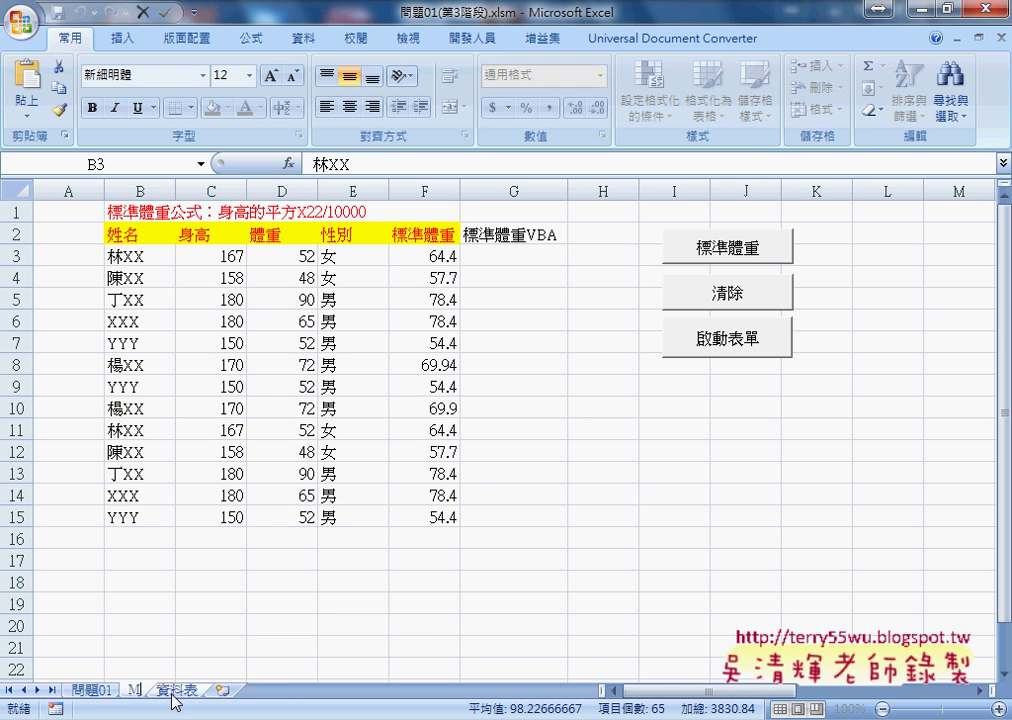
Rename the sheet to MYSQL and delete the 標準體重, 清除 and 啟動表單 macro buttons.
{"action": "type", "text": "MYSQL"}
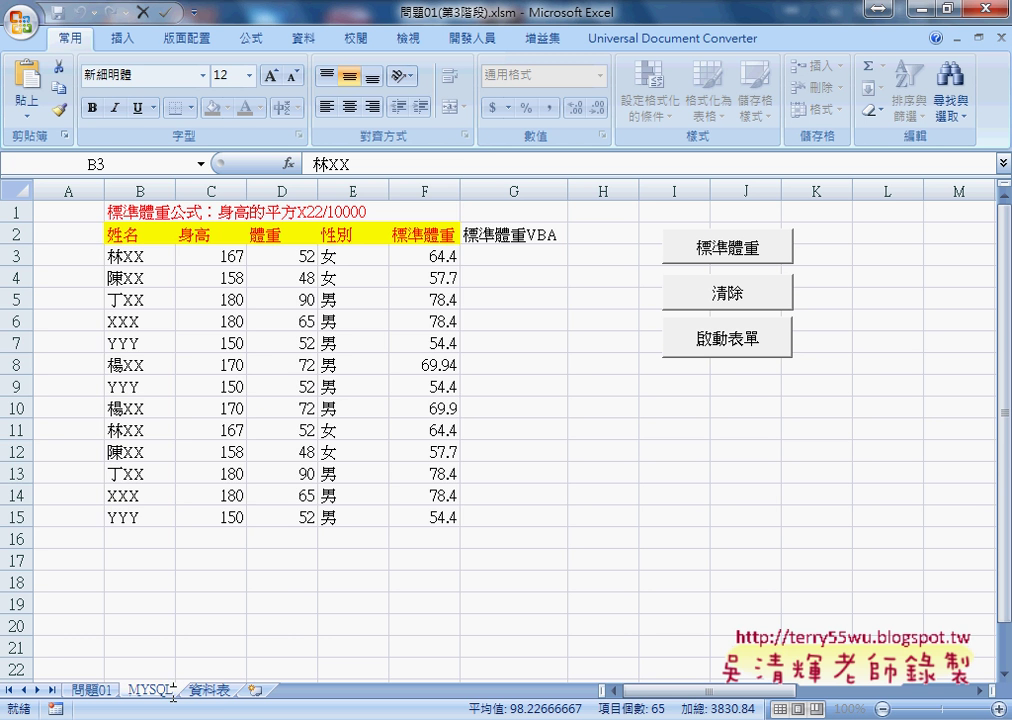
{"action": "key", "text": "Return"}
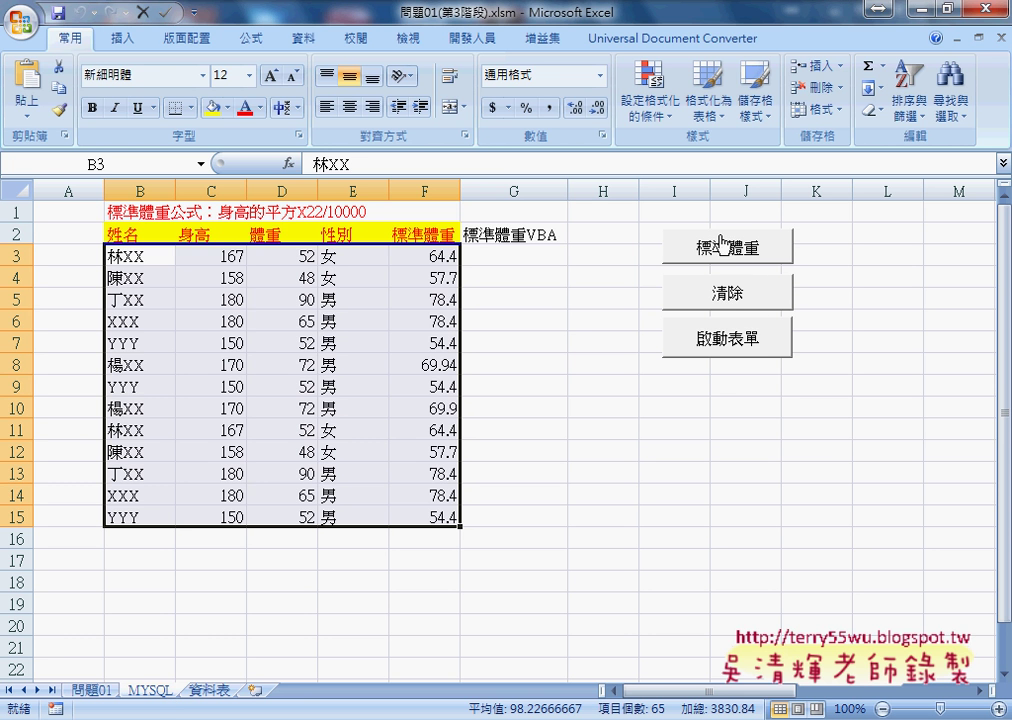
{"action": "right_click", "coordinate": [714, 253]}
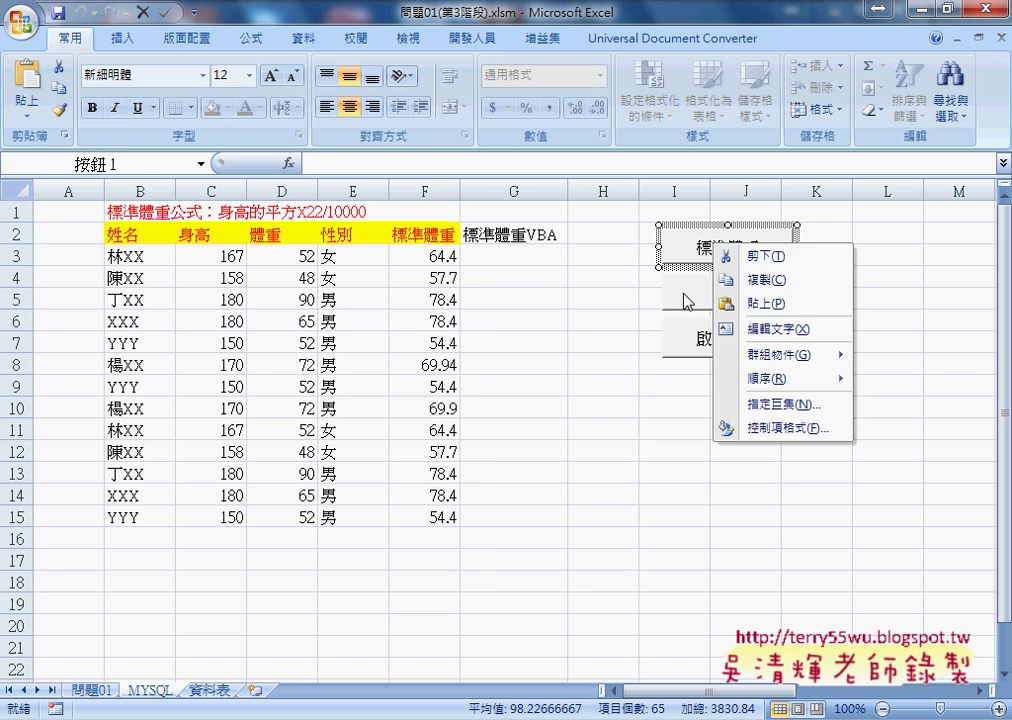
{"action": "key", "text": "Escape"}
{"action": "left_click", "coordinate": [669, 298], "text": "shift"}
{"action": "left_click", "coordinate": [655, 339], "text": "shift"}
{"action": "key", "text": "Delete"}
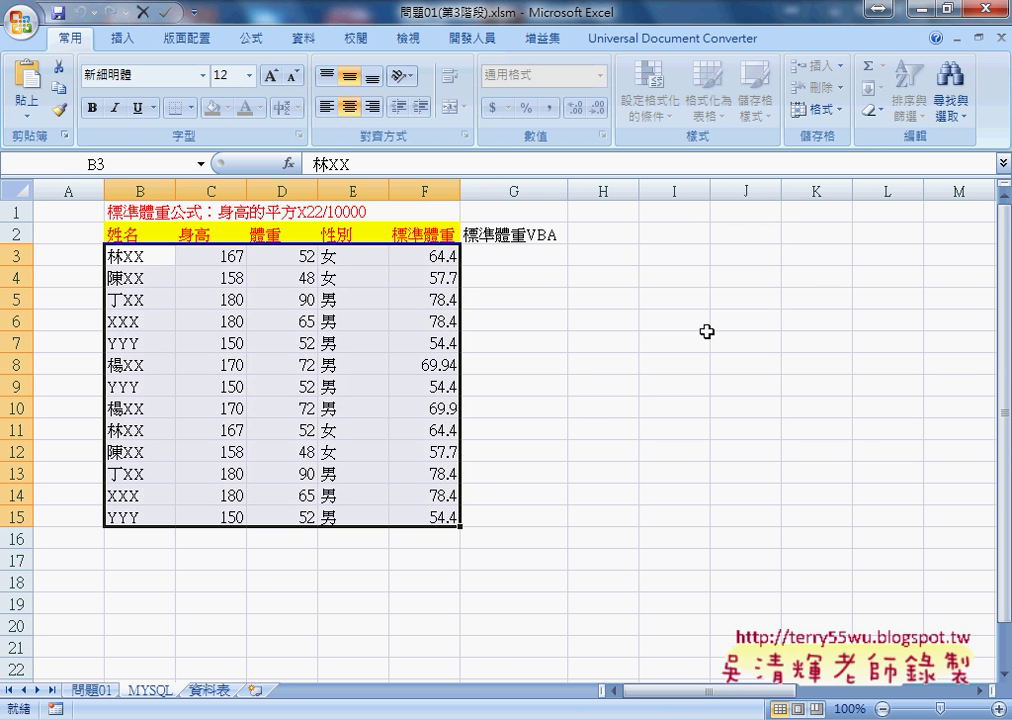
Delete column G, which holds the 標準體重VBA heading.
{"action": "left_click", "coordinate": [513, 191]}
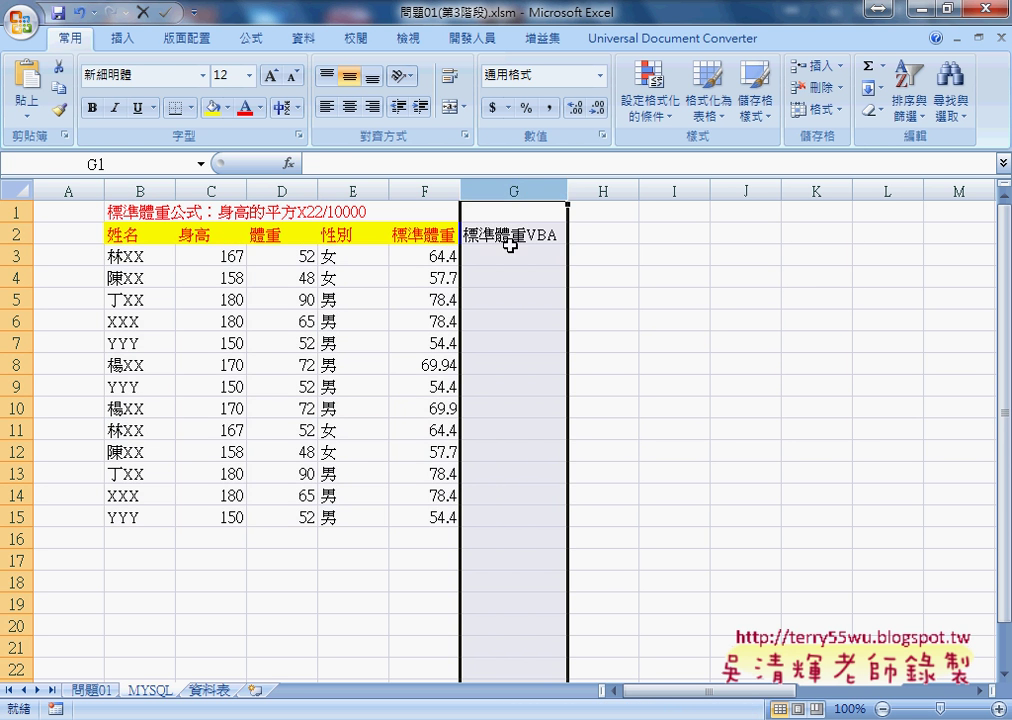
{"action": "right_click", "coordinate": [513, 238]}
{"action": "left_click", "coordinate": [553, 380]}
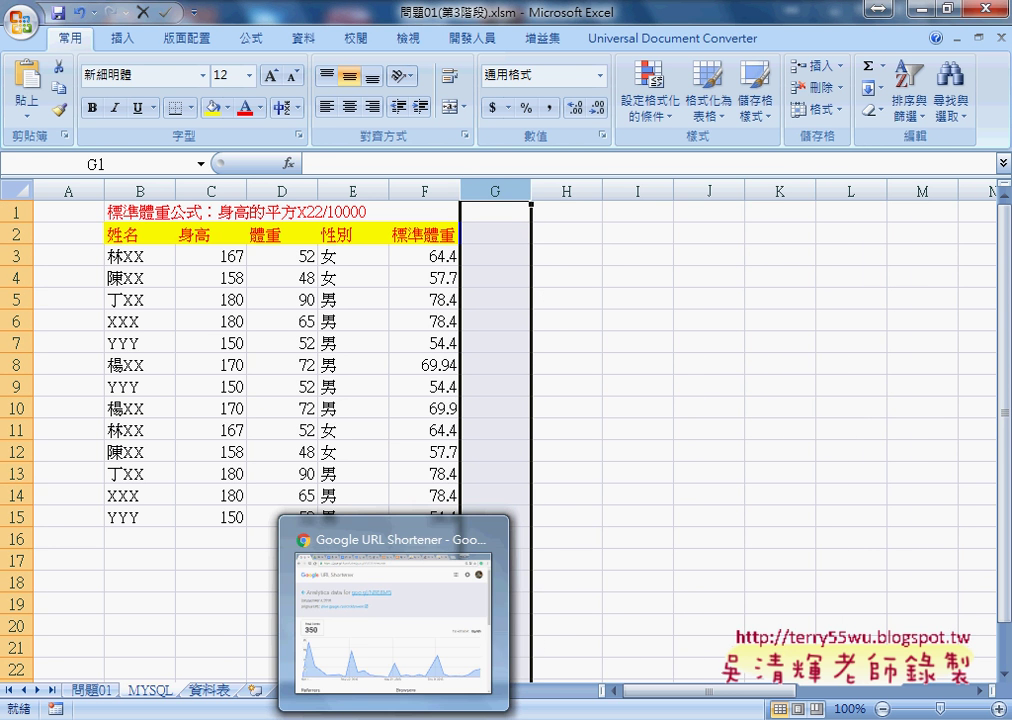
Scroll the 程式碼(MYSQL) Google Doc to the picture of the finished five-button sheet.
{"action": "left_click", "coordinate": [422, 666]}
{"action": "left_click", "coordinate": [190, 12]}
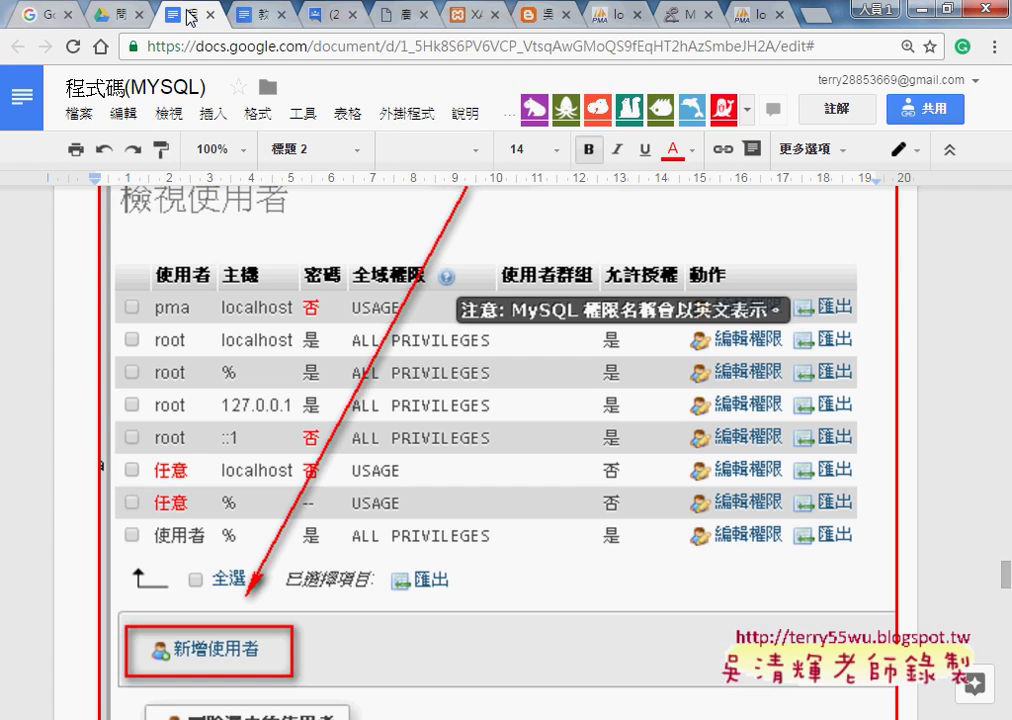
{"action": "scroll", "coordinate": [917, 537], "scroll_direction": "up", "scroll_amount": 5}
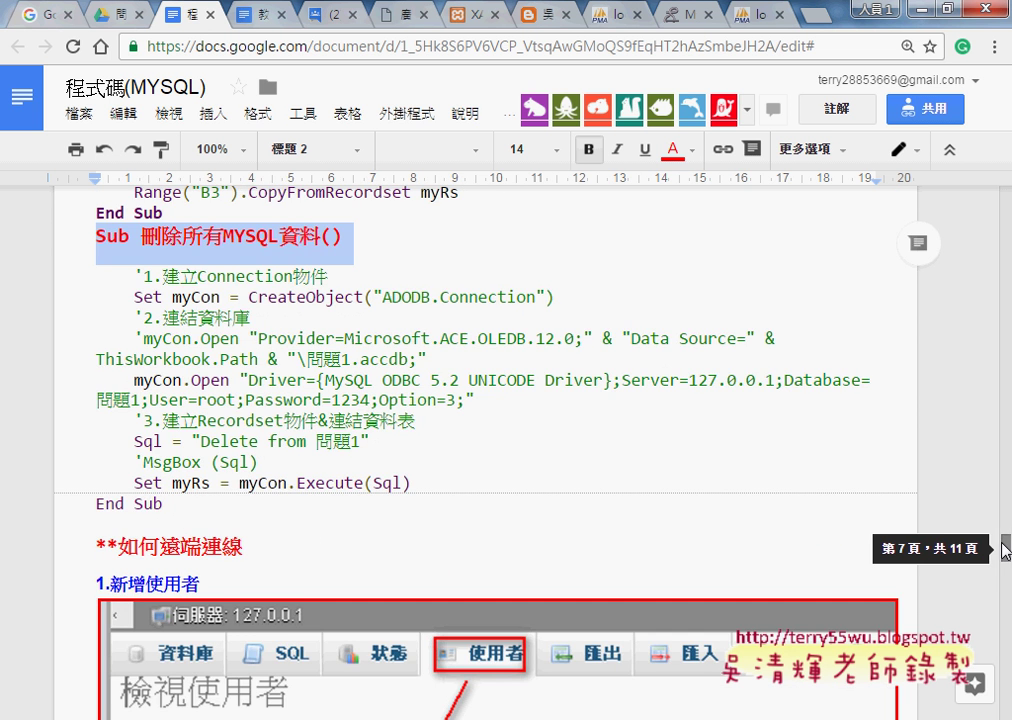
{"action": "scroll", "coordinate": [802, 444], "scroll_direction": "up", "scroll_amount": 8}
{"action": "scroll", "coordinate": [802, 444], "scroll_direction": "up", "scroll_amount": 4}
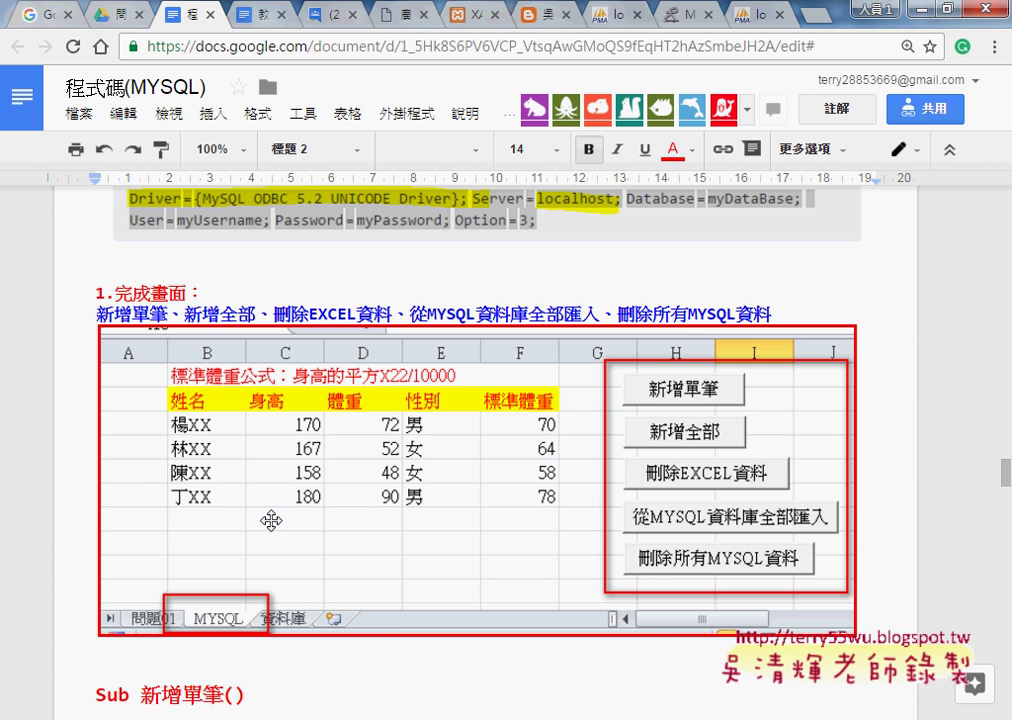
{"action": "scroll", "coordinate": [271, 515], "scroll_direction": "up", "scroll_amount": 1}
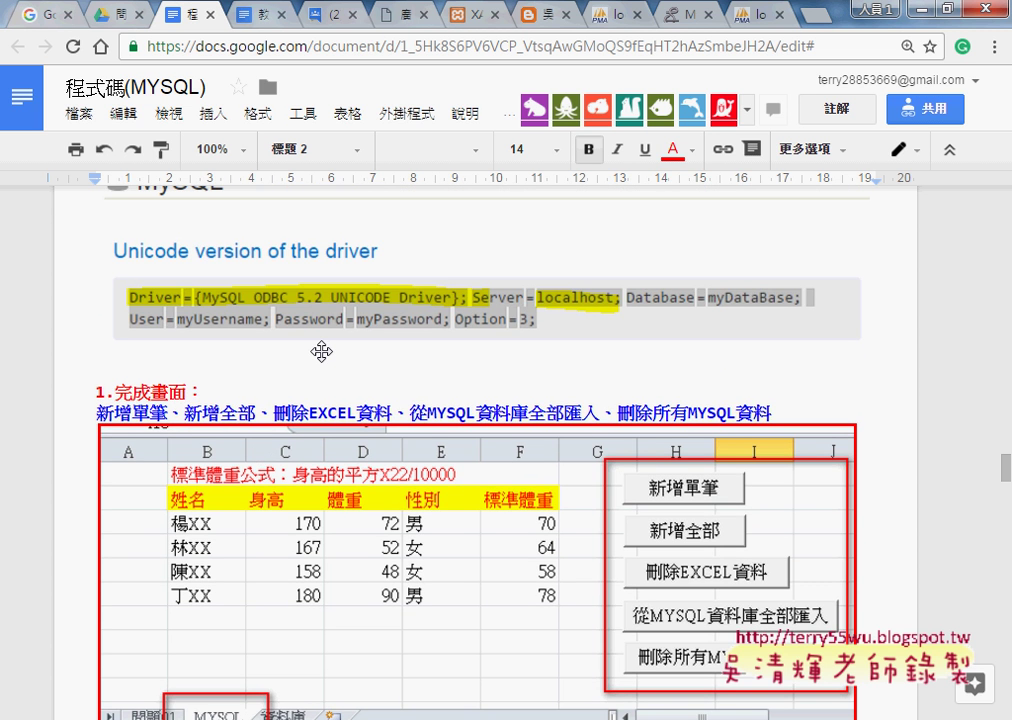
{"action": "left_click", "coordinate": [924, 10]}
Open the Visual Basic editor and unlock VBAProject with its project password.
{"action": "left_click", "coordinate": [481, 40]}
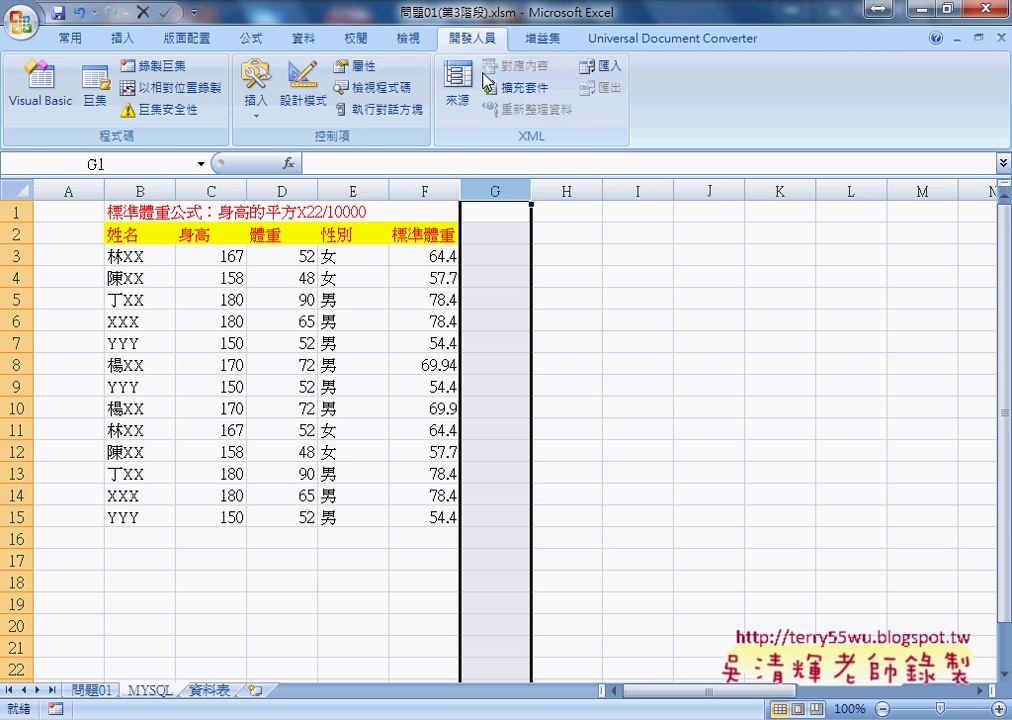
{"action": "left_click", "coordinate": [40, 85]}
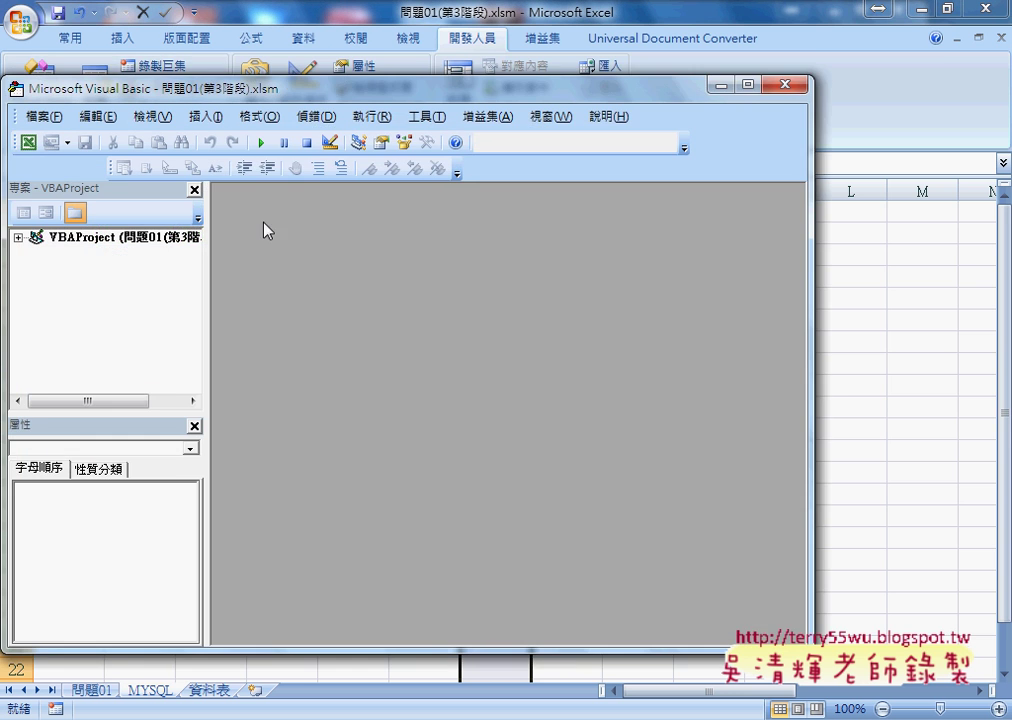
{"action": "left_click_drag", "start_coordinate": [240, 88], "coordinate": [428, 61]}
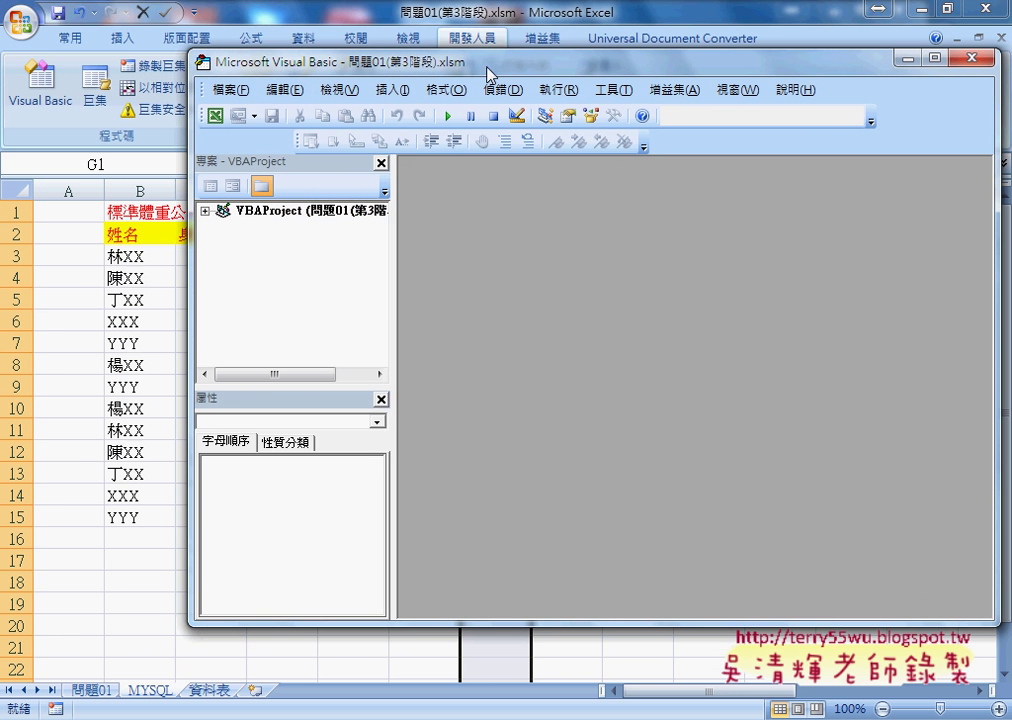
{"action": "double_click", "coordinate": [215, 213]}
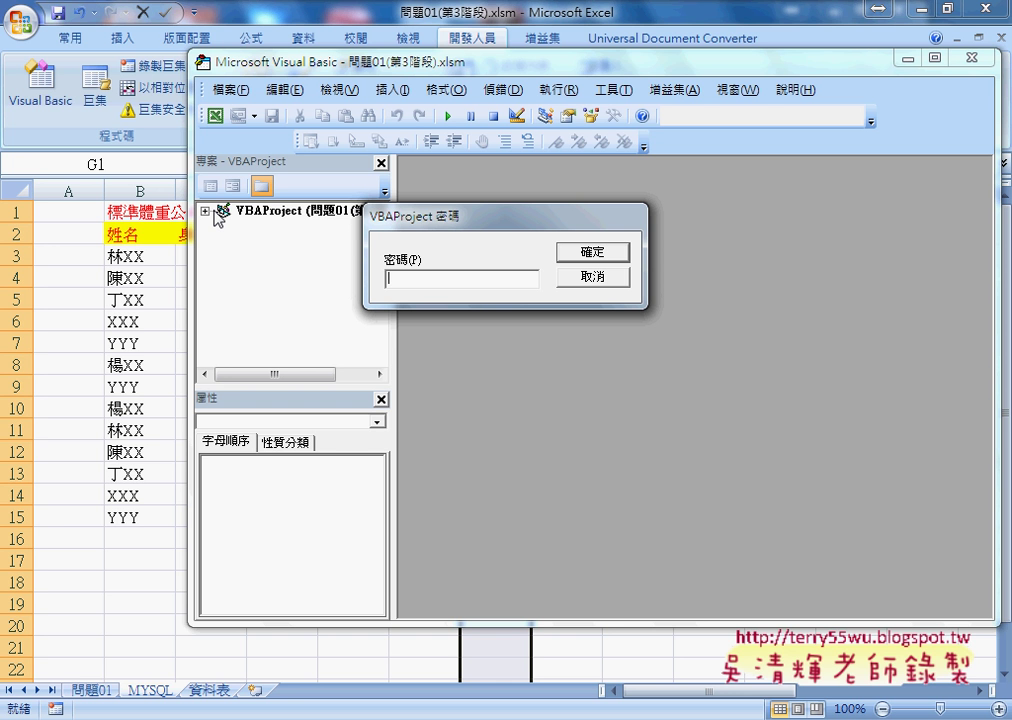
{"action": "left_click", "coordinate": [594, 252]}
Expand 表單 and 模組, view the home form, and open Module1's 標準體重 and 清除 code.
{"action": "left_click", "coordinate": [223, 242]}
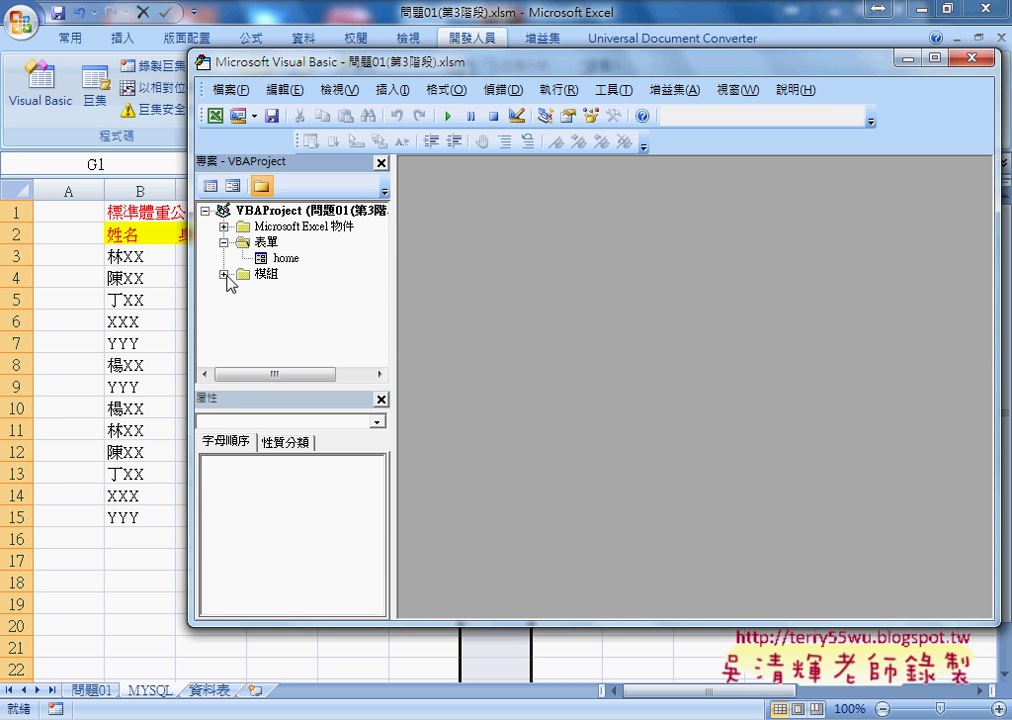
{"action": "left_click", "coordinate": [224, 274]}
{"action": "double_click", "coordinate": [285, 258]}
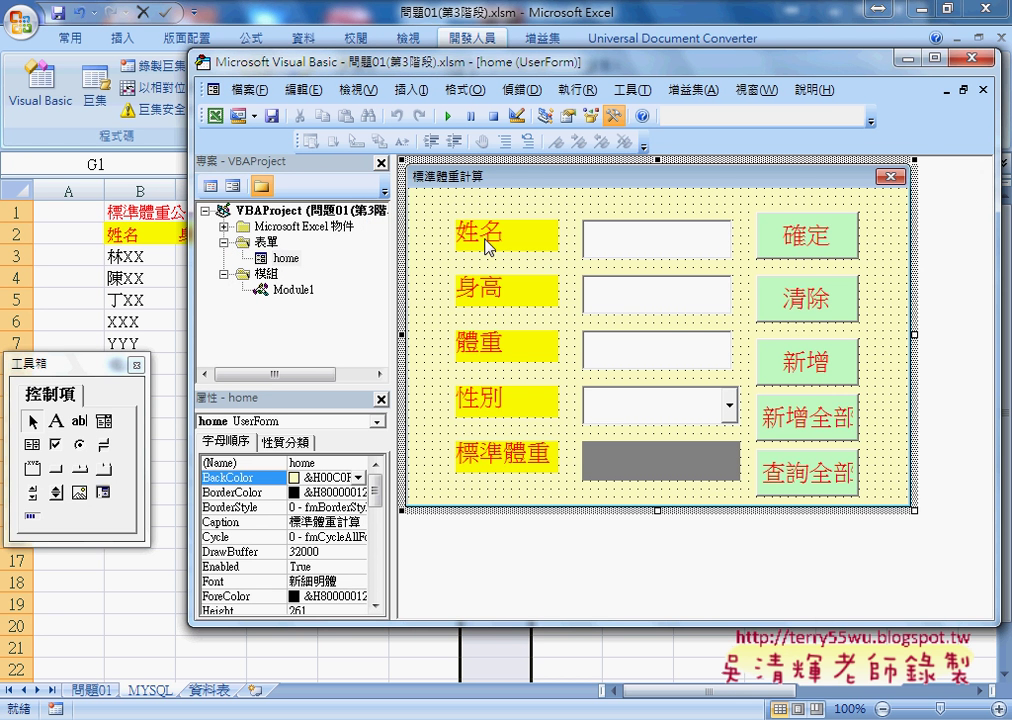
{"action": "double_click", "coordinate": [292, 289]}
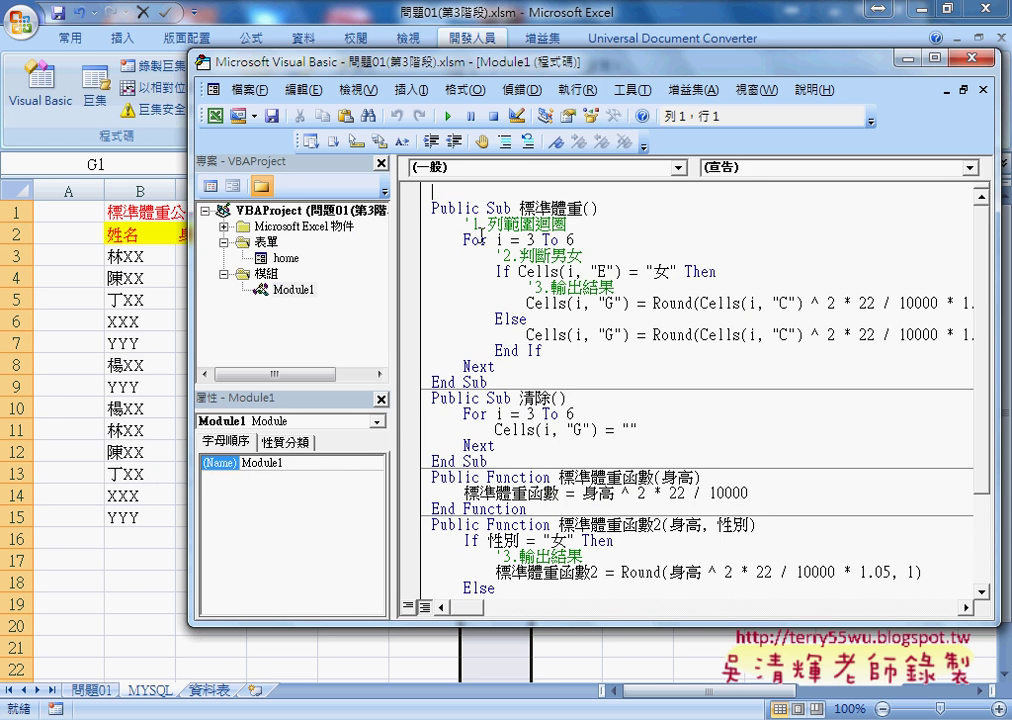
{"action": "left_click_drag", "start_coordinate": [502, 75], "coordinate": [398, 63]}
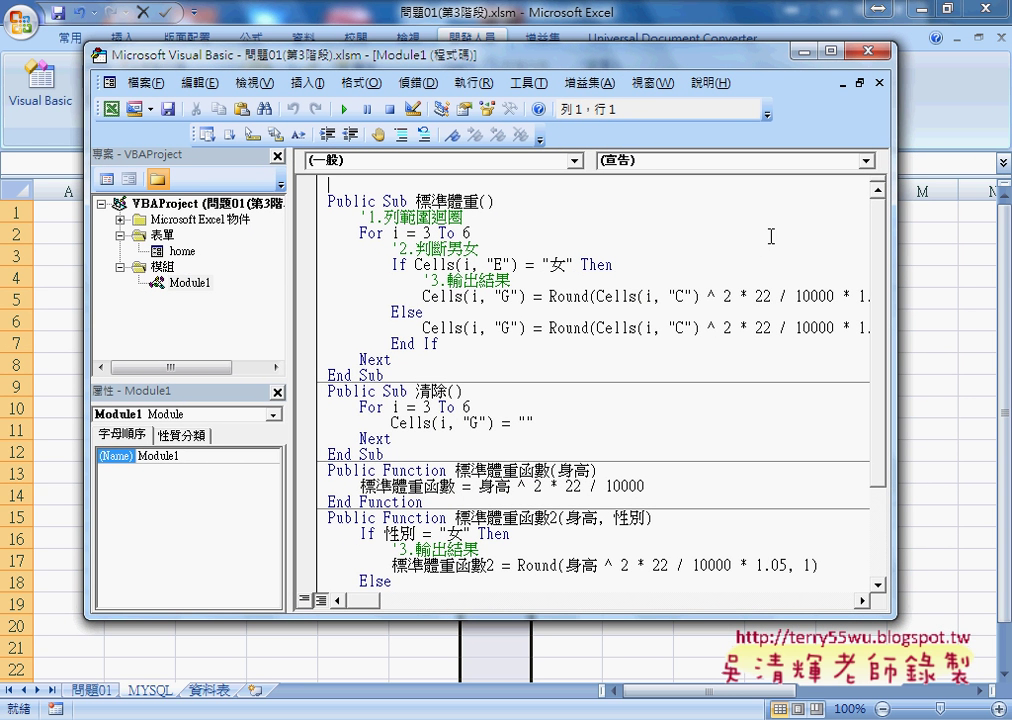
{"action": "left_click_drag", "start_coordinate": [895, 300], "coordinate": [947, 320]}
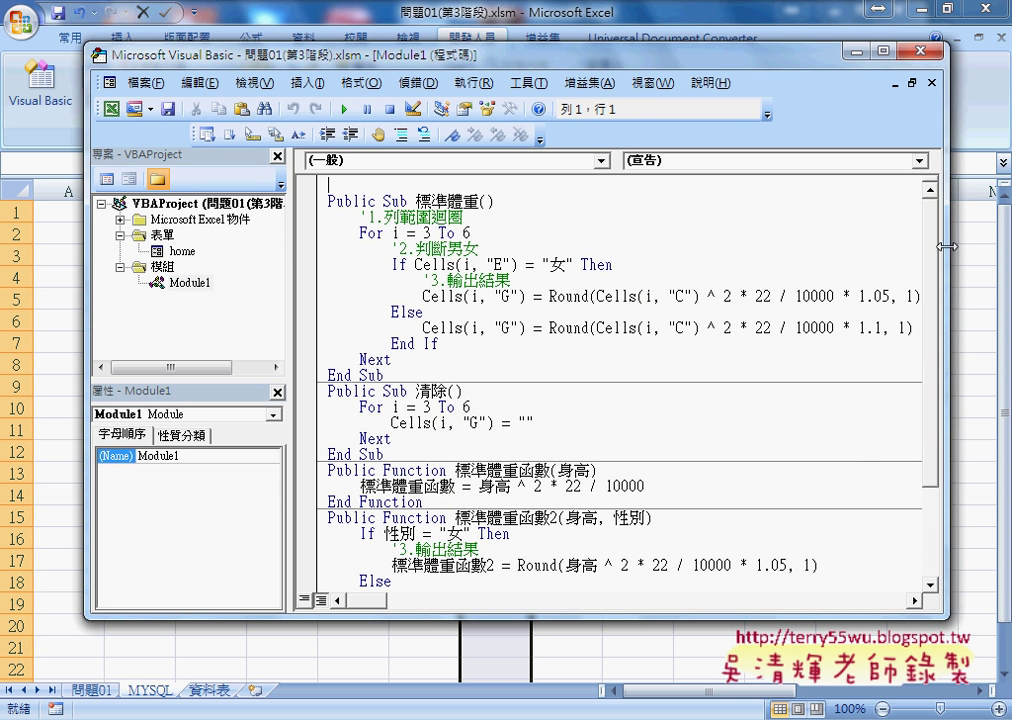
{"action": "scroll", "coordinate": [937, 330], "scroll_direction": "down", "scroll_amount": 2}
{"action": "scroll", "coordinate": [937, 330], "scroll_direction": "down", "scroll_amount": 1}
{"action": "scroll", "coordinate": [924, 240], "scroll_direction": "up", "scroll_amount": 3}
Insert a new standard module under 模組 and set its (Name) property to MYSQL.
{"action": "right_click", "coordinate": [163, 268]}
{"action": "mouse_move", "coordinate": [300, 353]}
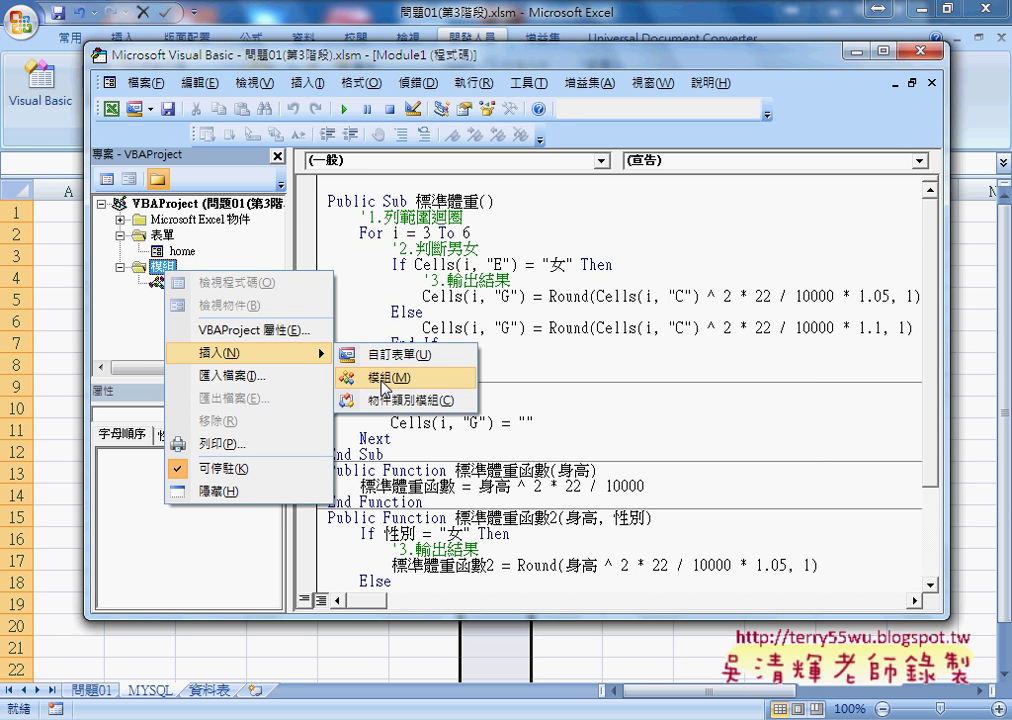
{"action": "left_click", "coordinate": [387, 378]}
{"action": "left_click", "coordinate": [188, 299]}
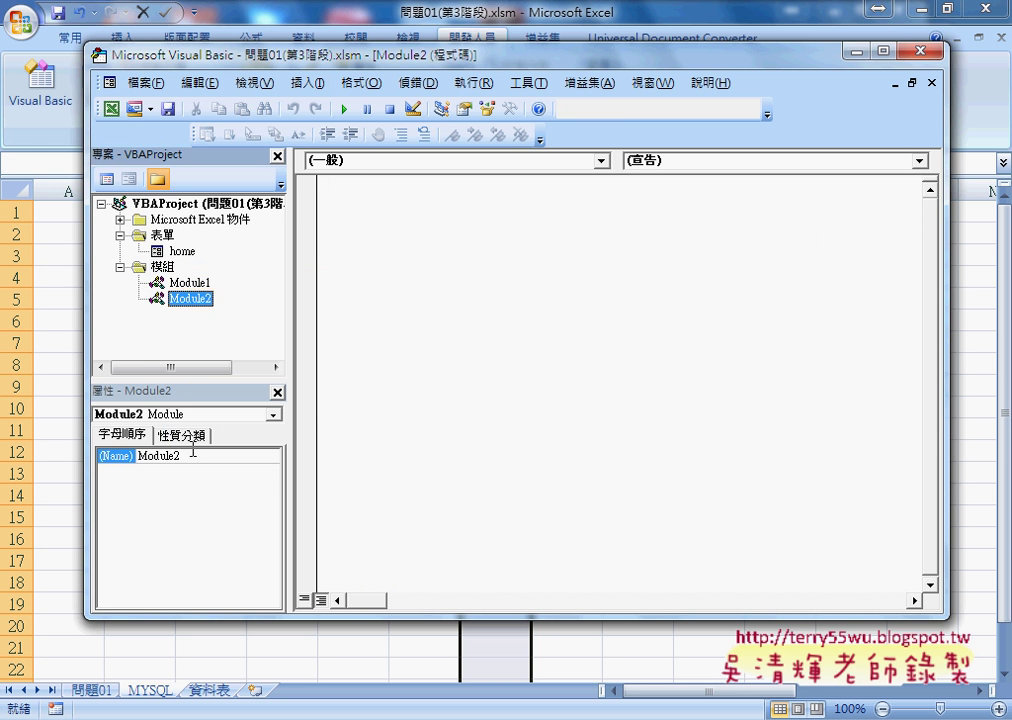
{"action": "left_click", "coordinate": [145, 456]}
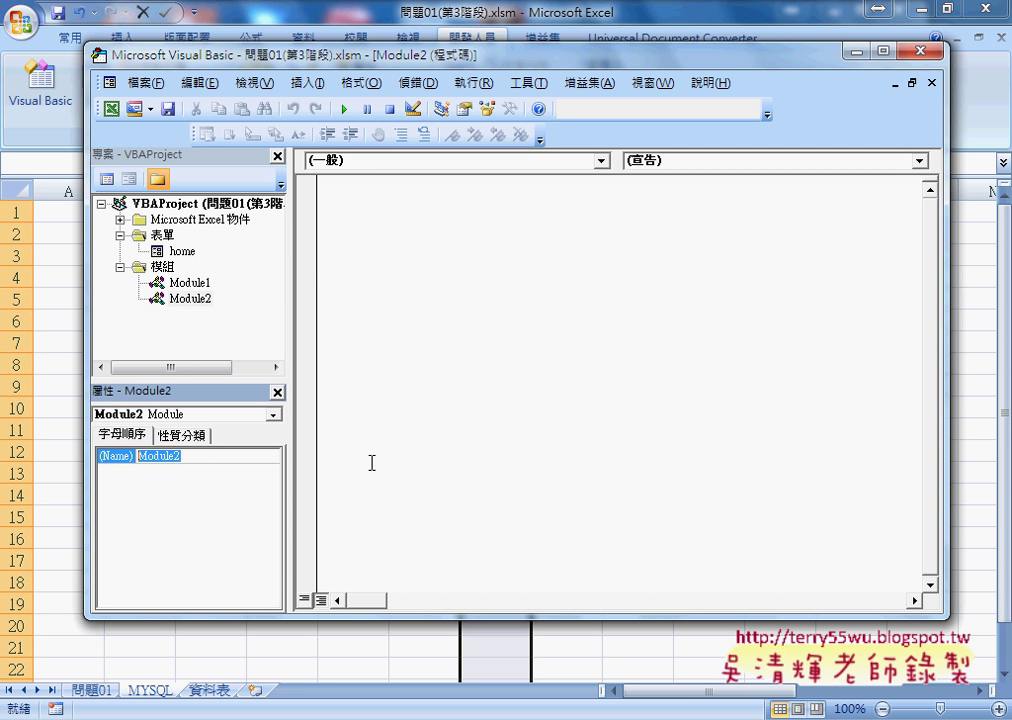
{"action": "type", "text": "MY"}
{"action": "type", "text": "SQ"}
{"action": "type", "text": "L"}
{"action": "key", "text": "Return"}
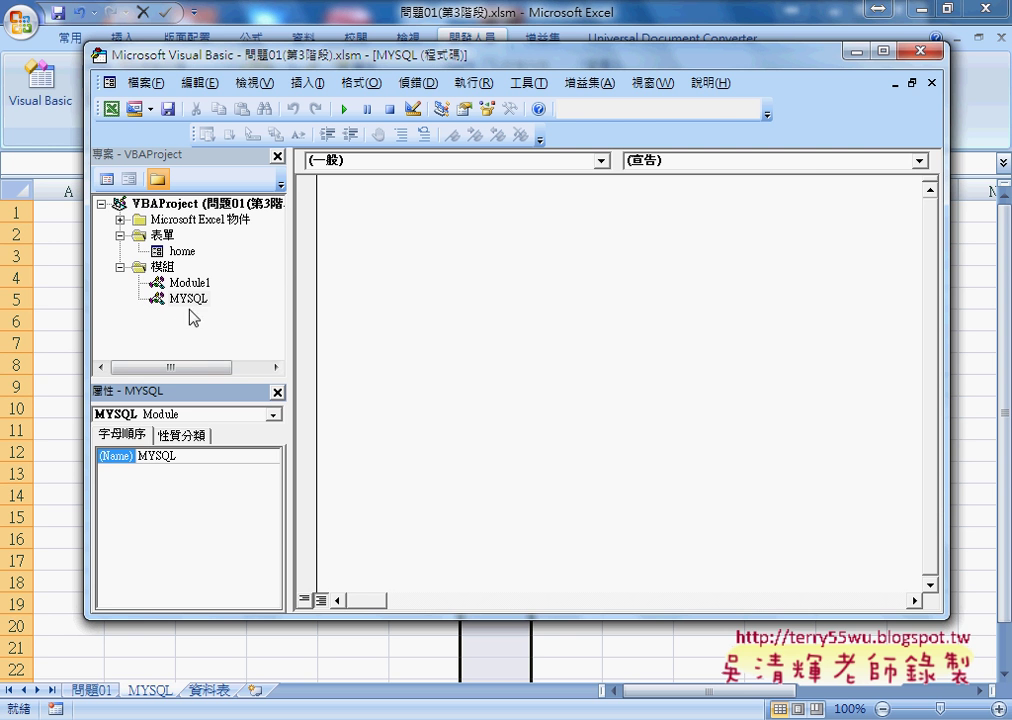
{"action": "left_click", "coordinate": [407, 603]}
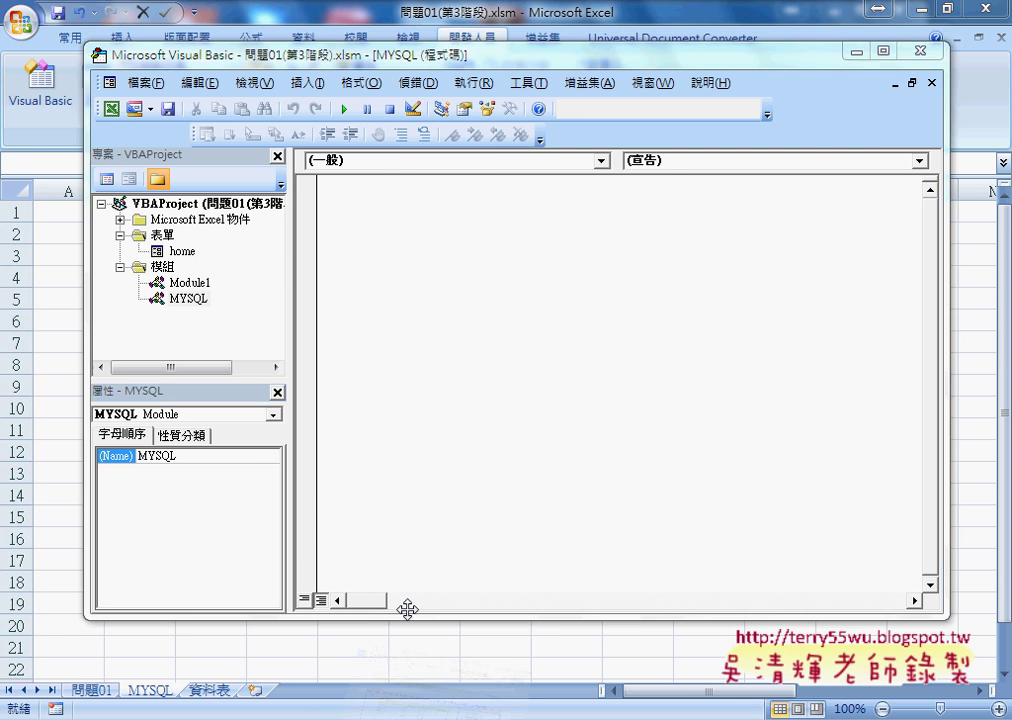
Select the 新增單筆, 新增全部 and 利用ADO新增資料 subs in the code document for copying.
{"action": "left_click", "coordinate": [96, 300]}
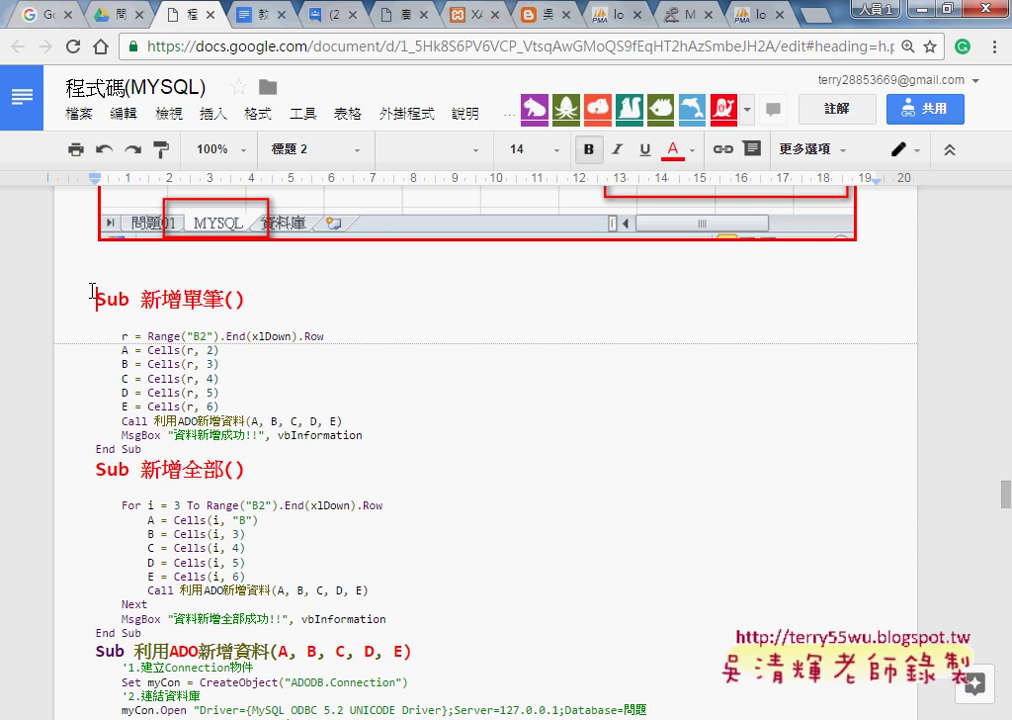
{"action": "left_click", "coordinate": [184, 476]}
{"action": "scroll", "coordinate": [184, 481], "scroll_direction": "down", "scroll_amount": 3}
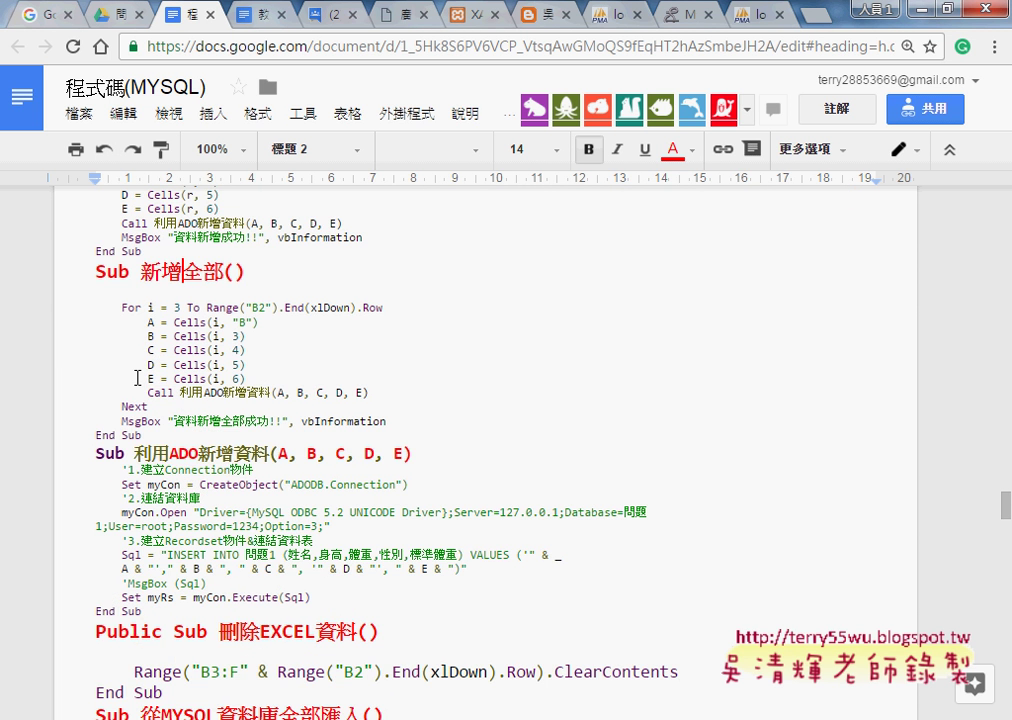
{"action": "scroll", "coordinate": [97, 213], "scroll_direction": "up", "scroll_amount": 2}
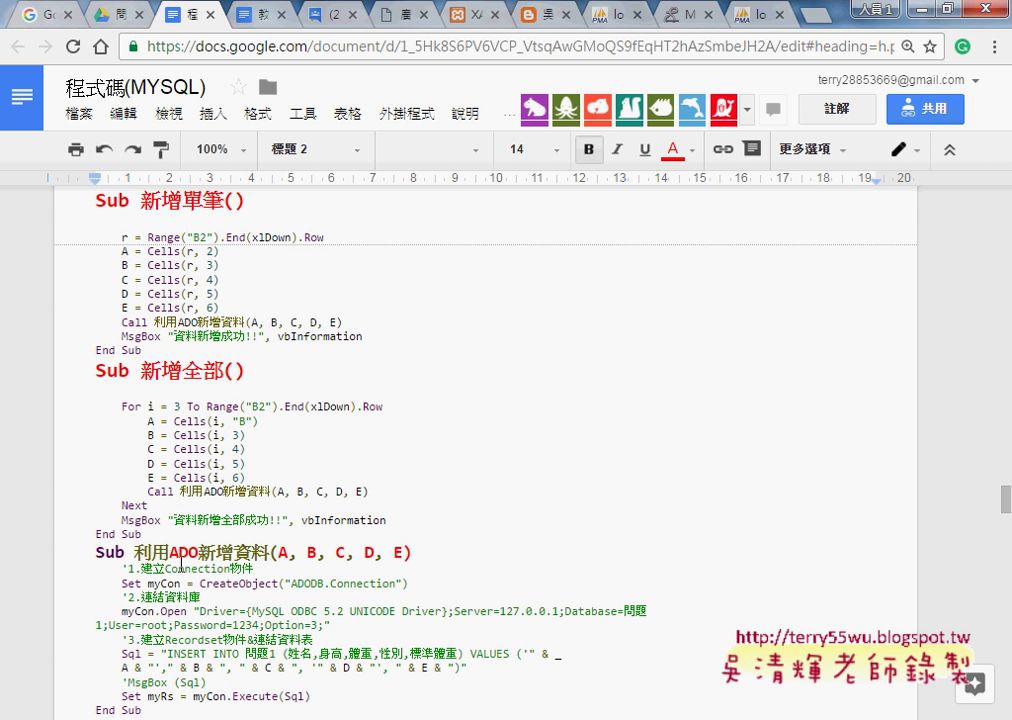
{"action": "left_click", "coordinate": [101, 213]}
{"action": "left_click", "coordinate": [99, 201]}
{"action": "scroll", "coordinate": [163, 605], "scroll_direction": "down", "scroll_amount": 1}
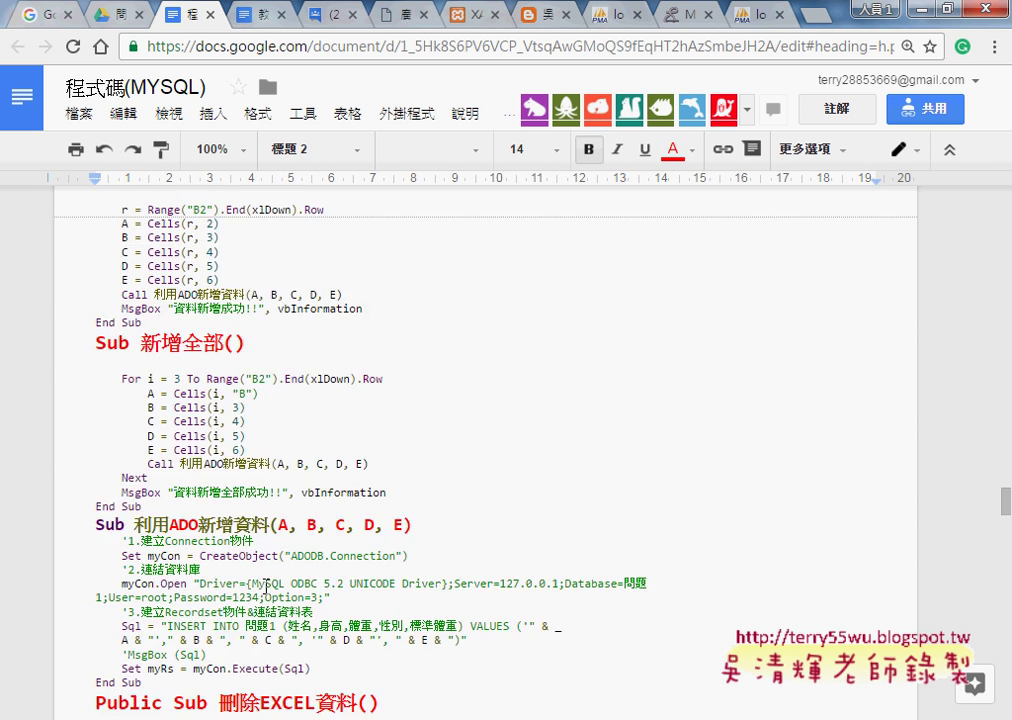
{"action": "left_click", "coordinate": [197, 613], "text": "shift"}
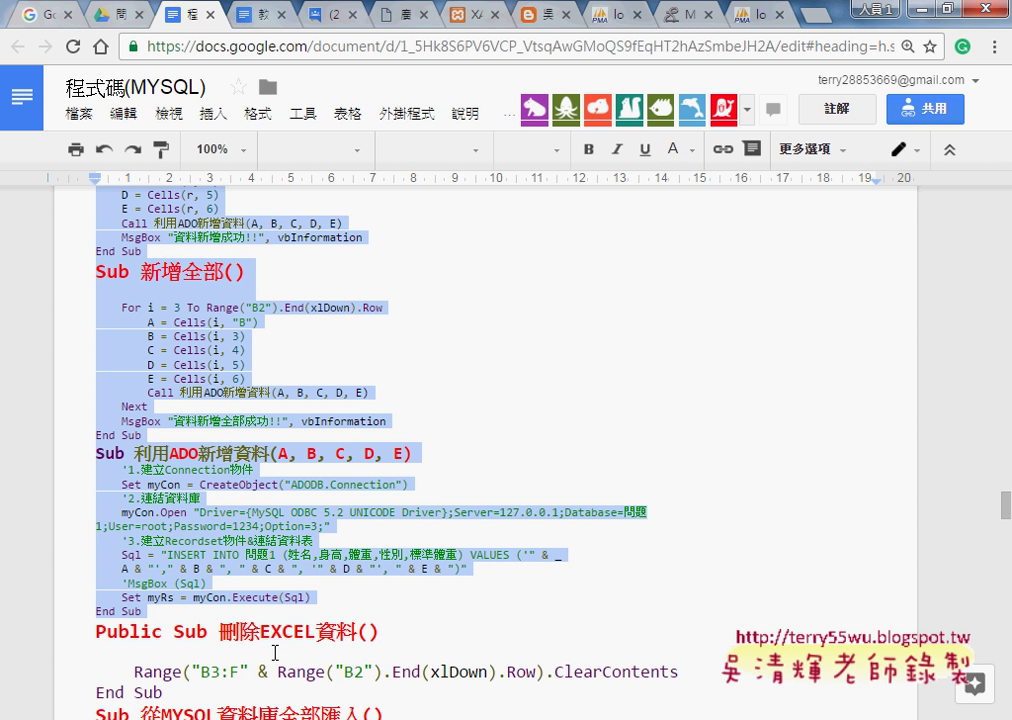
Paste the copied insert procedures into the MYSQL module.
{"action": "left_click", "coordinate": [690, 590]}
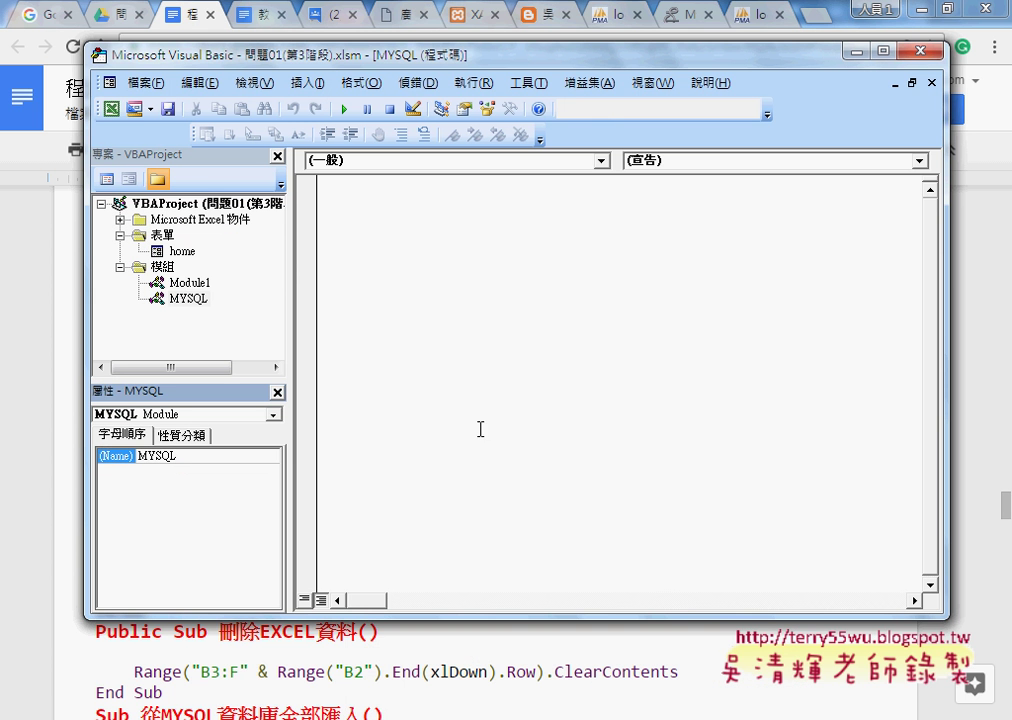
{"action": "key", "text": "ctrl+v"}
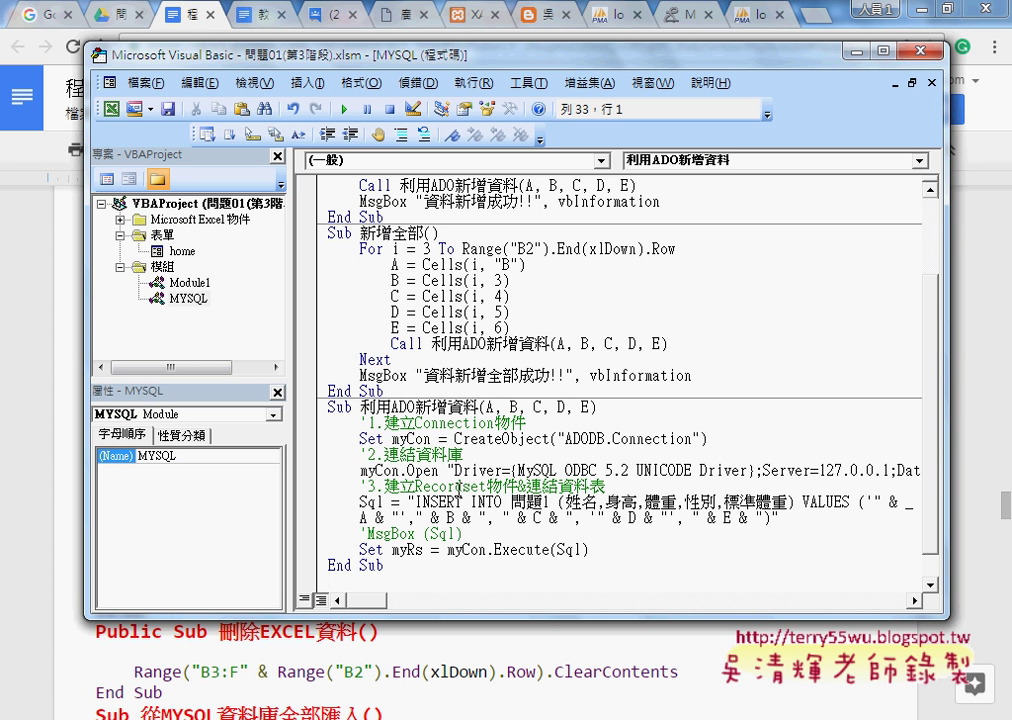
{"action": "scroll", "coordinate": [459, 489], "scroll_direction": "up", "scroll_amount": 2}
{"action": "scroll", "coordinate": [459, 489], "scroll_direction": "up", "scroll_amount": 1}
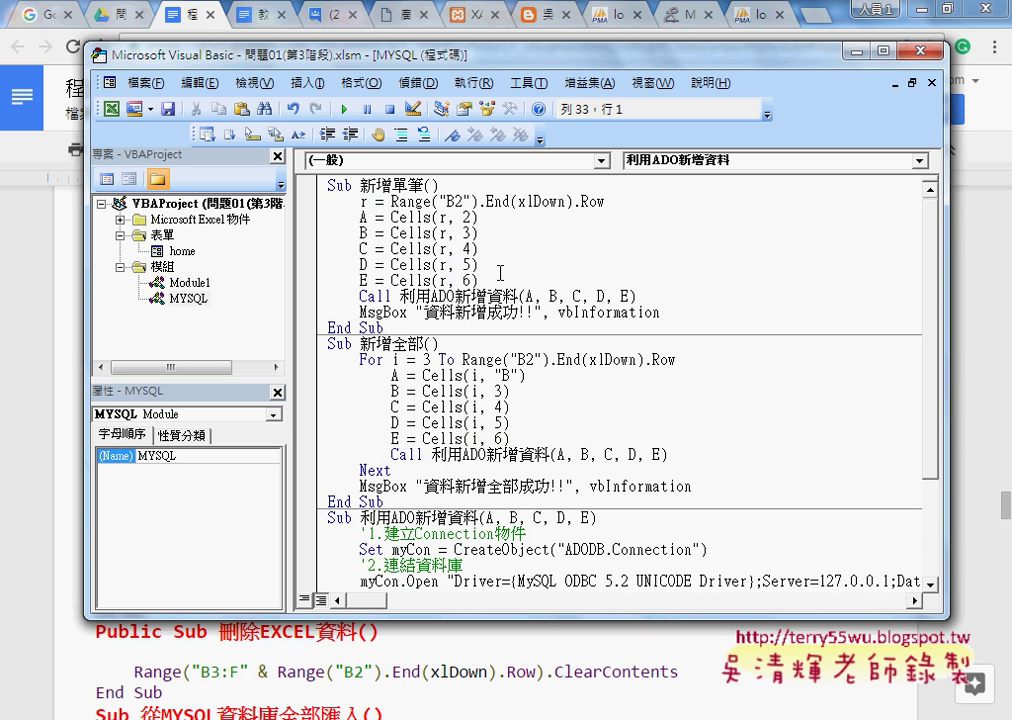
Run 新增單筆 to insert a row into MySQL and dismiss the success message.
{"action": "left_click", "coordinate": [918, 9]}
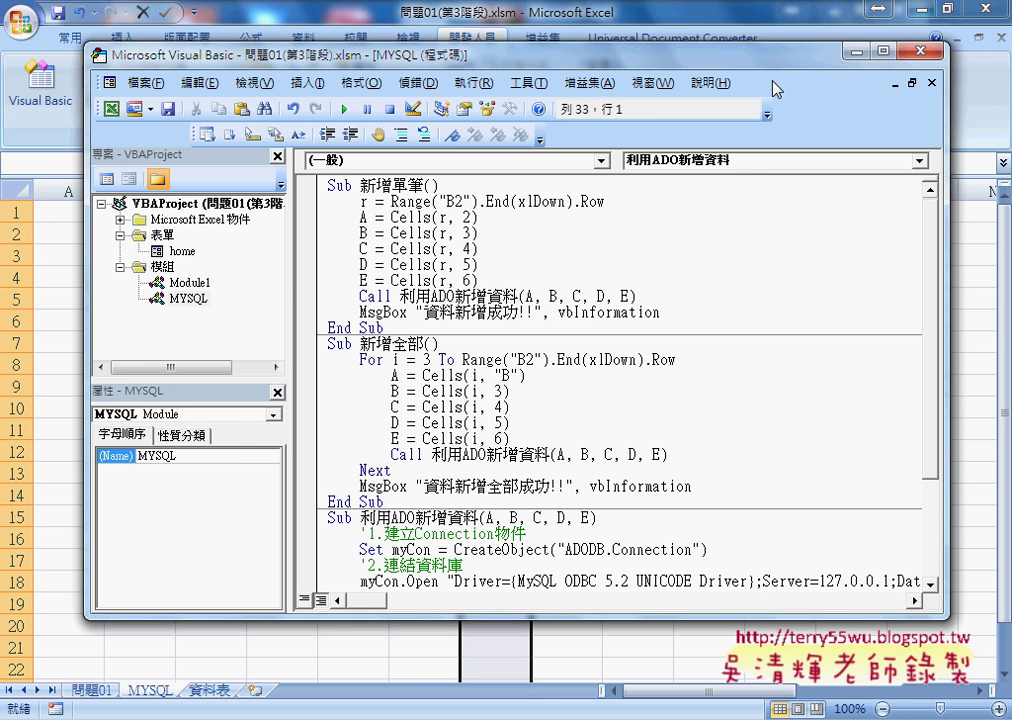
{"action": "left_click_drag", "start_coordinate": [523, 50], "coordinate": [751, 55]}
{"action": "left_click", "coordinate": [701, 270]}
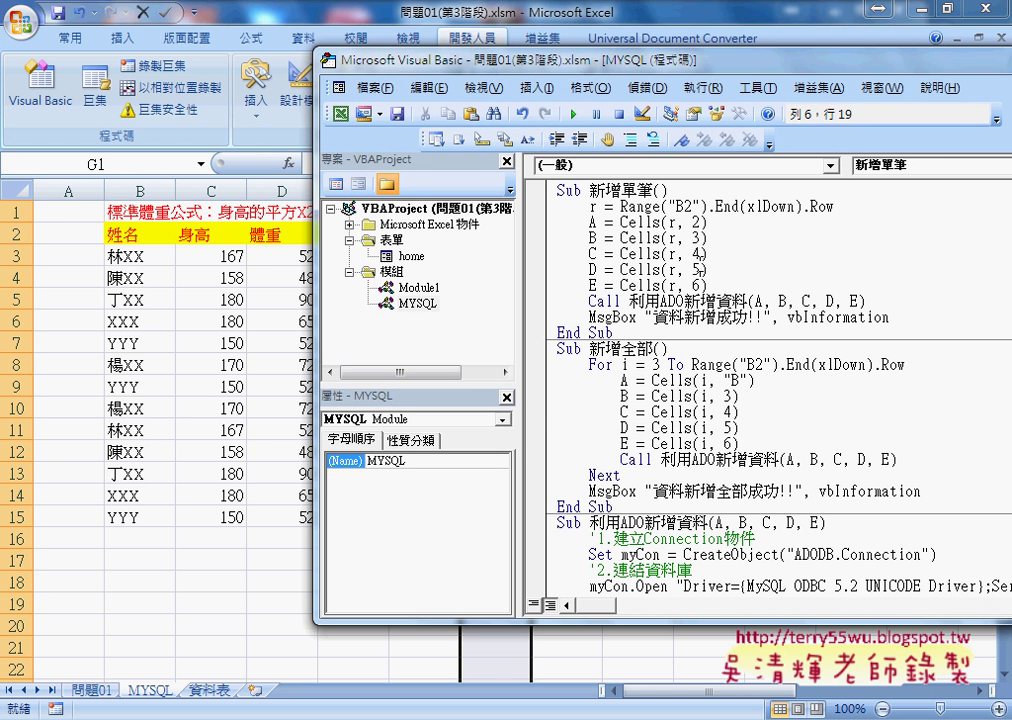
{"action": "left_click", "coordinate": [574, 115]}
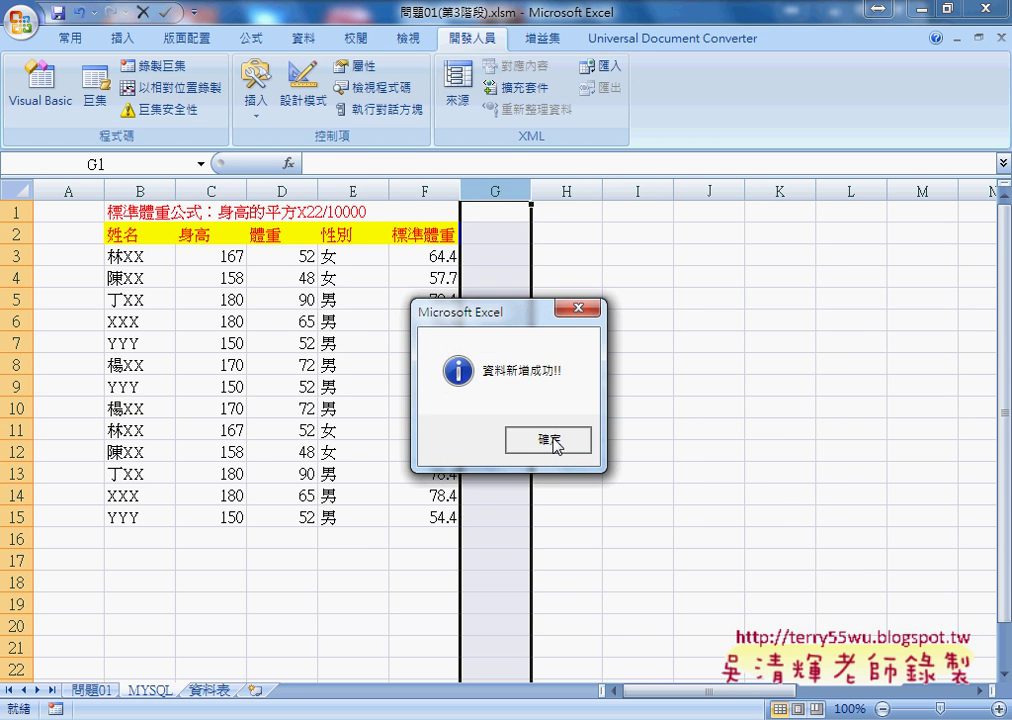
{"action": "left_click", "coordinate": [553, 441]}
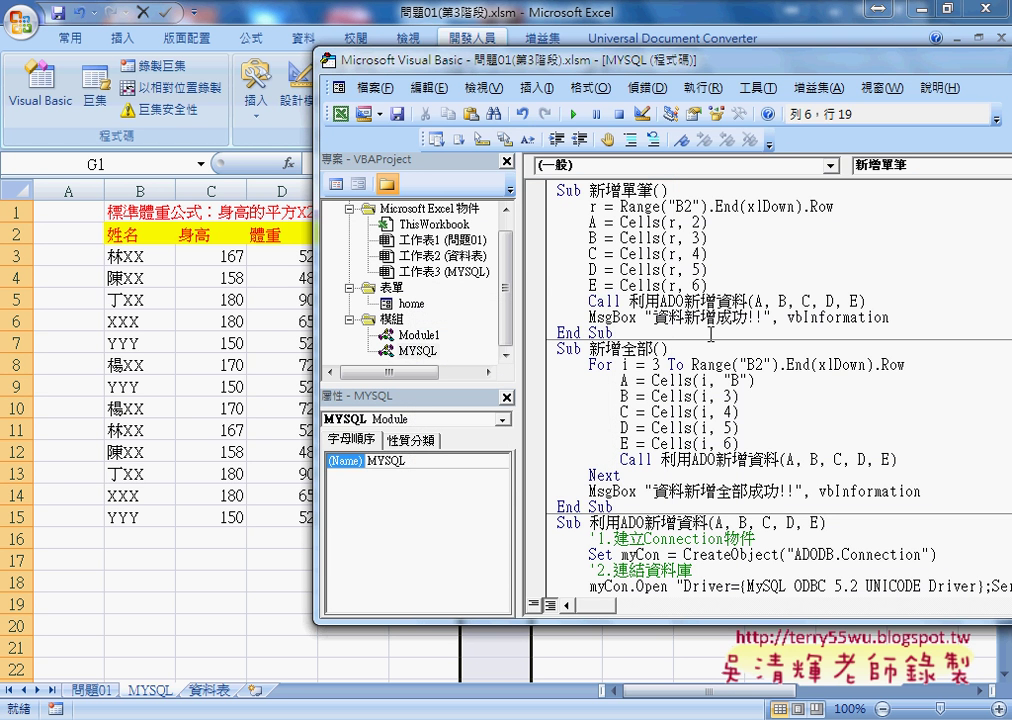
{"action": "scroll", "coordinate": [703, 222], "scroll_direction": "down", "scroll_amount": 1}
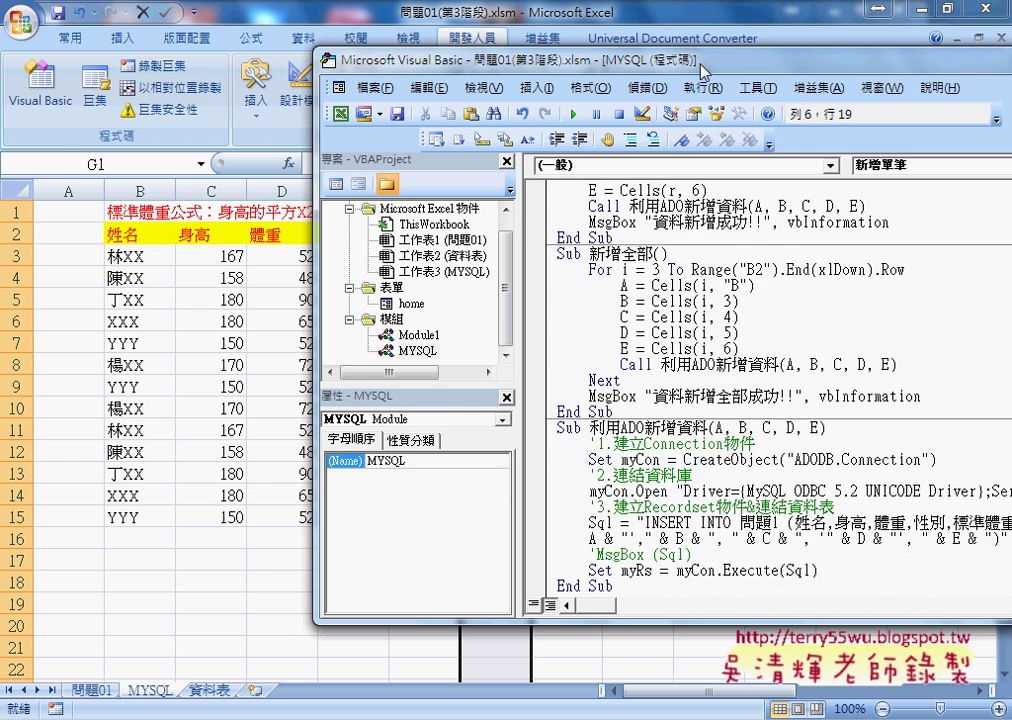
{"action": "left_click_drag", "start_coordinate": [553, 52], "coordinate": [277, 60]}
{"action": "left_click", "coordinate": [652, 498]}
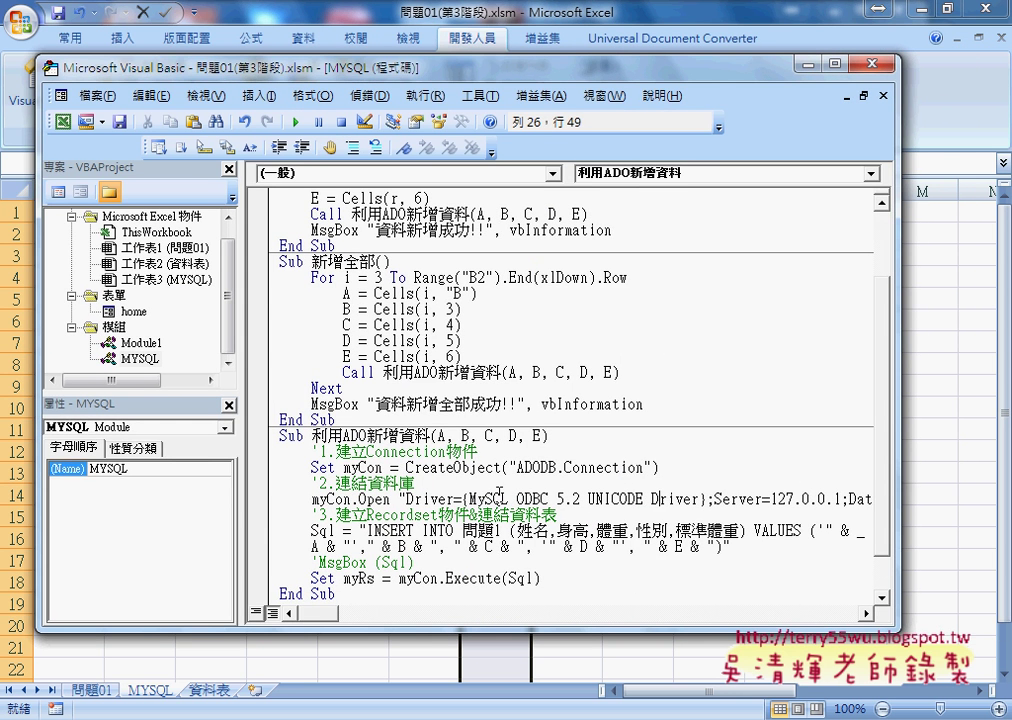
{"action": "left_click_drag", "start_coordinate": [897, 495], "coordinate": [957, 495]}
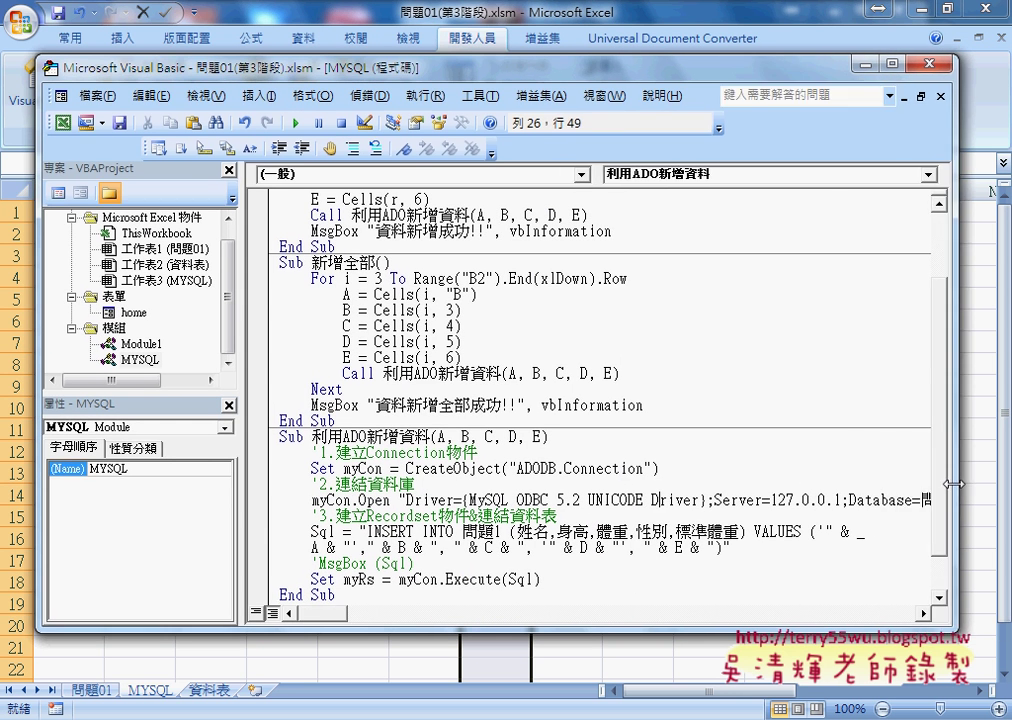
{"action": "left_click_drag", "start_coordinate": [706, 498], "coordinate": [452, 498]}
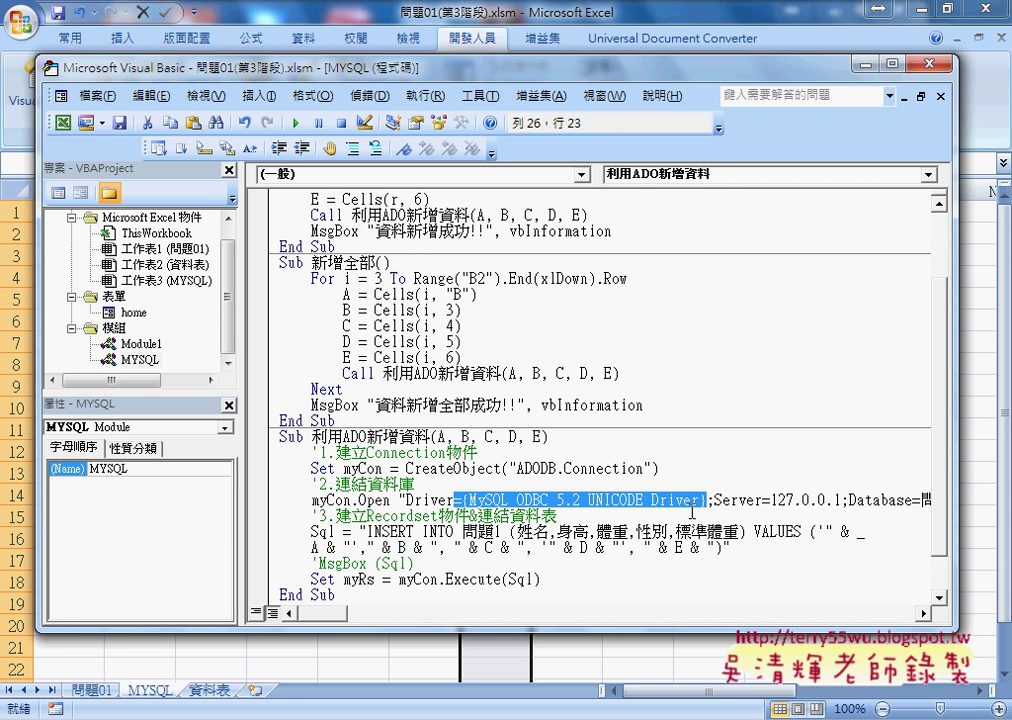
{"action": "left_click", "coordinate": [769, 499]}
{"action": "left_click_drag", "start_coordinate": [769, 499], "coordinate": [842, 499]}
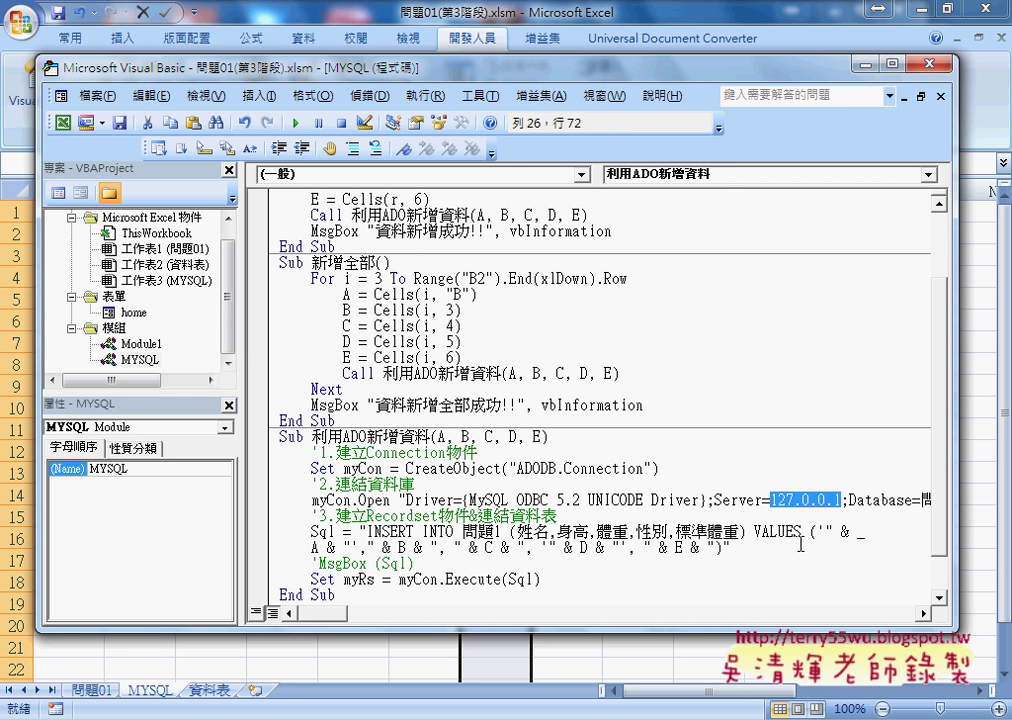
{"action": "left_click_drag", "start_coordinate": [338, 616], "coordinate": [360, 616]}
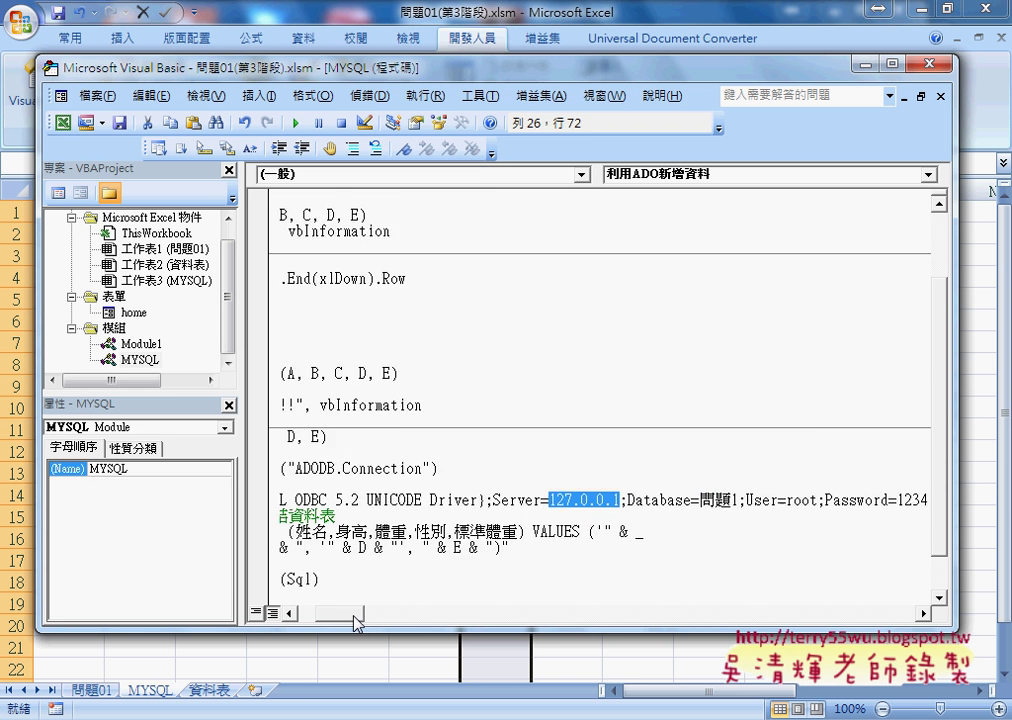
{"action": "left_click_drag", "start_coordinate": [659, 500], "coordinate": [697, 500]}
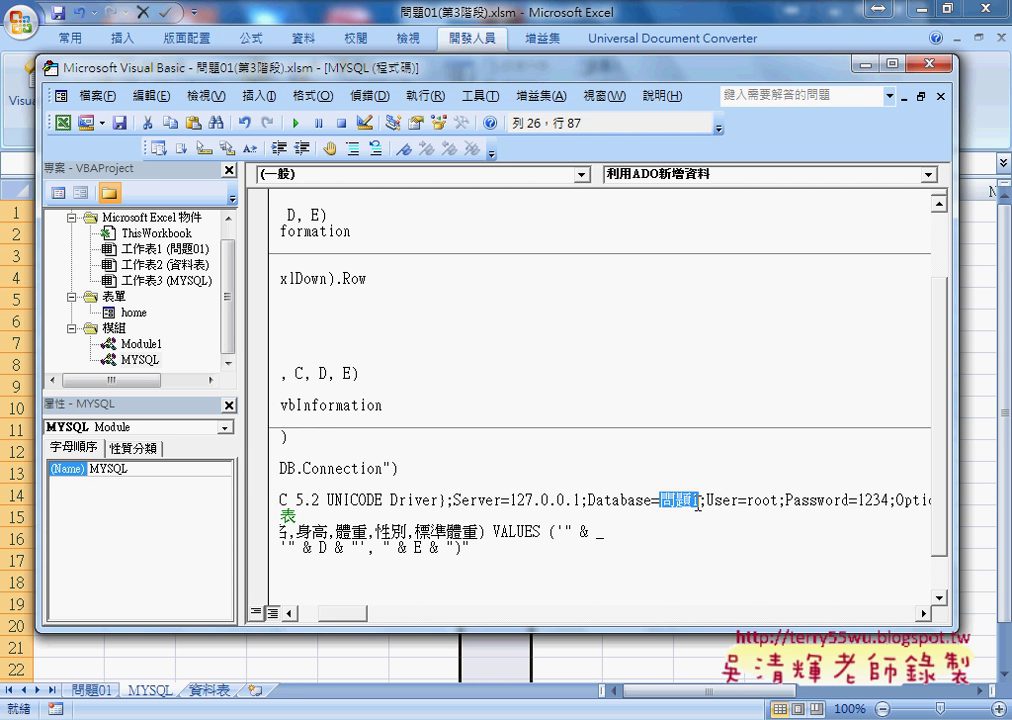
{"action": "left_click_drag", "start_coordinate": [345, 613], "coordinate": [330, 618]}
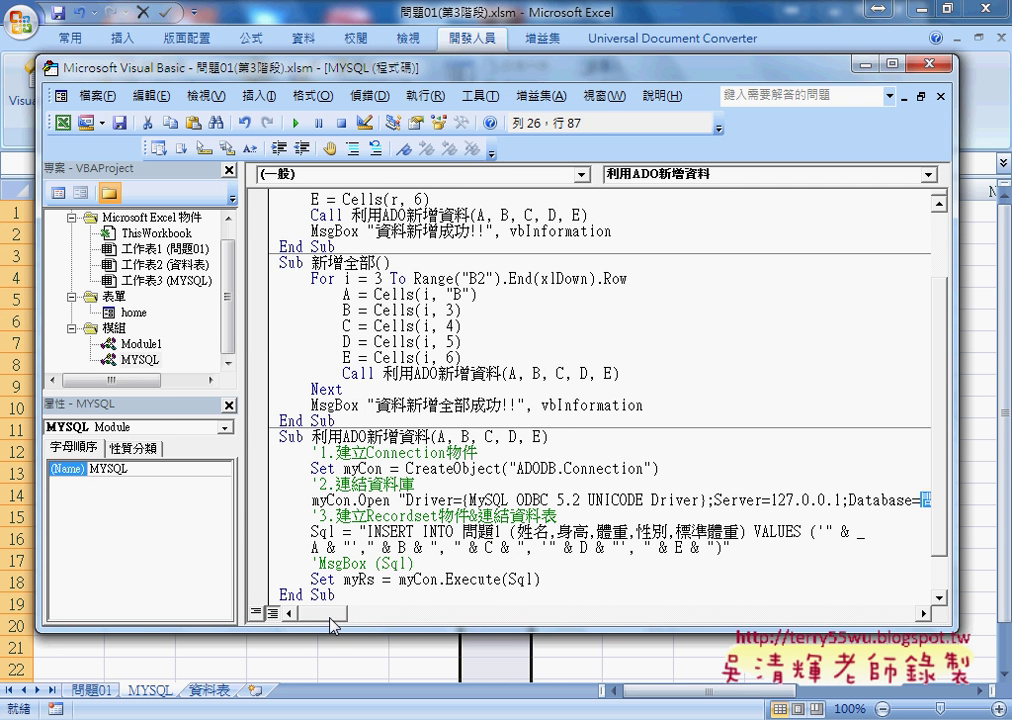
{"action": "left_click_drag", "start_coordinate": [509, 579], "coordinate": [533, 579]}
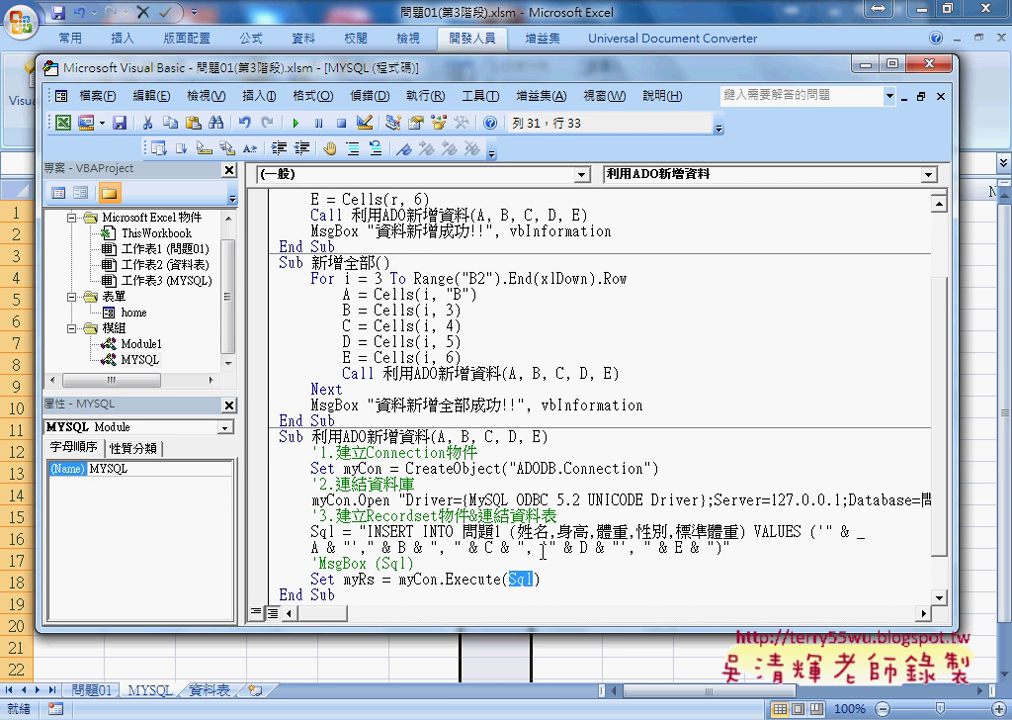
{"action": "double_click", "coordinate": [533, 531]}
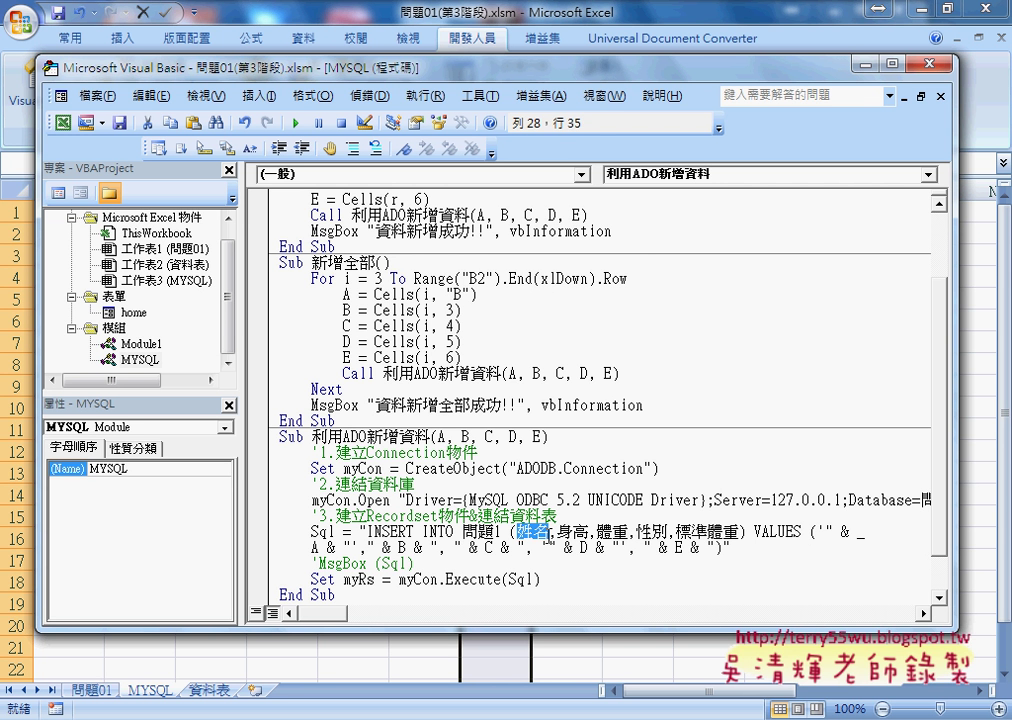
Draw a button over H3:J3 assigned to the 新增單筆 macro and caption it 新增單筆.
{"action": "left_click", "coordinate": [574, 652]}
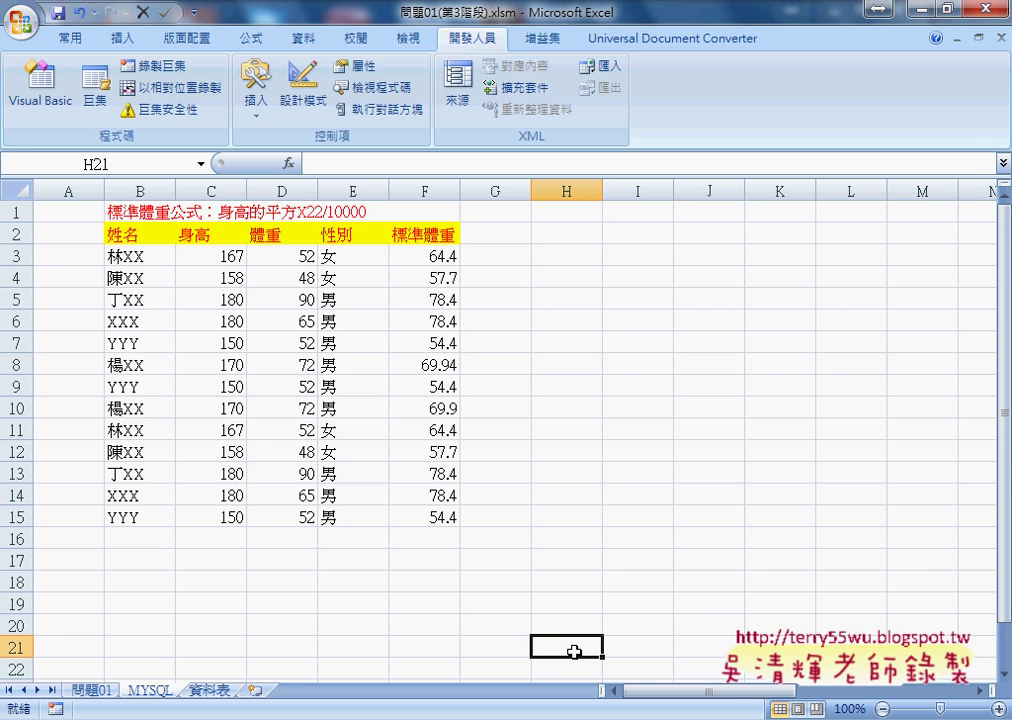
{"action": "left_click", "coordinate": [254, 120]}
{"action": "left_click", "coordinate": [247, 160]}
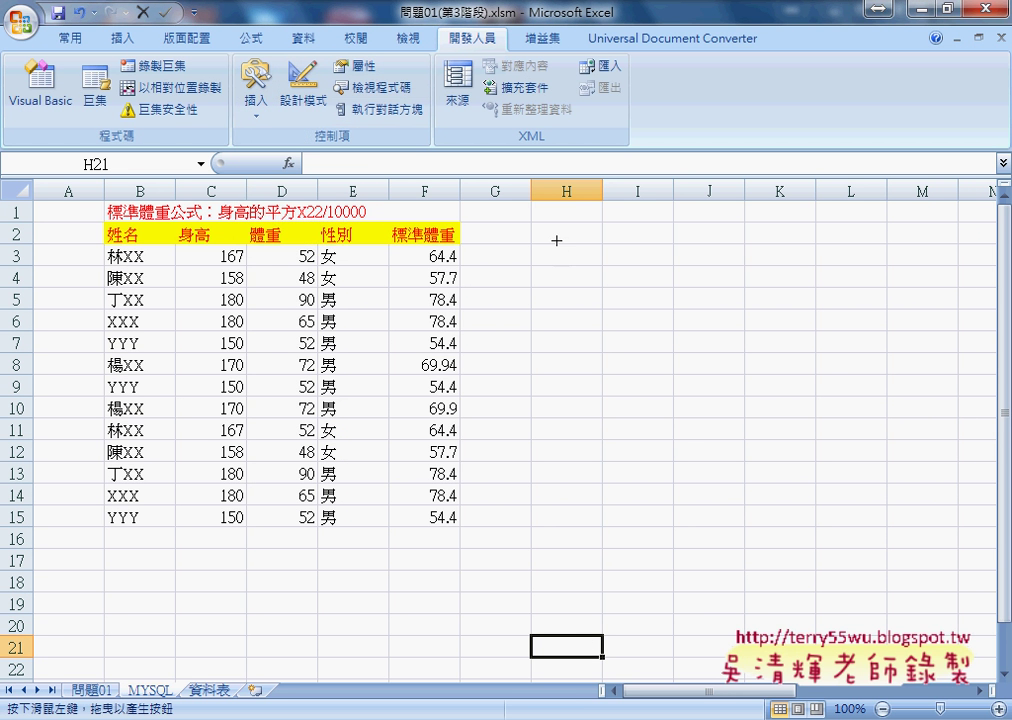
{"action": "left_click_drag", "start_coordinate": [549, 232], "coordinate": [744, 278]}
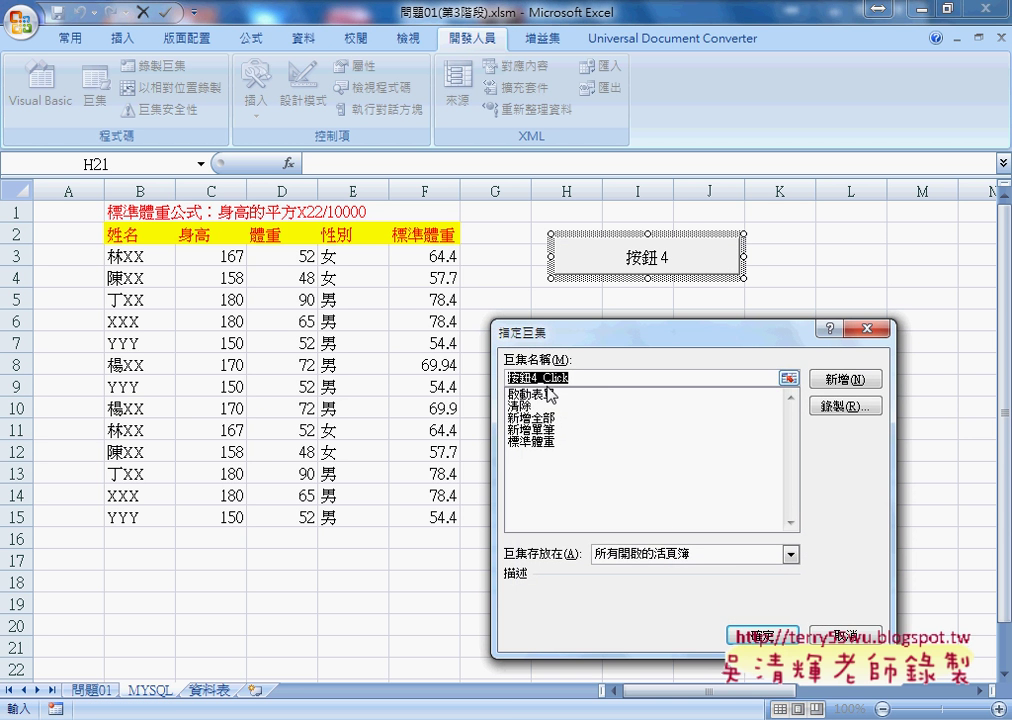
{"action": "left_click", "coordinate": [535, 428]}
{"action": "left_click_drag", "start_coordinate": [571, 377], "coordinate": [522, 377]}
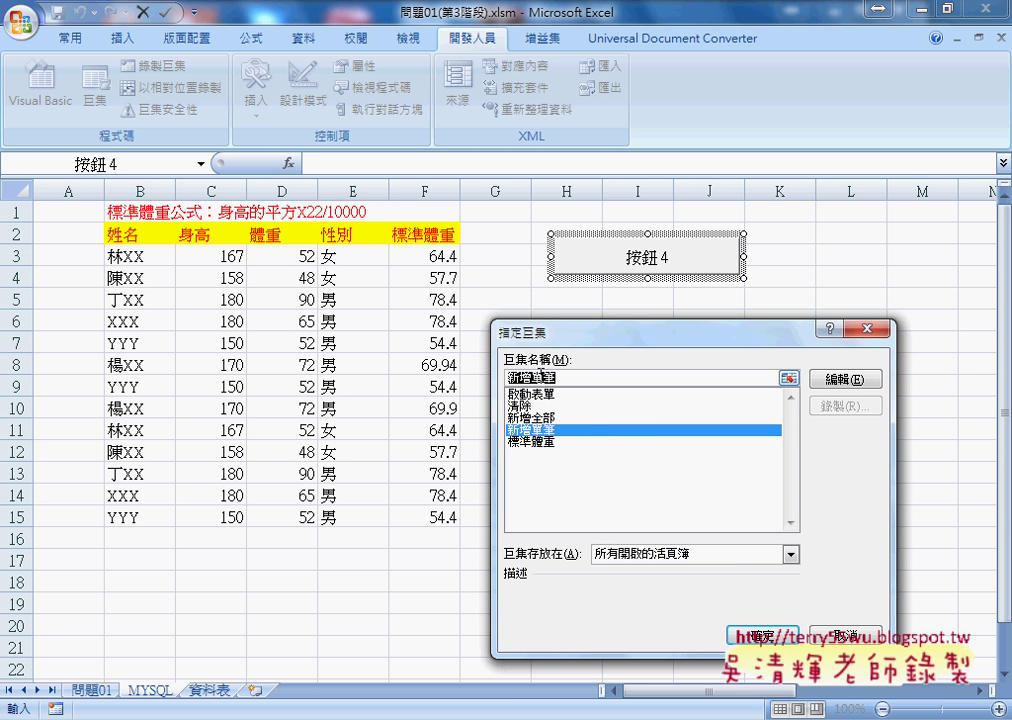
{"action": "right_click", "coordinate": [540, 378]}
{"action": "left_click", "coordinate": [560, 410]}
{"action": "left_click", "coordinate": [760, 635]}
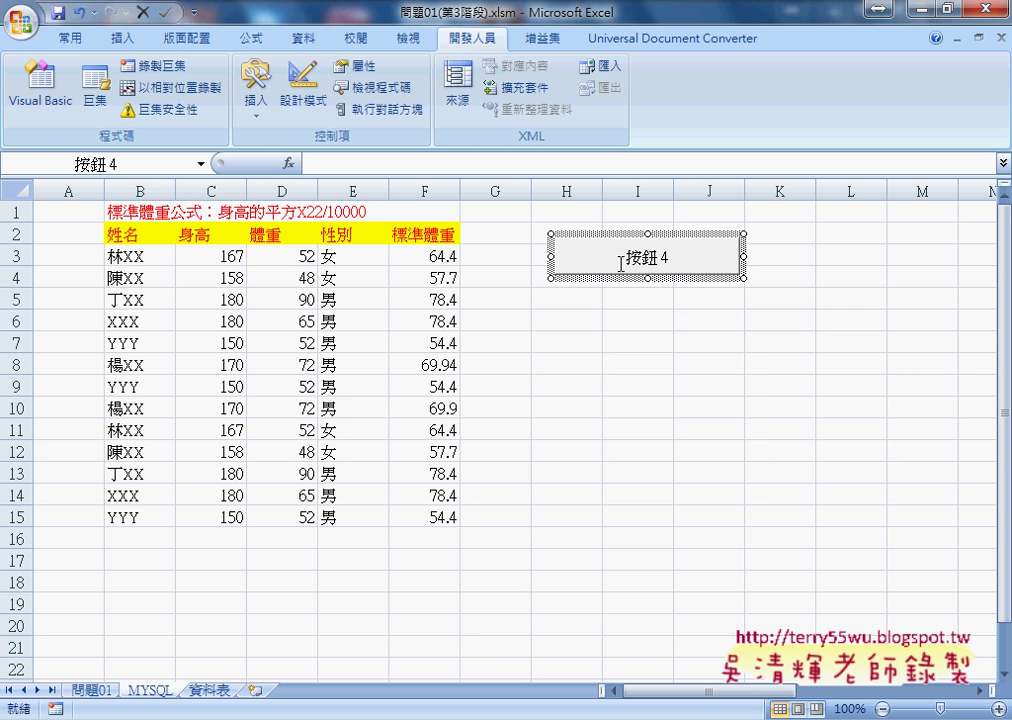
{"action": "key", "text": "ctrl+v"}
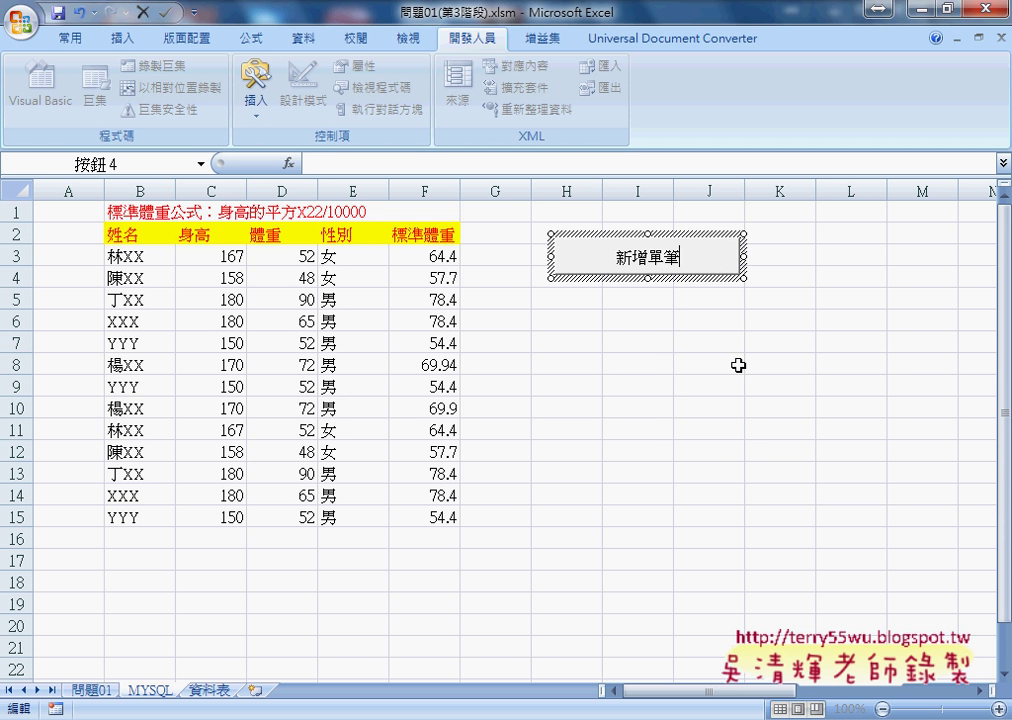
{"action": "left_click", "coordinate": [709, 364]}
Duplicate the button just below the original and assign the copy the 新增全部 macro.
{"action": "right_click", "coordinate": [664, 255]}
{"action": "left_click", "coordinate": [614, 296]}
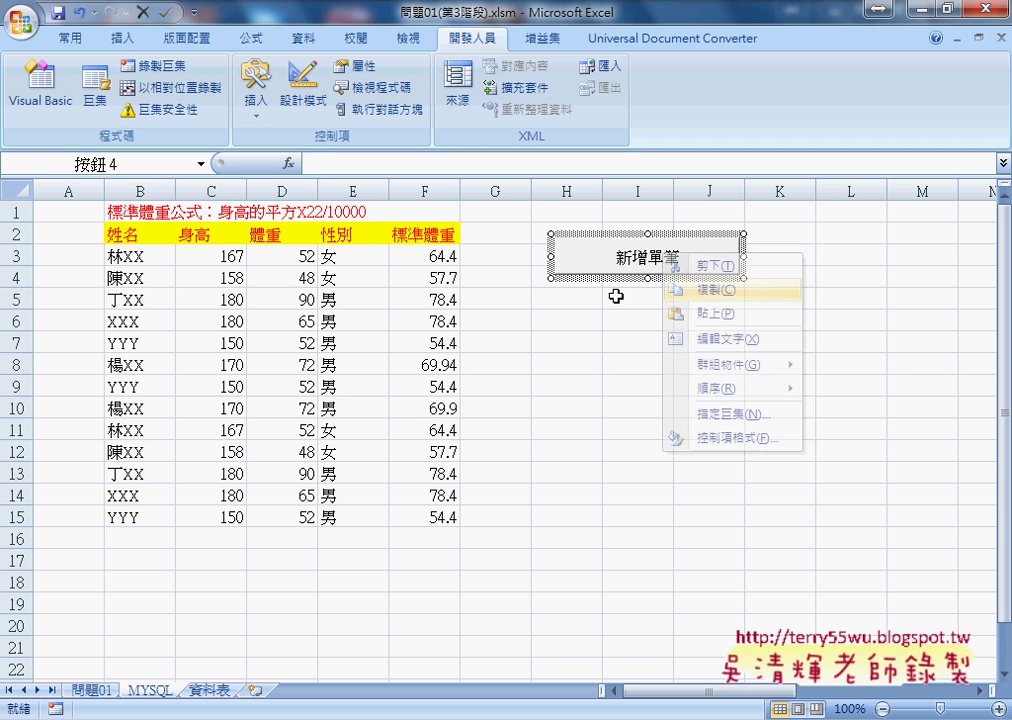
{"action": "left_click", "coordinate": [583, 300]}
{"action": "key", "text": "ctrl+v"}
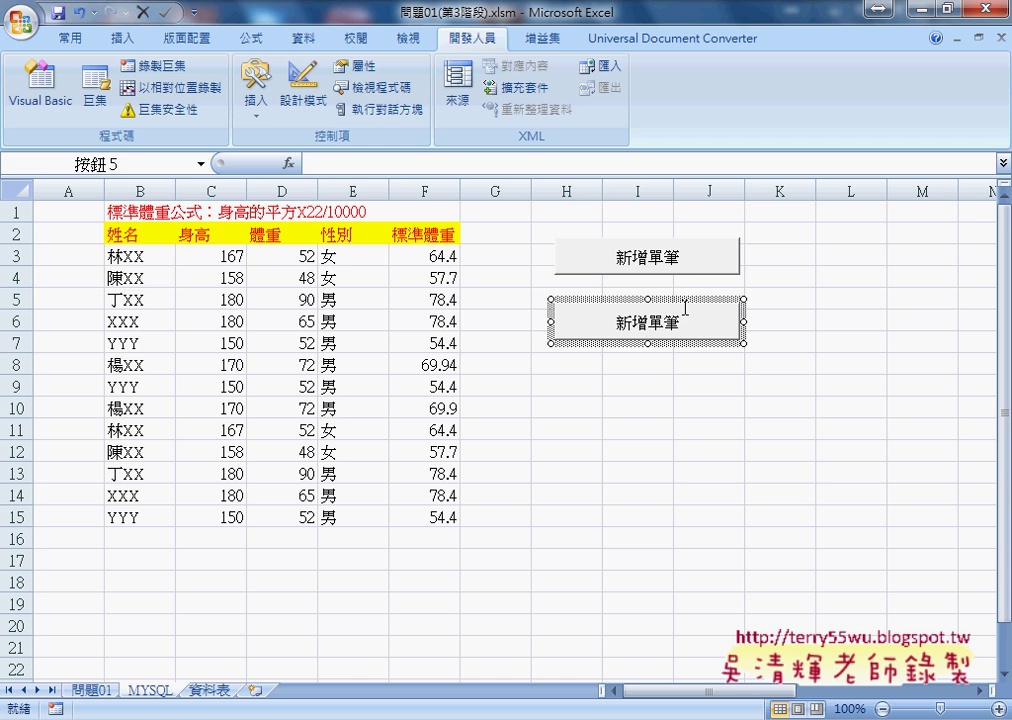
{"action": "left_click_drag", "start_coordinate": [682, 302], "coordinate": [687, 286]}
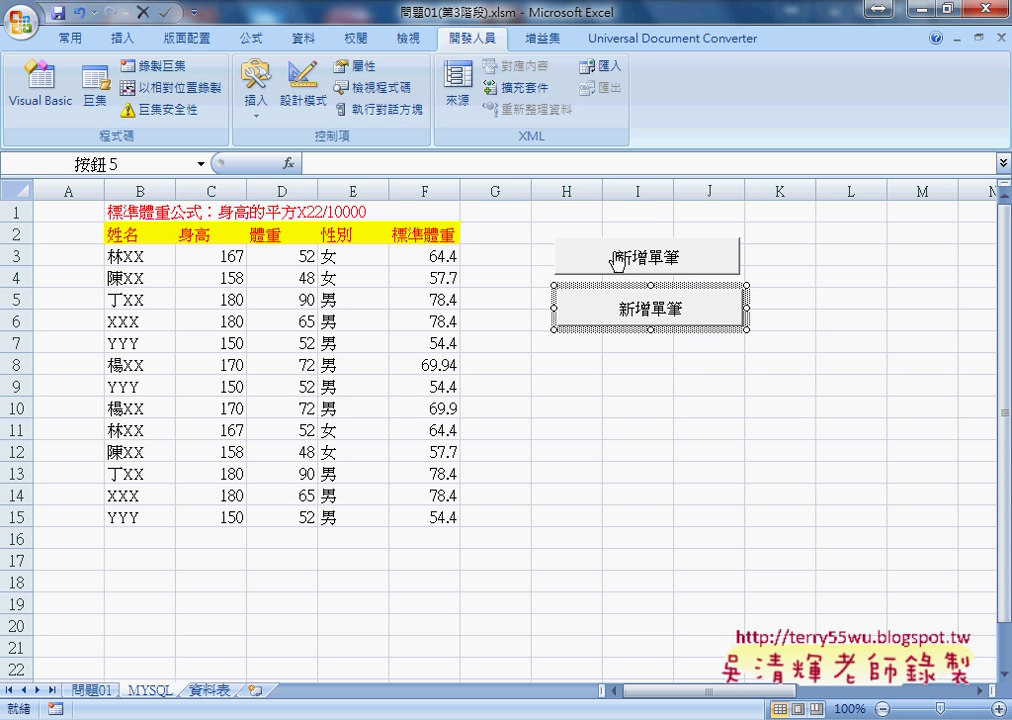
{"action": "right_click", "coordinate": [676, 291]}
{"action": "left_click", "coordinate": [733, 451]}
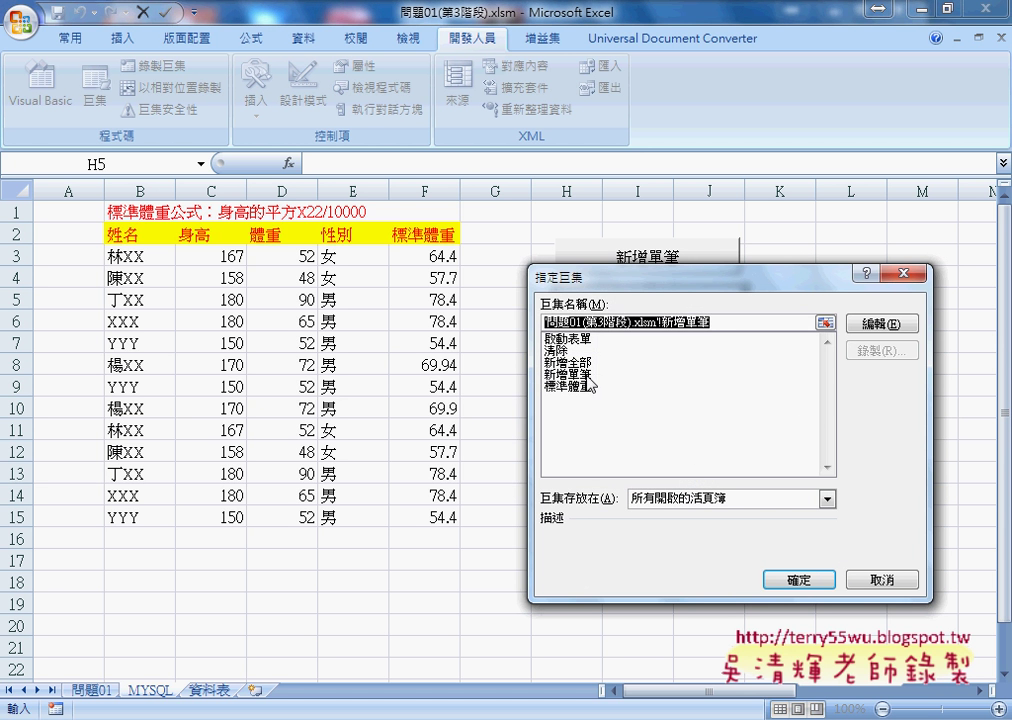
{"action": "left_click", "coordinate": [585, 361]}
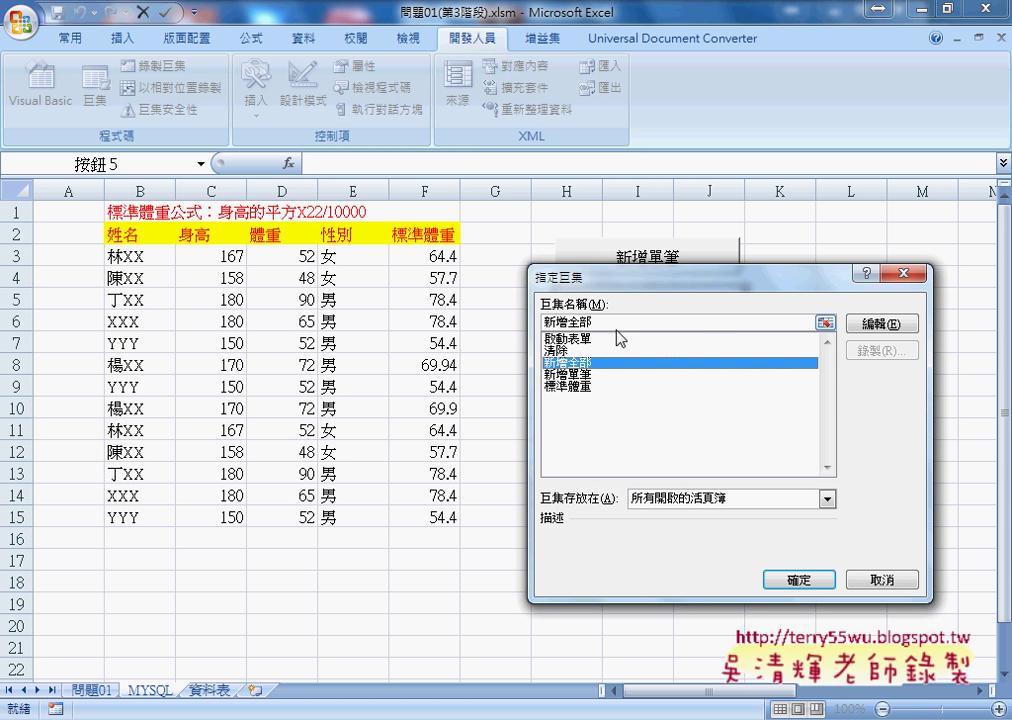
{"action": "left_click", "coordinate": [798, 580]}
Caption the second button 新增全部 and run it to insert all rows, confirming success.
{"action": "left_click_drag", "start_coordinate": [690, 309], "coordinate": [600, 309]}
{"action": "type", "text": "新增全部"}
{"action": "left_click", "coordinate": [757, 425]}
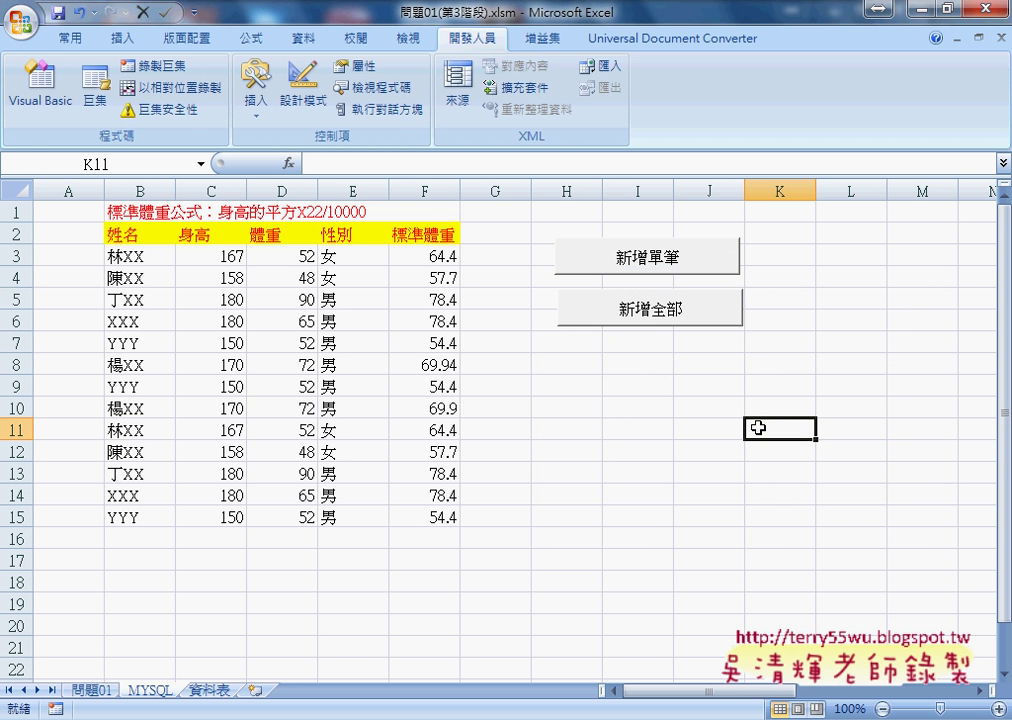
{"action": "left_click", "coordinate": [651, 318]}
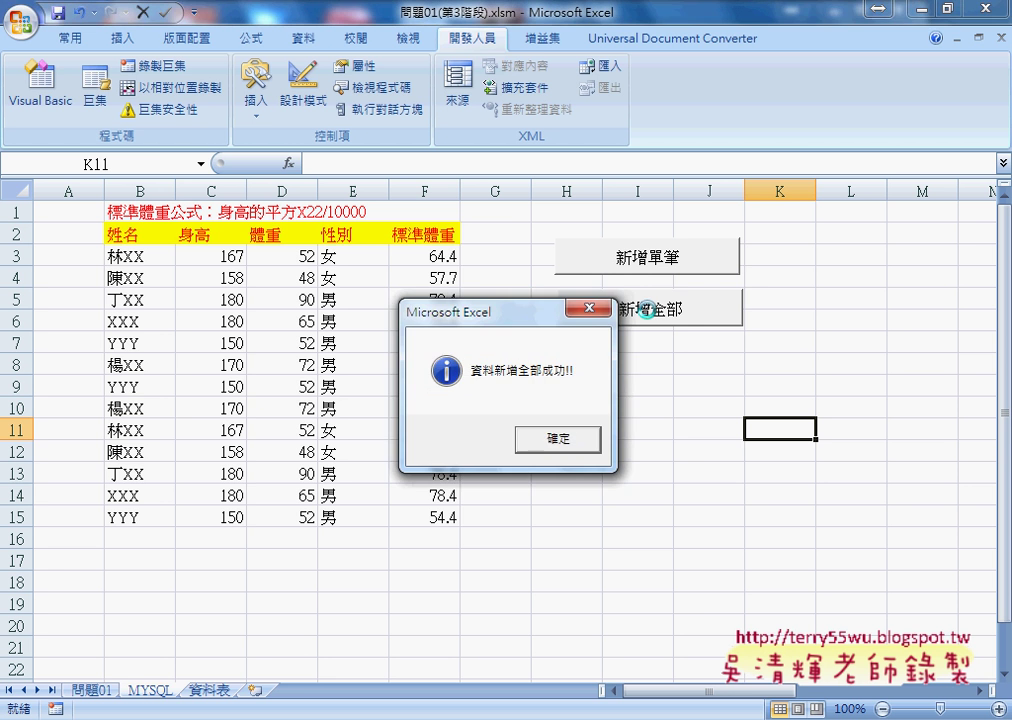
{"action": "left_click", "coordinate": [566, 439]}
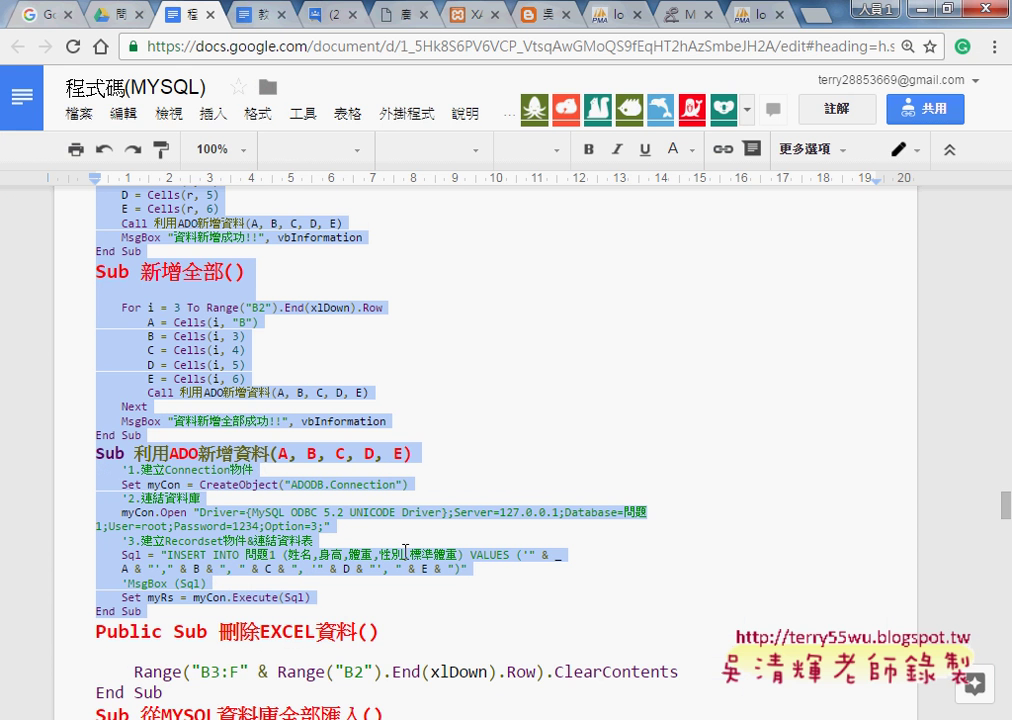
Locate the 刪除EXCEL資料, 從MYSQL資料庫全部匯入 and 刪除所有MYSQL資料 procedures in the document.
{"action": "scroll", "coordinate": [109, 352], "scroll_direction": "down", "scroll_amount": 5}
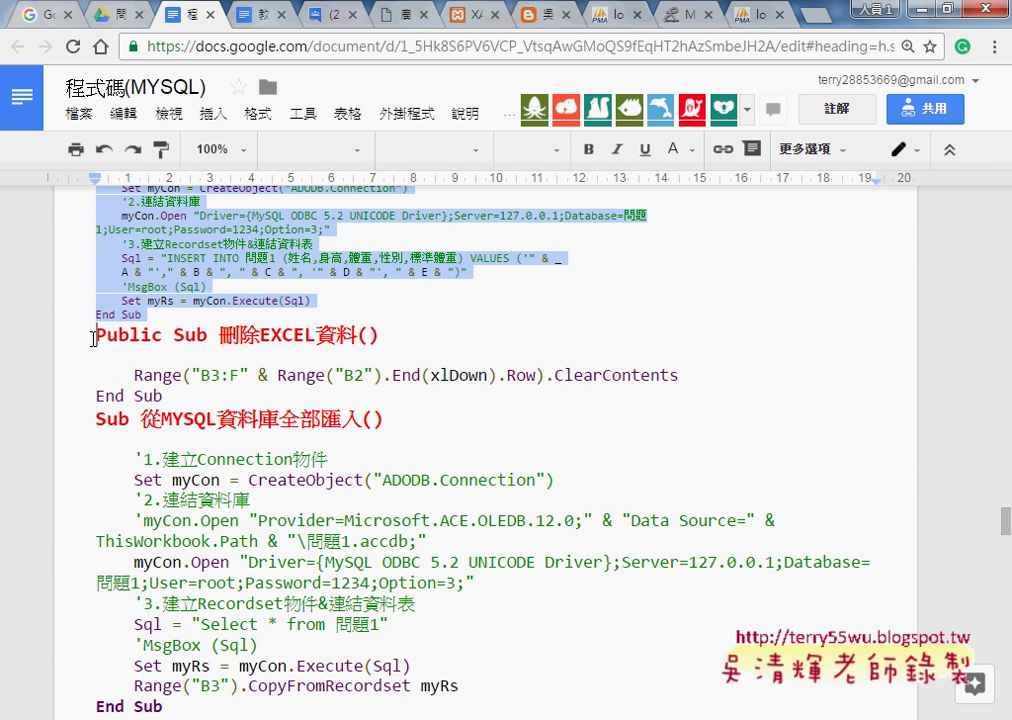
{"action": "left_click", "coordinate": [94, 337]}
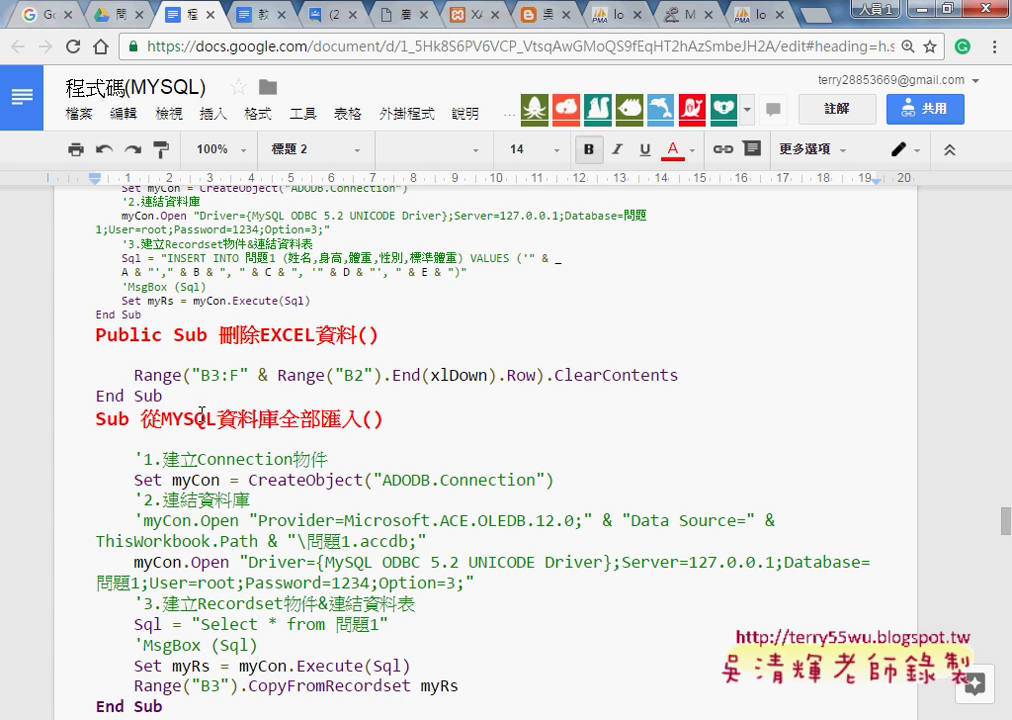
{"action": "left_click", "coordinate": [142, 419]}
{"action": "scroll", "coordinate": [210, 465], "scroll_direction": "down", "scroll_amount": 2}
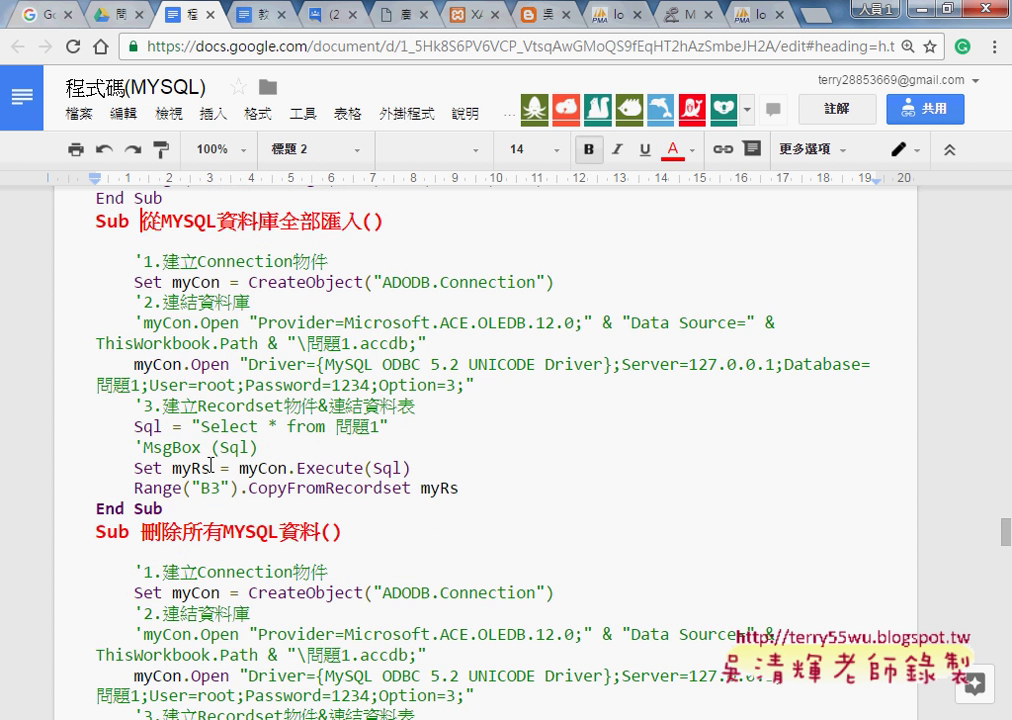
{"action": "scroll", "coordinate": [208, 450], "scroll_direction": "down", "scroll_amount": 1}
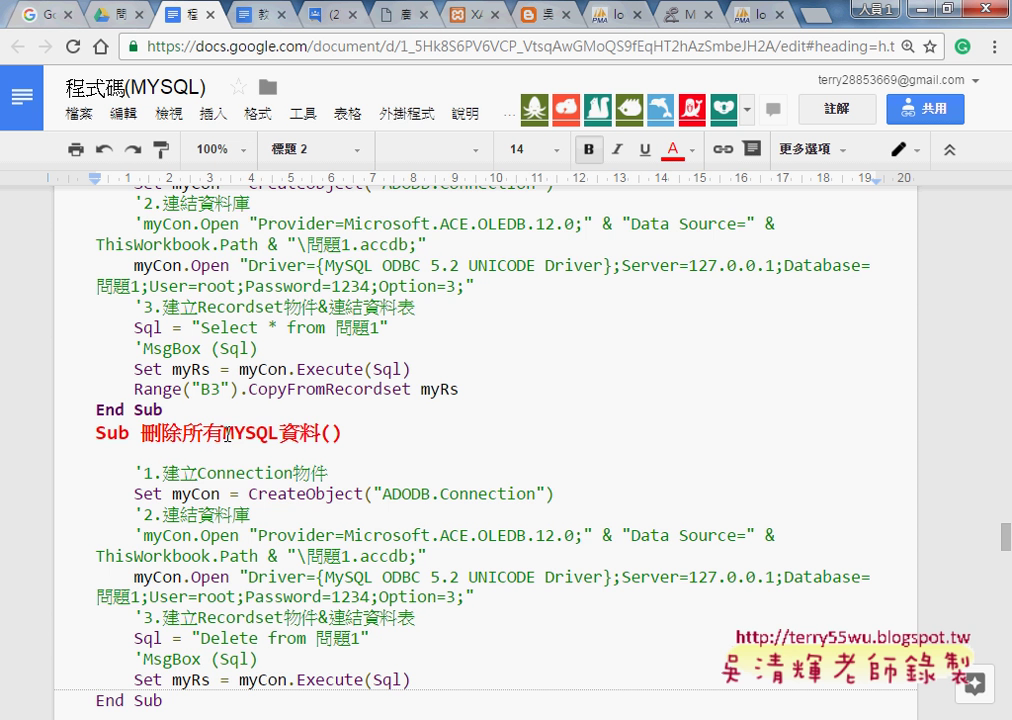
{"action": "left_click_drag", "start_coordinate": [222, 435], "coordinate": [320, 435]}
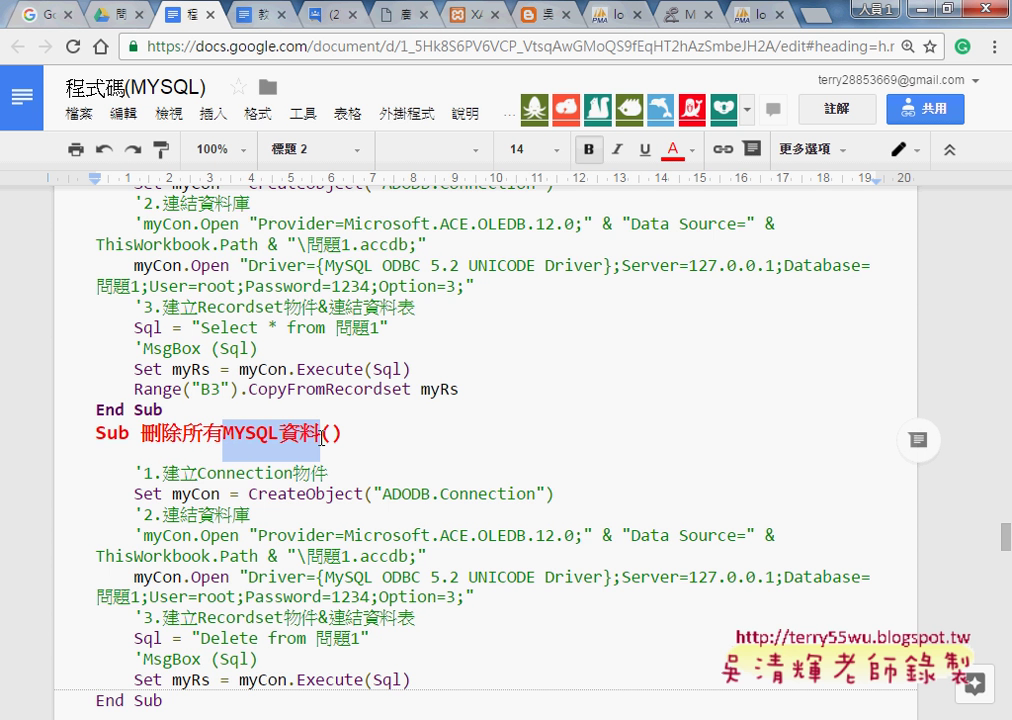
{"action": "scroll", "coordinate": [320, 440], "scroll_direction": "up", "scroll_amount": 2}
Select the code from Public Sub 刪除EXCEL資料() through the end of the delete-all procedure.
{"action": "left_click", "coordinate": [95, 226]}
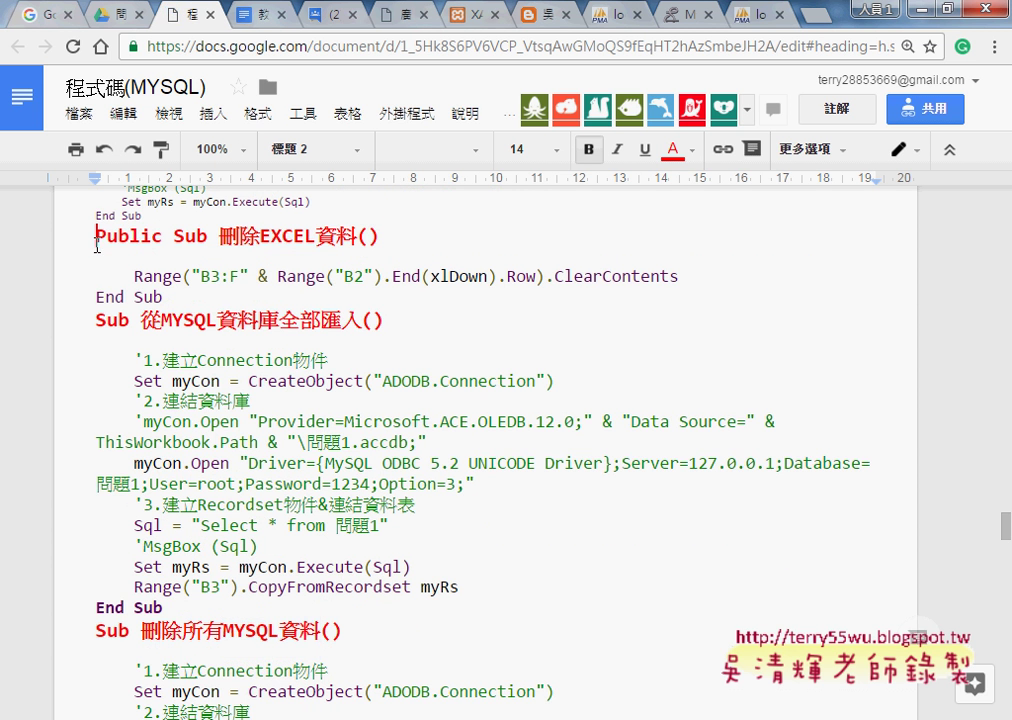
{"action": "scroll", "coordinate": [188, 440], "scroll_direction": "down", "scroll_amount": 4}
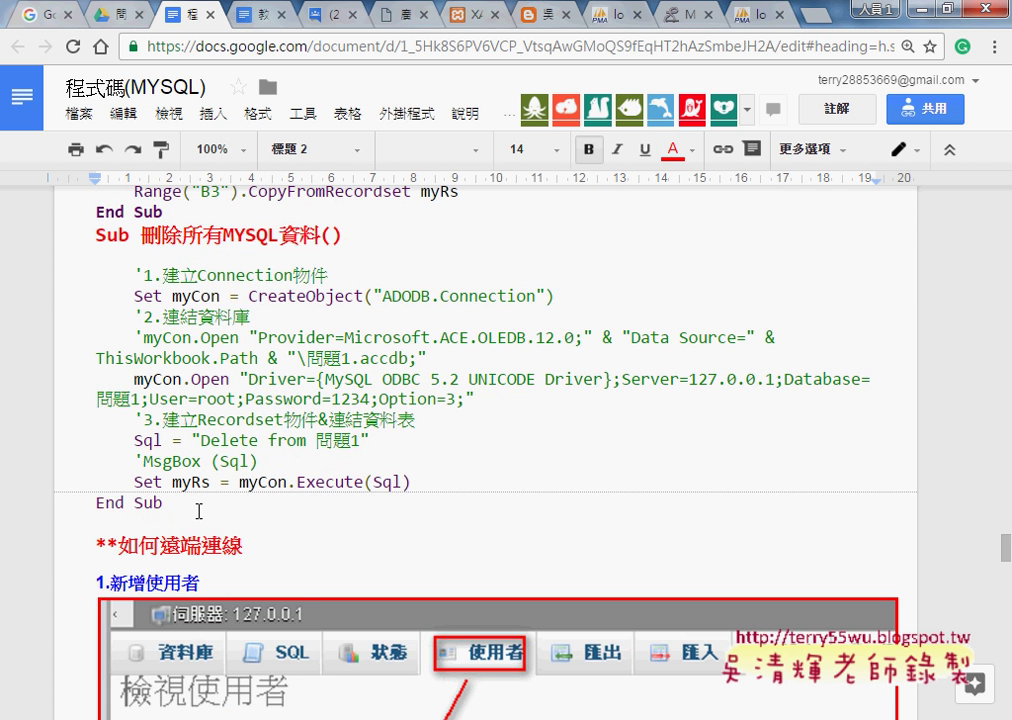
{"action": "left_click", "coordinate": [140, 502]}
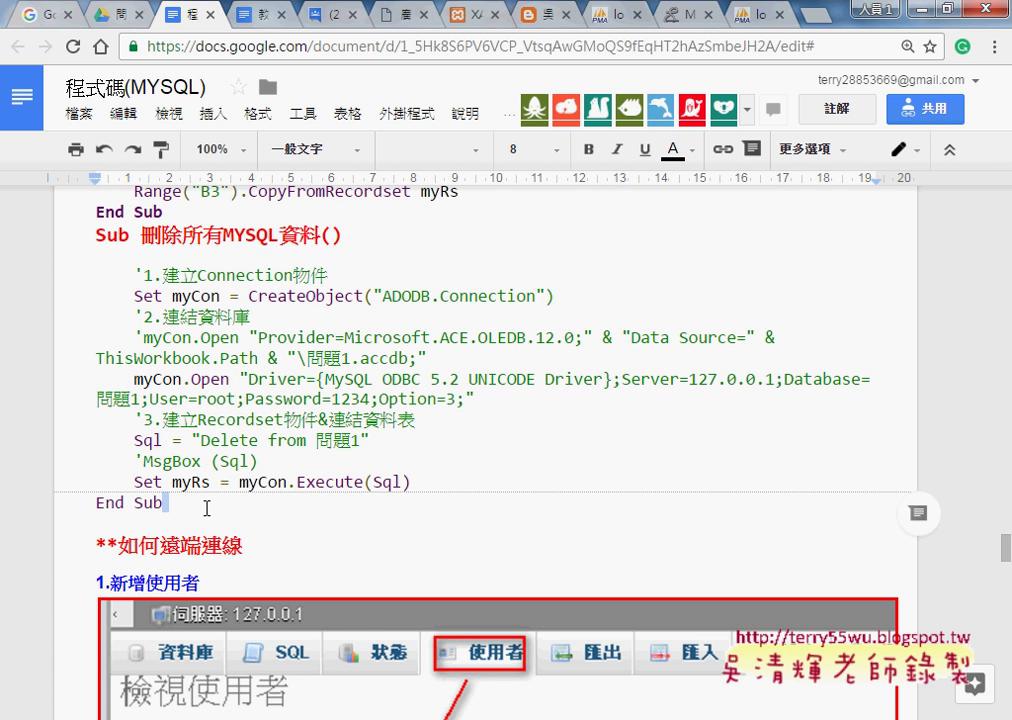
{"action": "scroll", "coordinate": [169, 467], "scroll_direction": "up", "scroll_amount": 3}
{"action": "scroll", "coordinate": [170, 467], "scroll_direction": "up", "scroll_amount": 2}
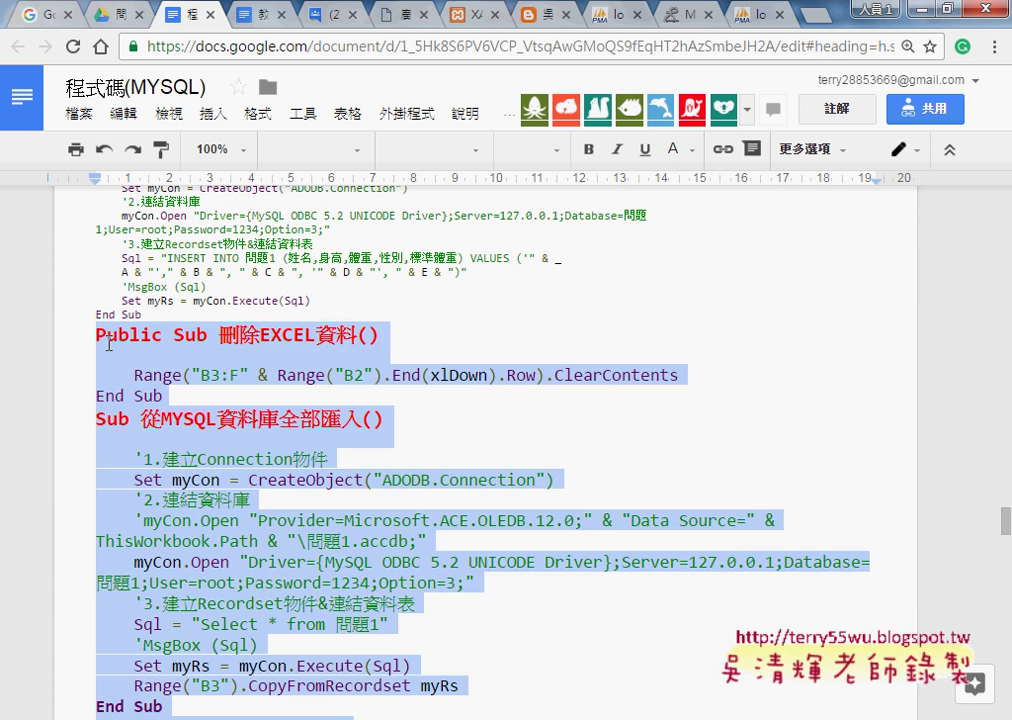
{"action": "left_click", "coordinate": [110, 336], "text": "shift"}
{"action": "left_click", "coordinate": [578, 719]}
{"action": "left_click", "coordinate": [680, 620]}
Paste the three delete and import procedures after the last End Sub in the MYSQL module.
{"action": "scroll", "coordinate": [400, 447], "scroll_direction": "down", "scroll_amount": 1}
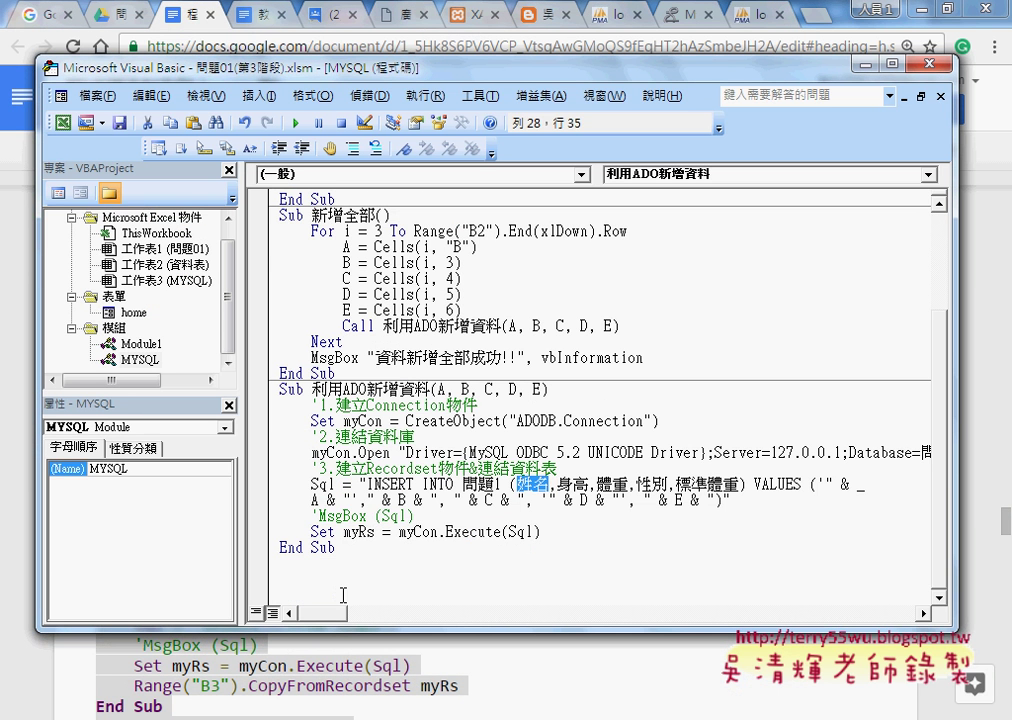
{"action": "left_click", "coordinate": [316, 563]}
{"action": "key", "text": "ctrl+End"}
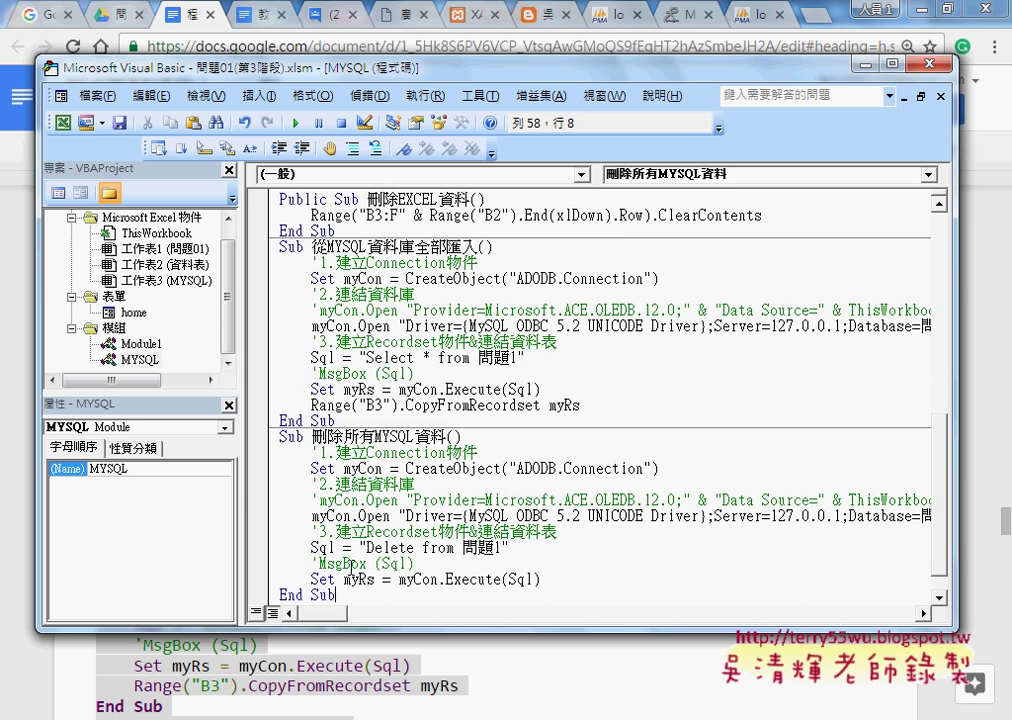
{"action": "scroll", "coordinate": [399, 548], "scroll_direction": "up", "scroll_amount": 3}
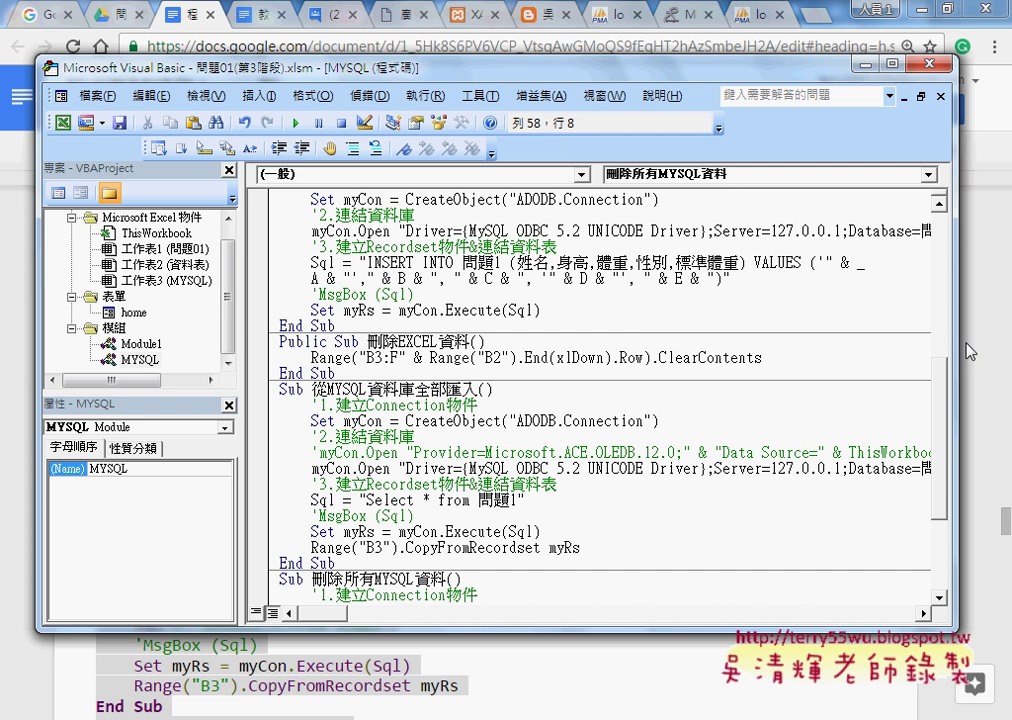
Duplicate the 新增全部 button so a copy sits below the original.
{"action": "mouse_move", "coordinate": [632, 668]}
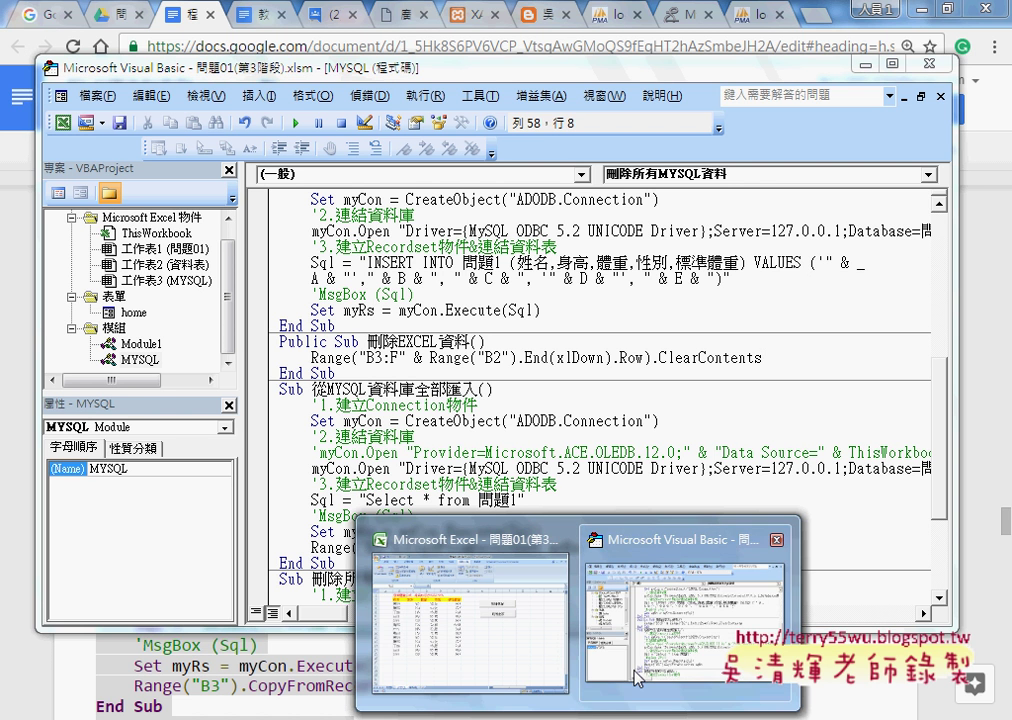
{"action": "left_click", "coordinate": [470, 610]}
{"action": "right_click", "coordinate": [650, 306]}
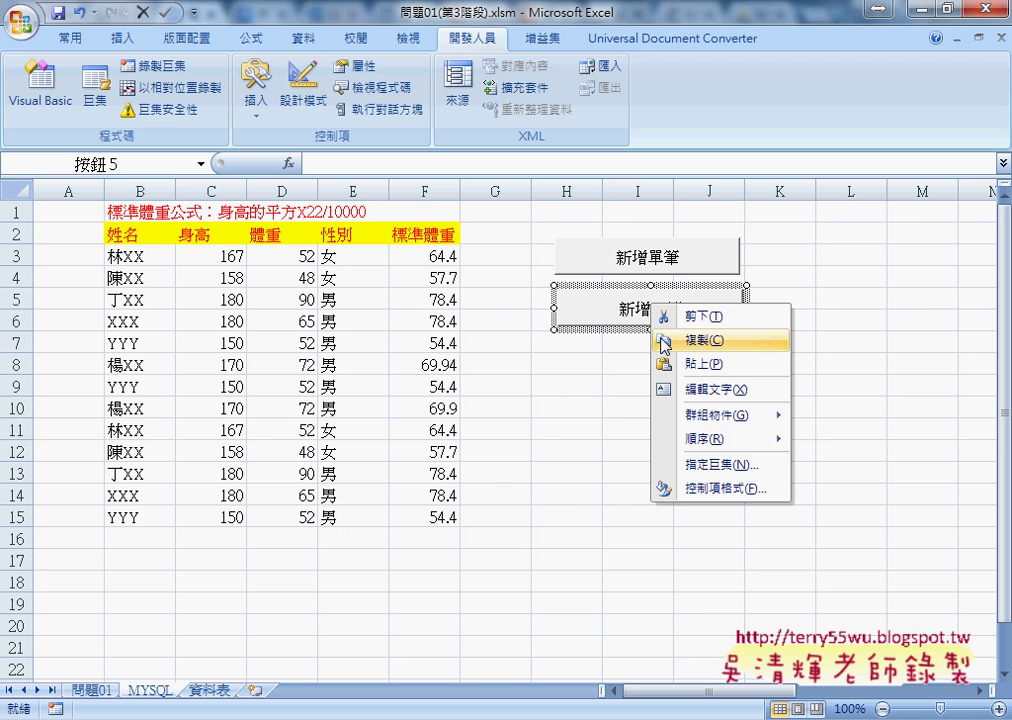
{"action": "left_click", "coordinate": [585, 350]}
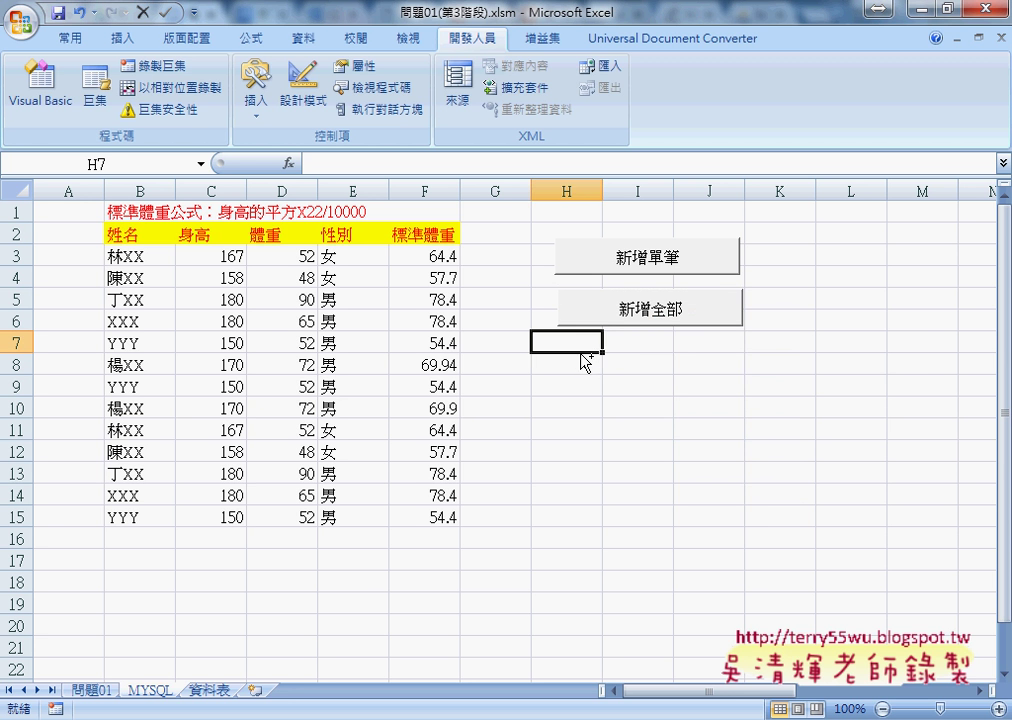
{"action": "key", "text": "ctrl+v"}
Assign the 刪除EXCEL資料 macro to the copy and caption it 刪除EXCEL資料.
{"action": "right_click", "coordinate": [666, 337]}
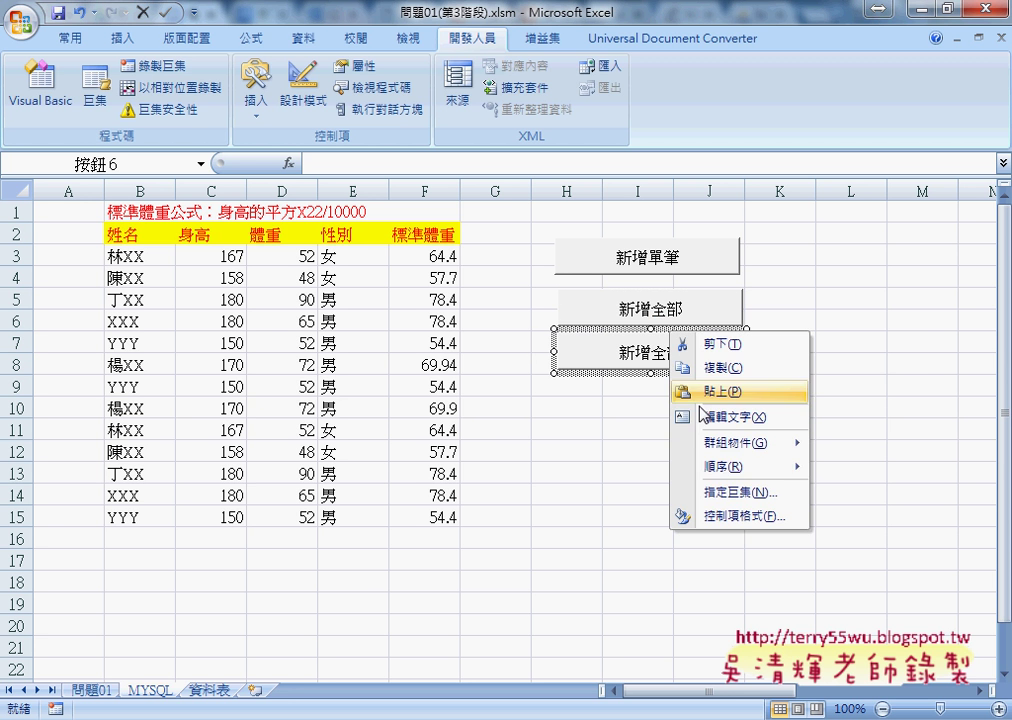
{"action": "left_click", "coordinate": [723, 492]}
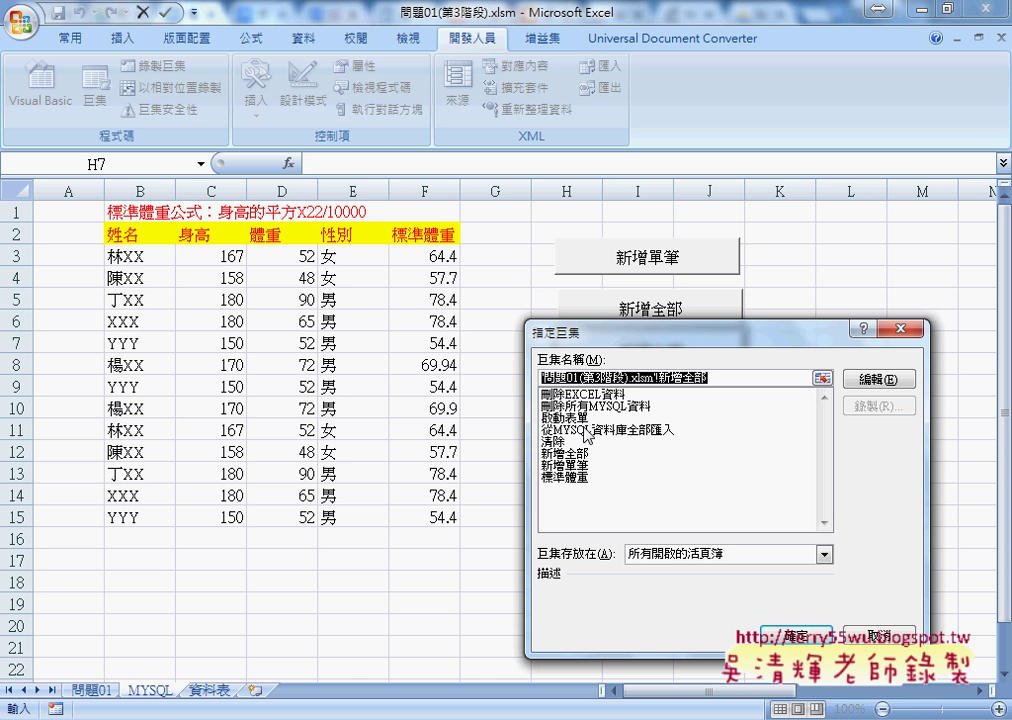
{"action": "left_click", "coordinate": [635, 393]}
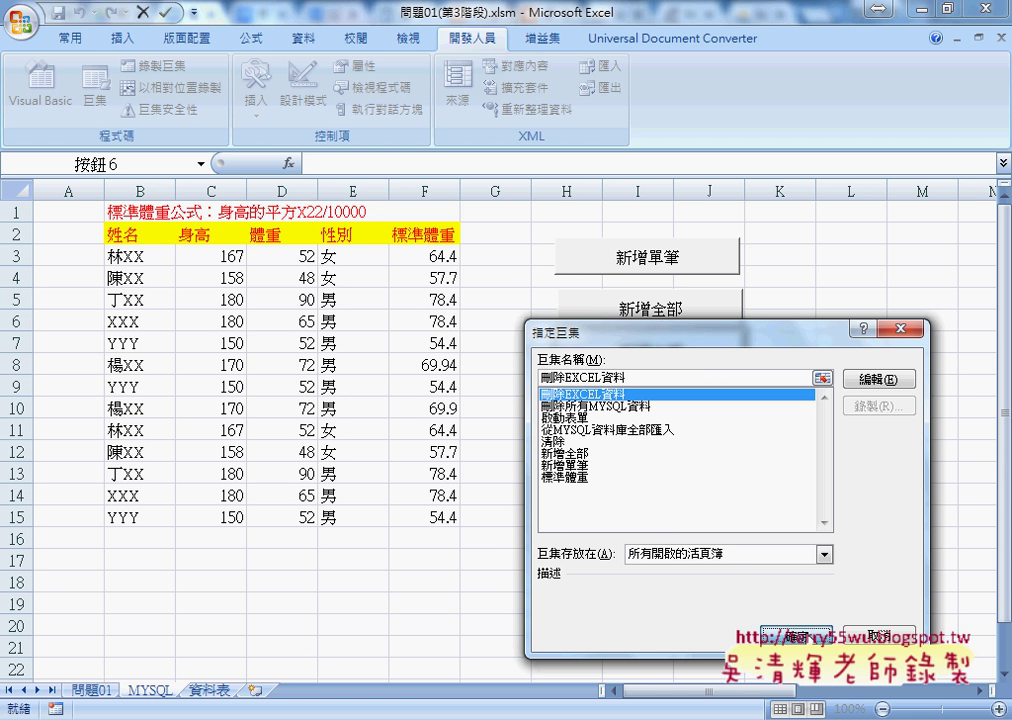
{"action": "left_click", "coordinate": [795, 634]}
{"action": "left_click_drag", "start_coordinate": [590, 352], "coordinate": [743, 352]}
{"action": "type", "text": "刪除EXCEL資料"}
{"action": "left_click", "coordinate": [761, 455]}
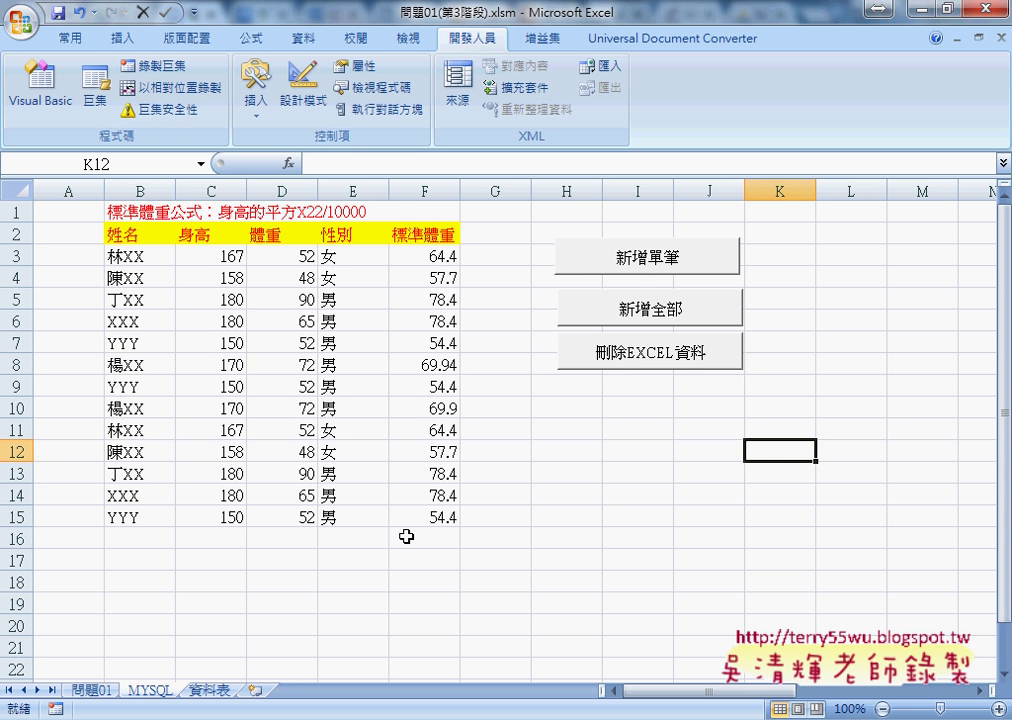
Run the new button to clear data rows 3–15, annotating the range from B3 to F16.
{"action": "left_click", "coordinate": [619, 360]}
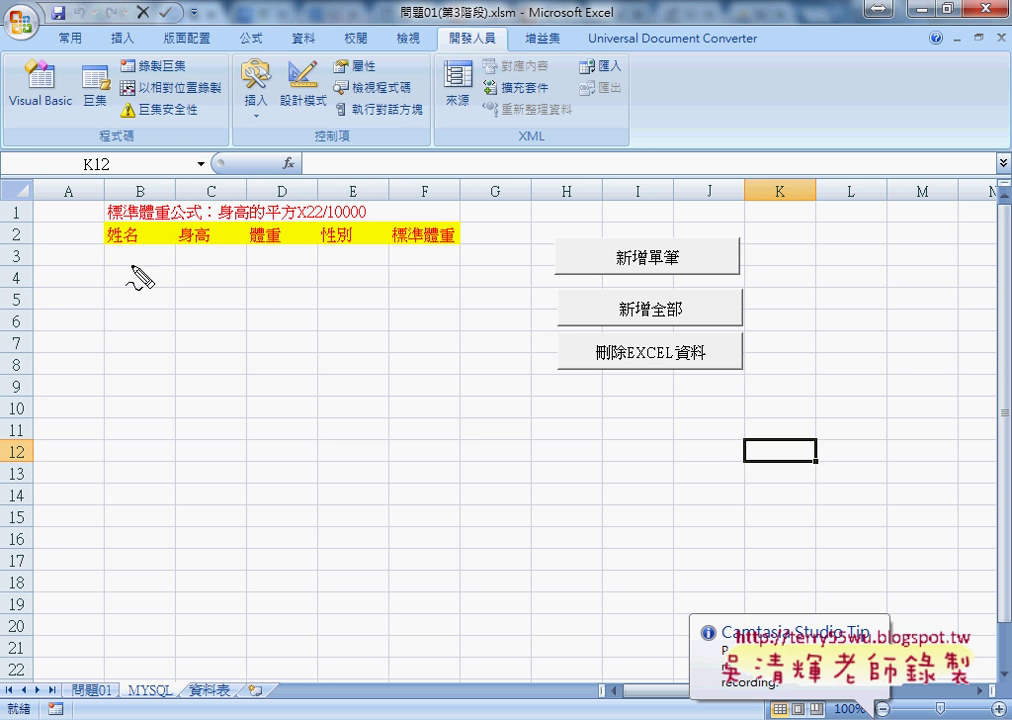
{"action": "mouse_move", "coordinate": [143, 268]}
{"action": "left_mouse_down"}
{"action": "mouse_move", "coordinate": [127, 268]}
{"action": "mouse_move", "coordinate": [148, 268]}
{"action": "left_mouse_up"}
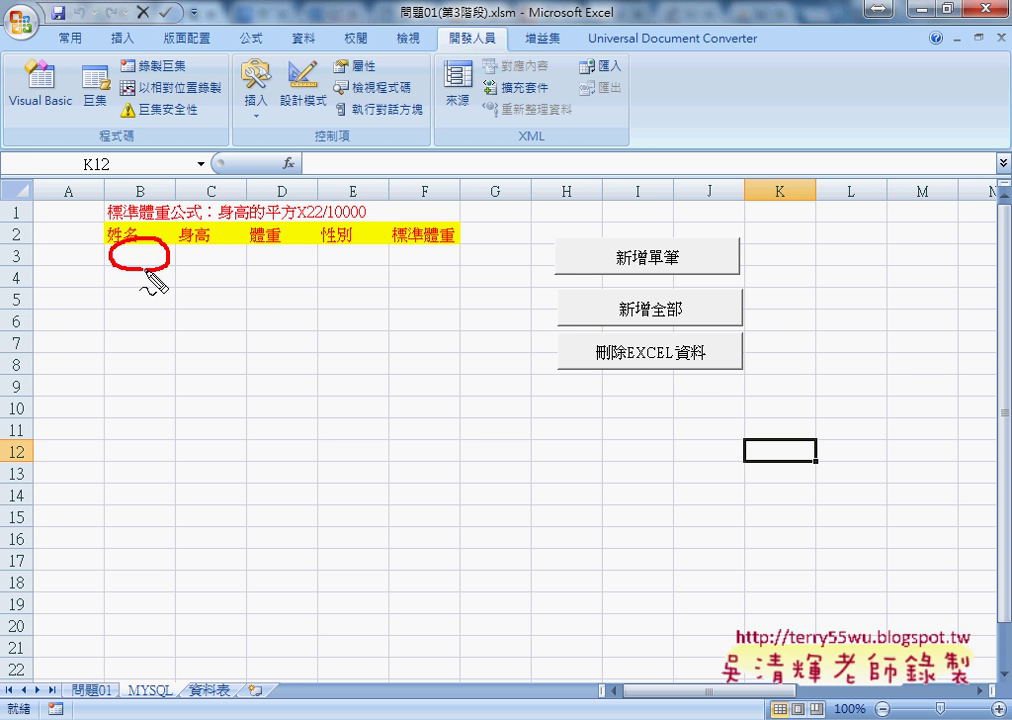
{"action": "left_click_drag", "start_coordinate": [447, 522], "coordinate": [434, 553]}
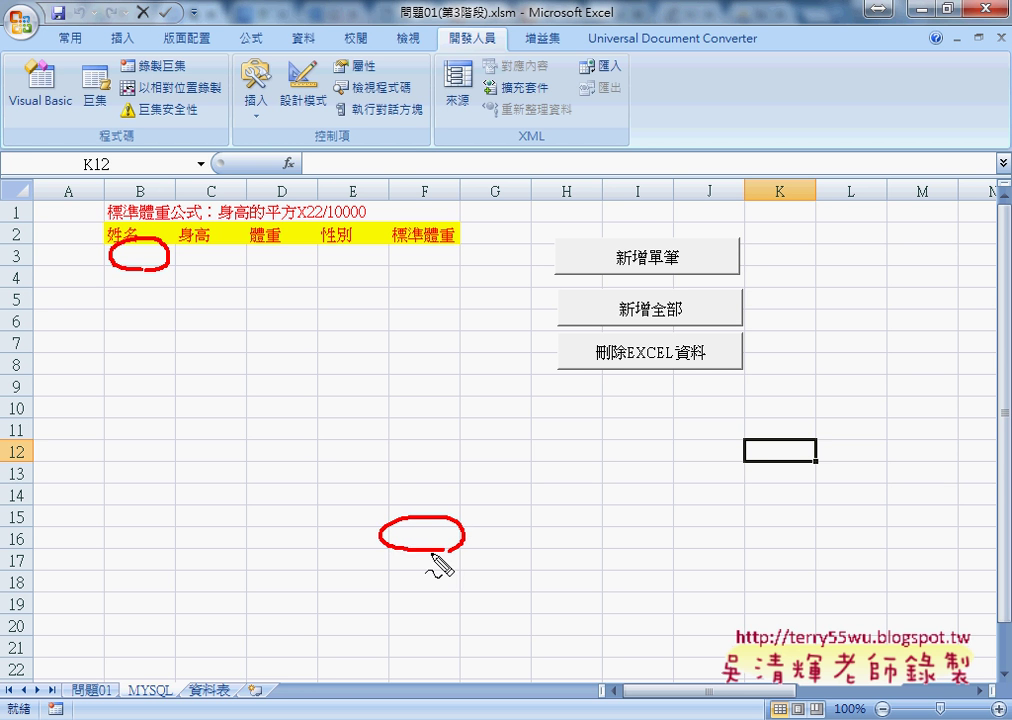
{"action": "left_click_drag", "start_coordinate": [163, 282], "coordinate": [364, 513]}
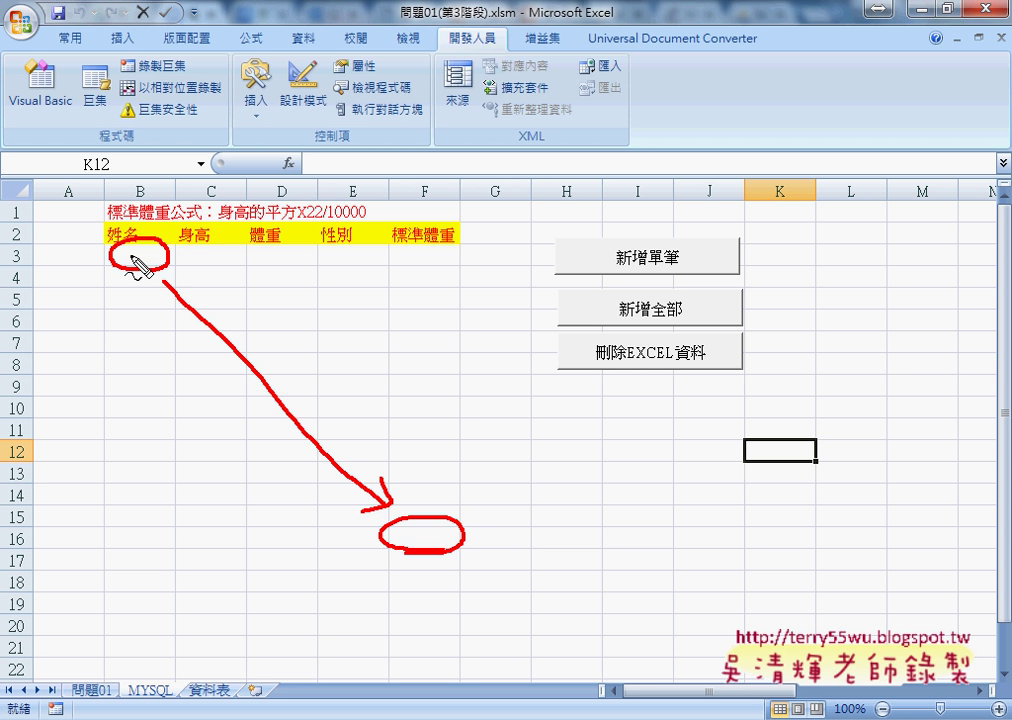
{"action": "left_click_drag", "start_coordinate": [128, 200], "coordinate": [150, 208]}
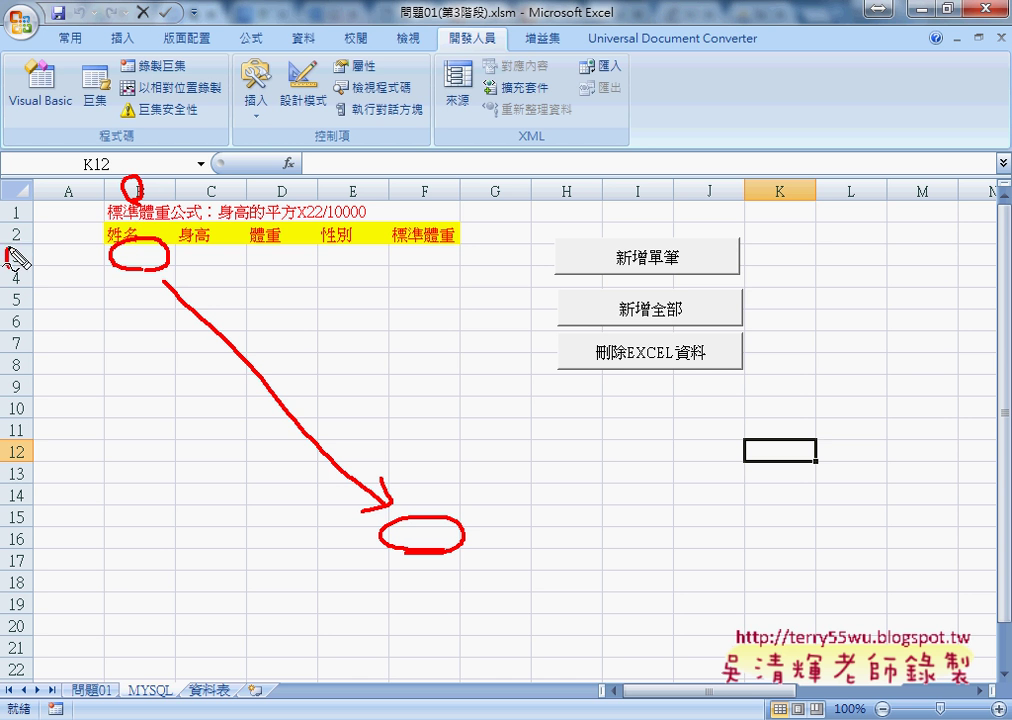
{"action": "left_click_drag", "start_coordinate": [24, 244], "coordinate": [20, 268]}
{"action": "left_click_drag", "start_coordinate": [428, 176], "coordinate": [435, 208]}
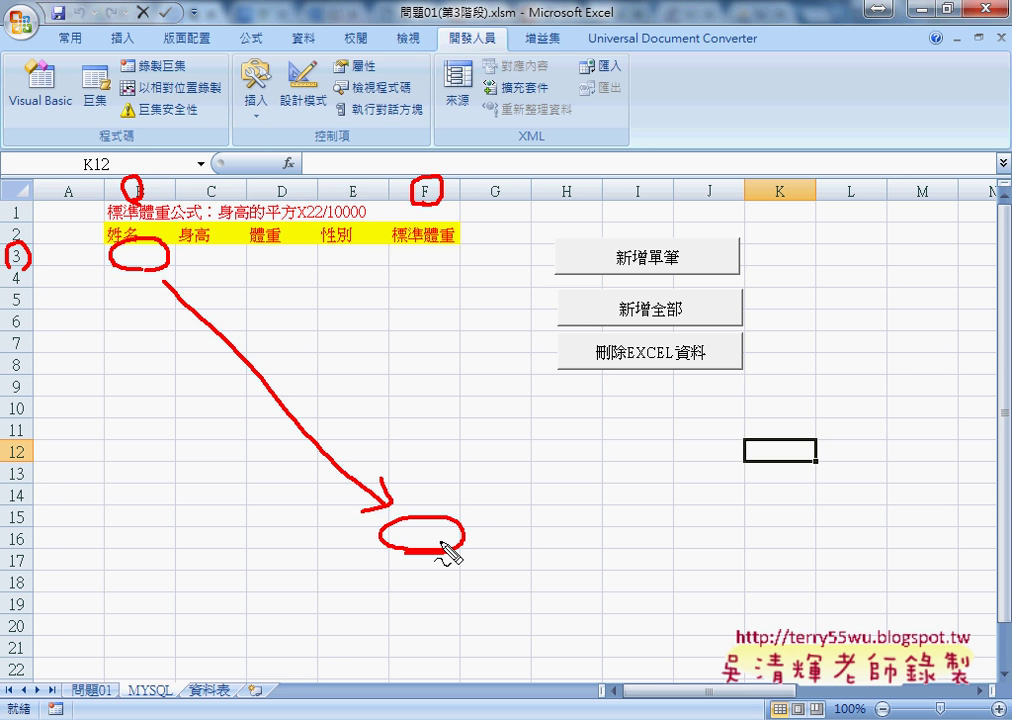
{"action": "key", "text": "Escape"}
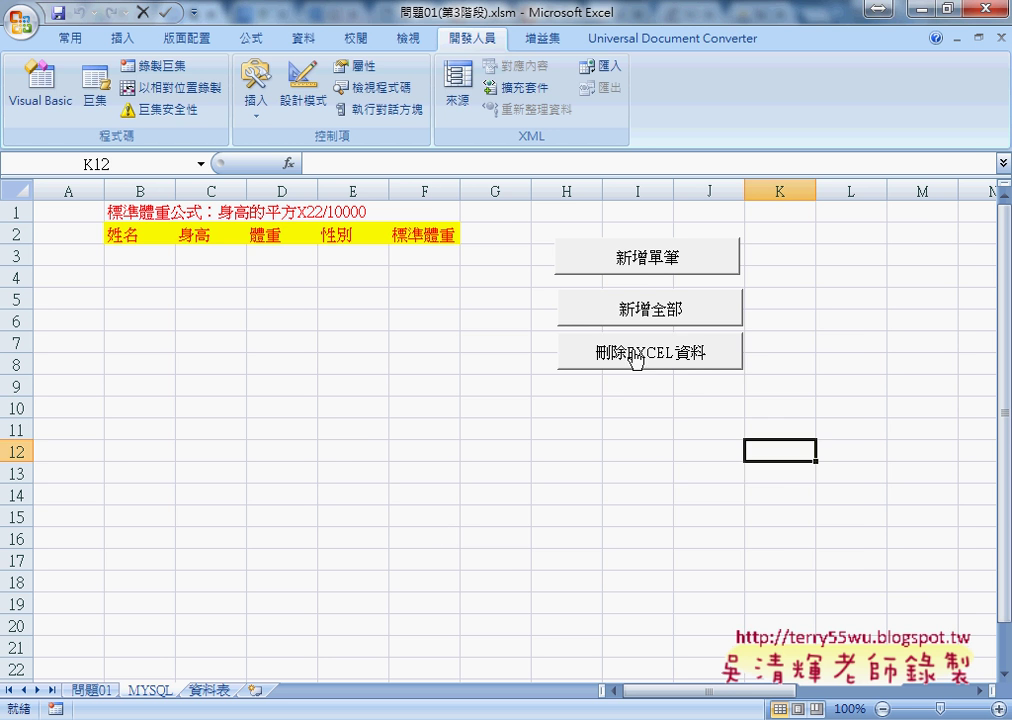
Open the assigned 刪除EXCEL資料 macro's code in the VBA editor.
{"action": "right_click", "coordinate": [633, 358]}
{"action": "left_click", "coordinate": [640, 511]}
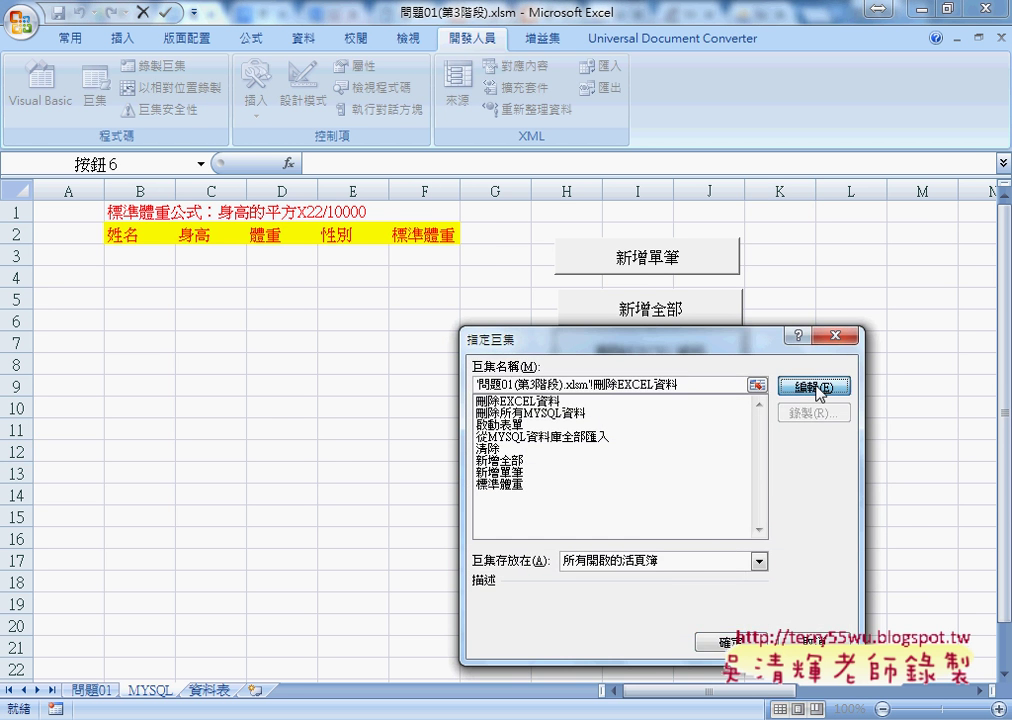
{"action": "left_click", "coordinate": [815, 387]}
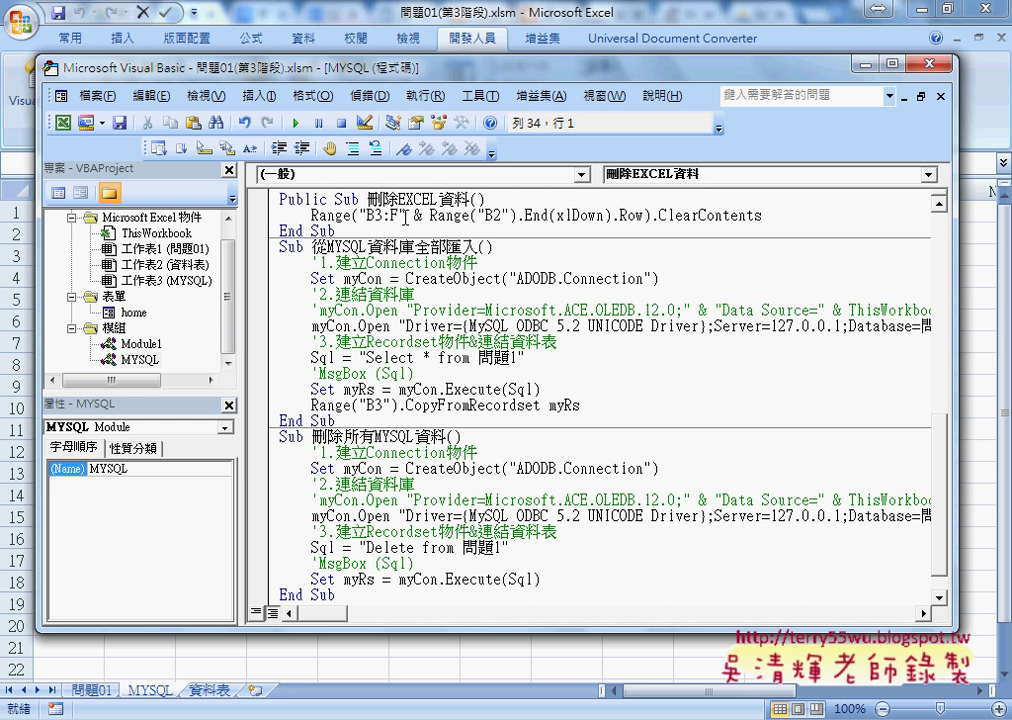
Highlight "B3:F" and Range("B2").End(xlDown).Row in the clearing line, then return to phpMyAdmin.
{"action": "double_click", "coordinate": [375, 215]}
{"action": "left_click_drag", "start_coordinate": [404, 215], "coordinate": [366, 215]}
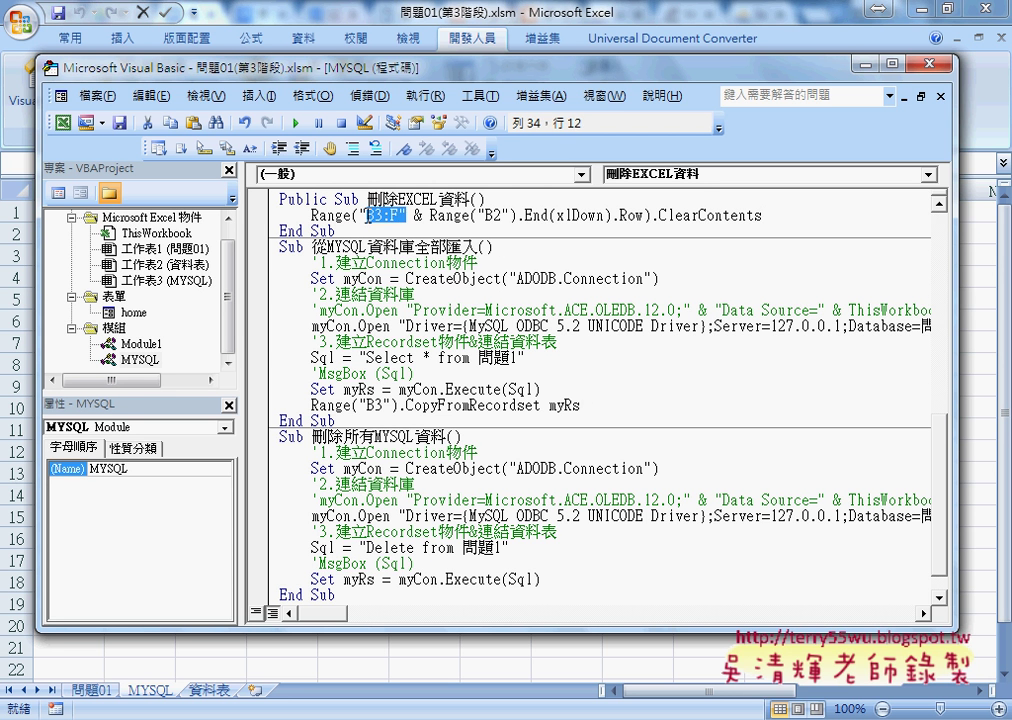
{"action": "double_click", "coordinate": [465, 215]}
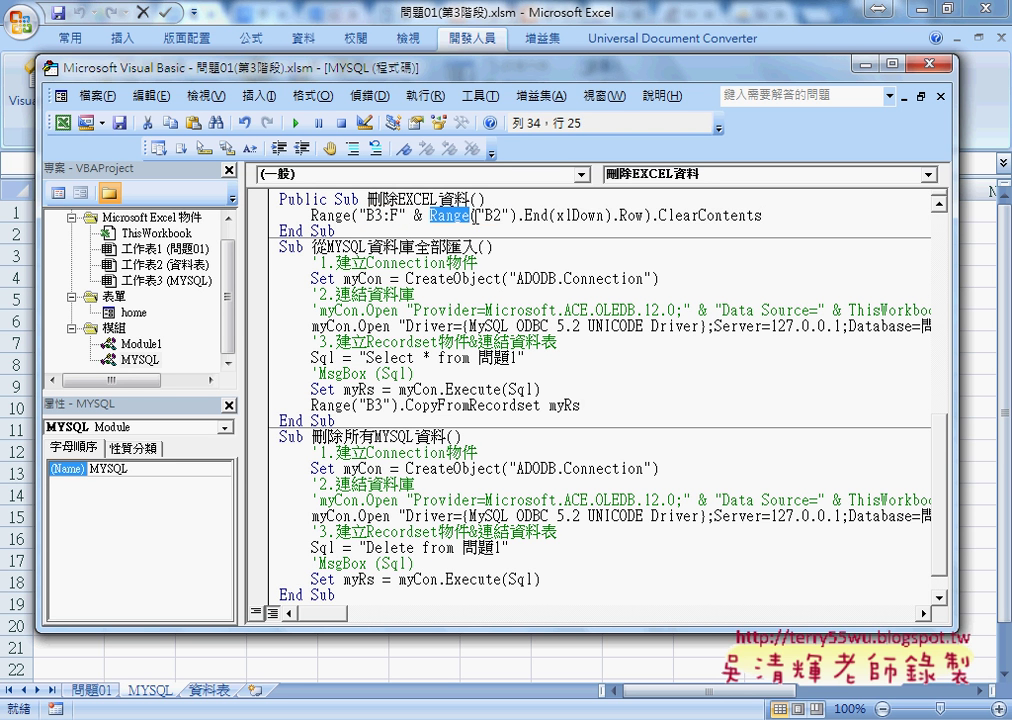
{"action": "left_click_drag", "start_coordinate": [472, 216], "coordinate": [644, 217]}
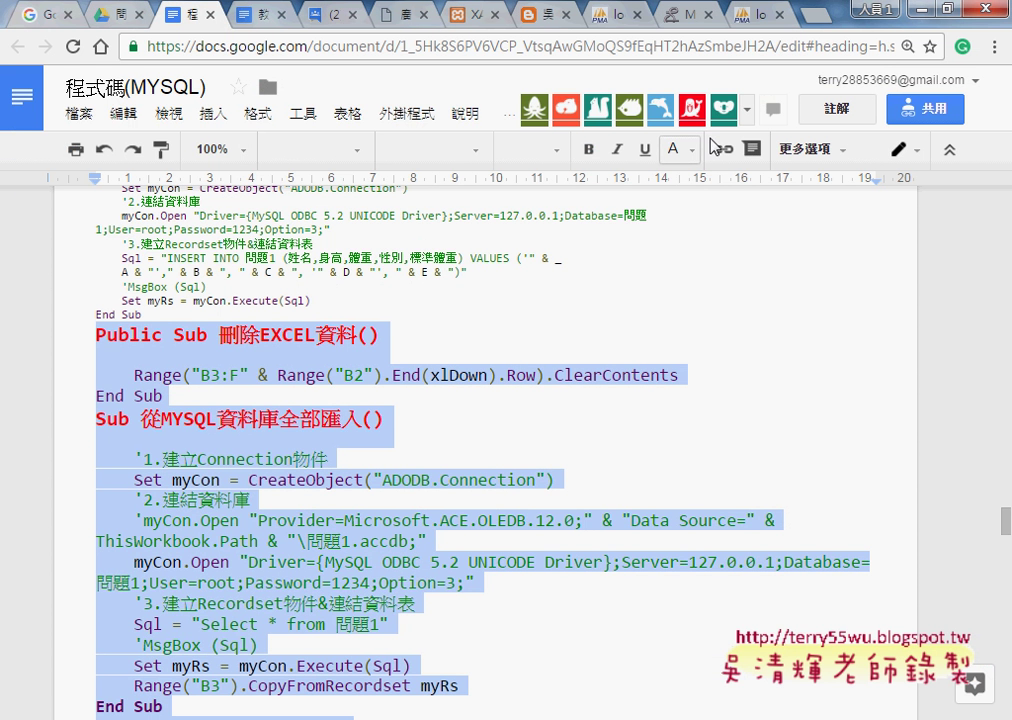
{"action": "left_click", "coordinate": [760, 14]}
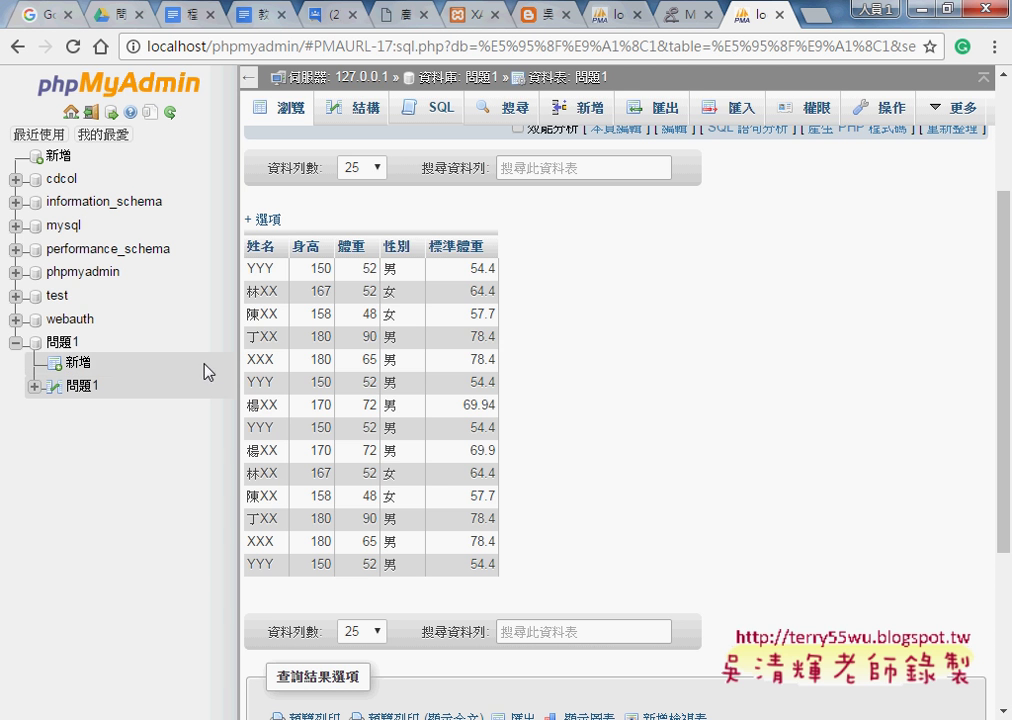
Reload the 問題1 table, review its 28 rows, and go to its SQL query page.
{"action": "left_click", "coordinate": [80, 386]}
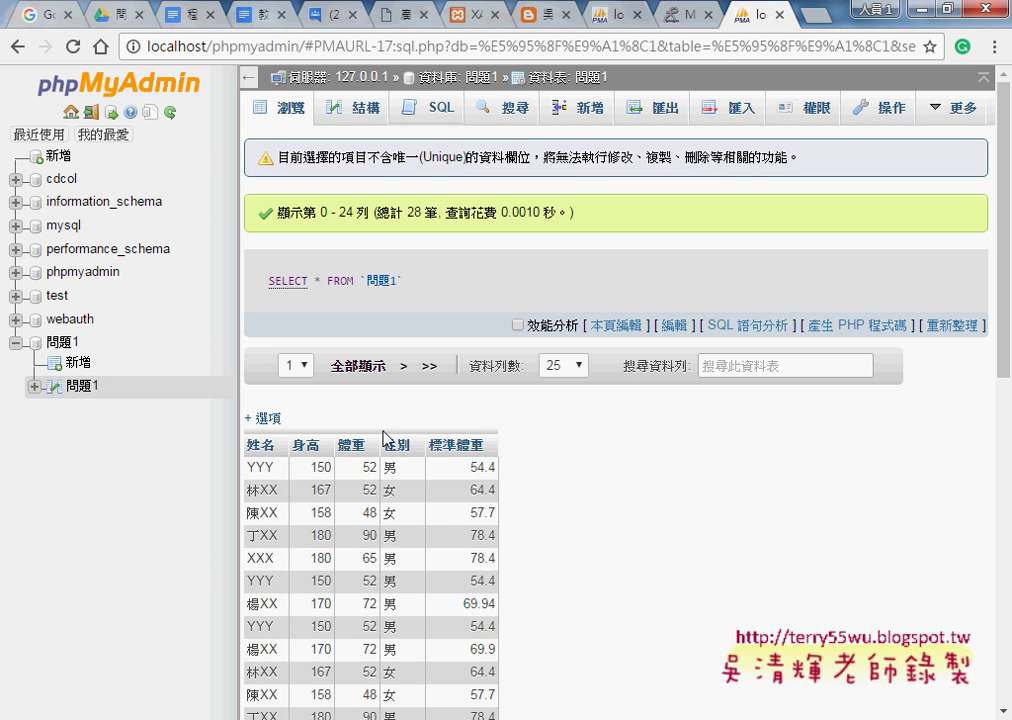
{"action": "scroll", "coordinate": [430, 445], "scroll_direction": "down", "scroll_amount": 3}
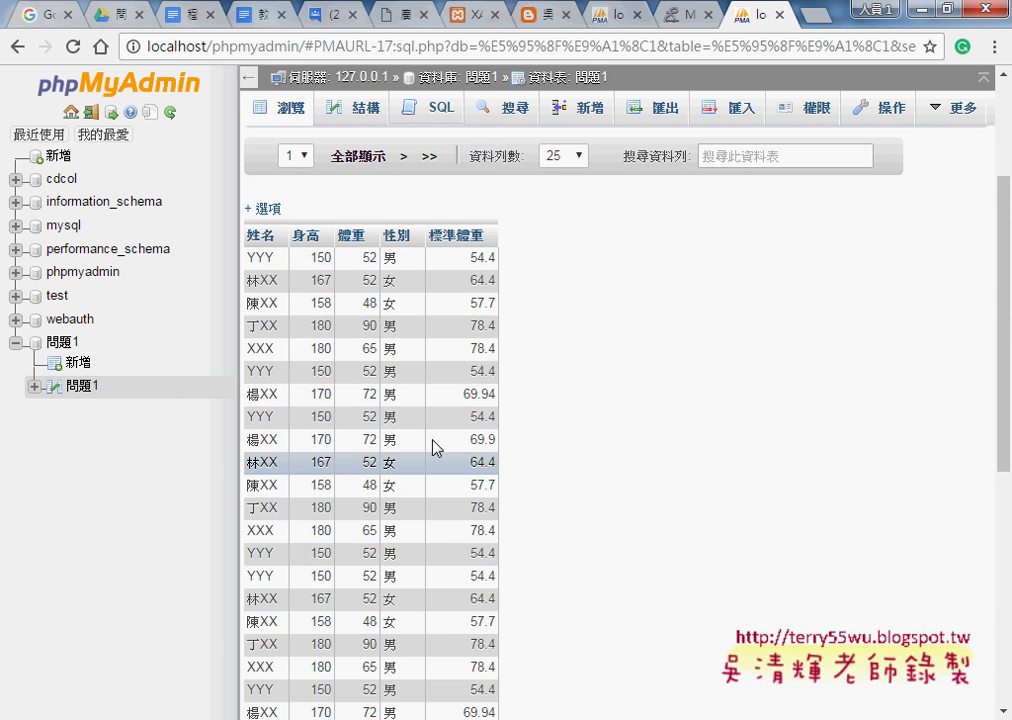
{"action": "scroll", "coordinate": [432, 447], "scroll_direction": "down", "scroll_amount": 2}
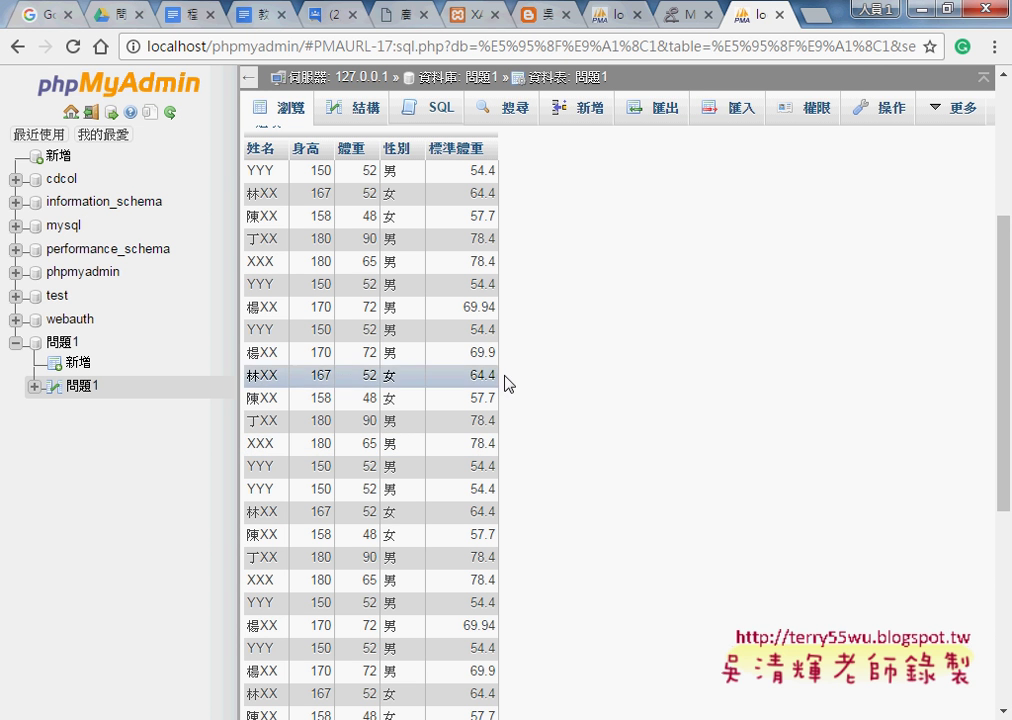
{"action": "scroll", "coordinate": [631, 372], "scroll_direction": "up", "scroll_amount": 5}
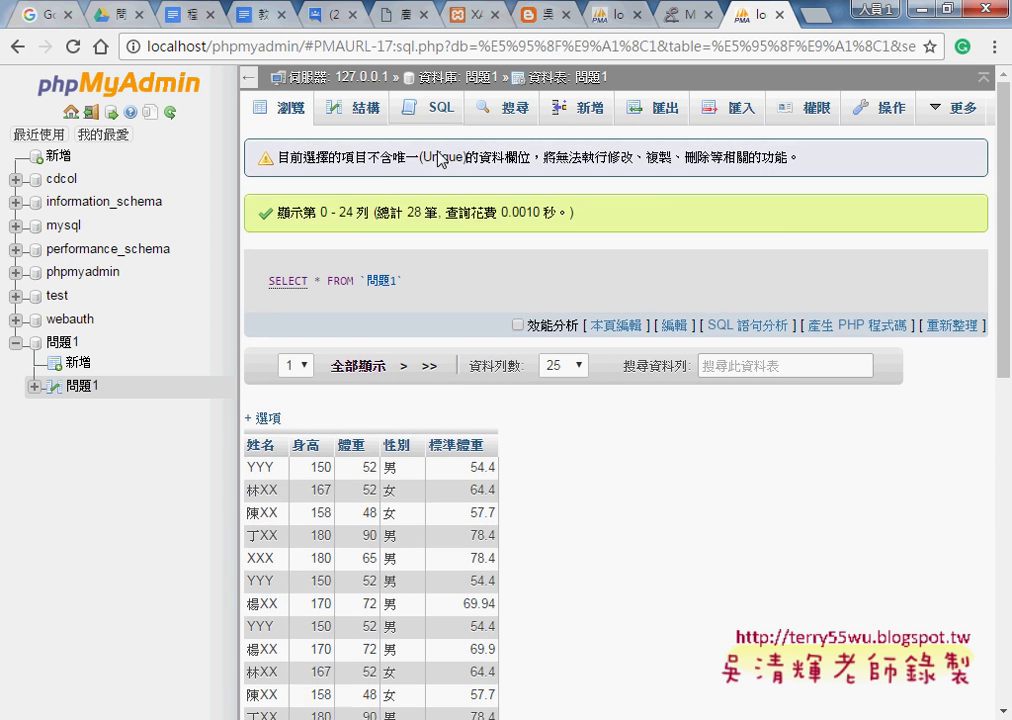
{"action": "left_click", "coordinate": [441, 112]}
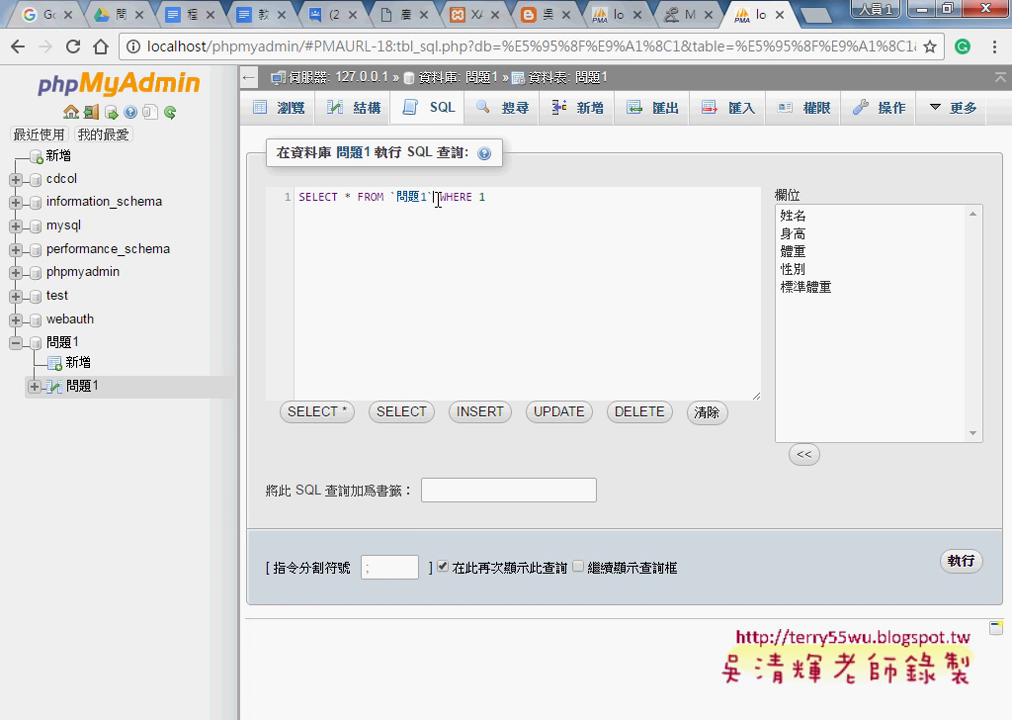
Remove ' WHERE 1' and run SELECT * FROM `問題1` to list every row.
{"action": "left_click_drag", "start_coordinate": [434, 197], "coordinate": [557, 202]}
{"action": "key", "text": "BackSpace"}
{"action": "left_click", "coordinate": [963, 564]}
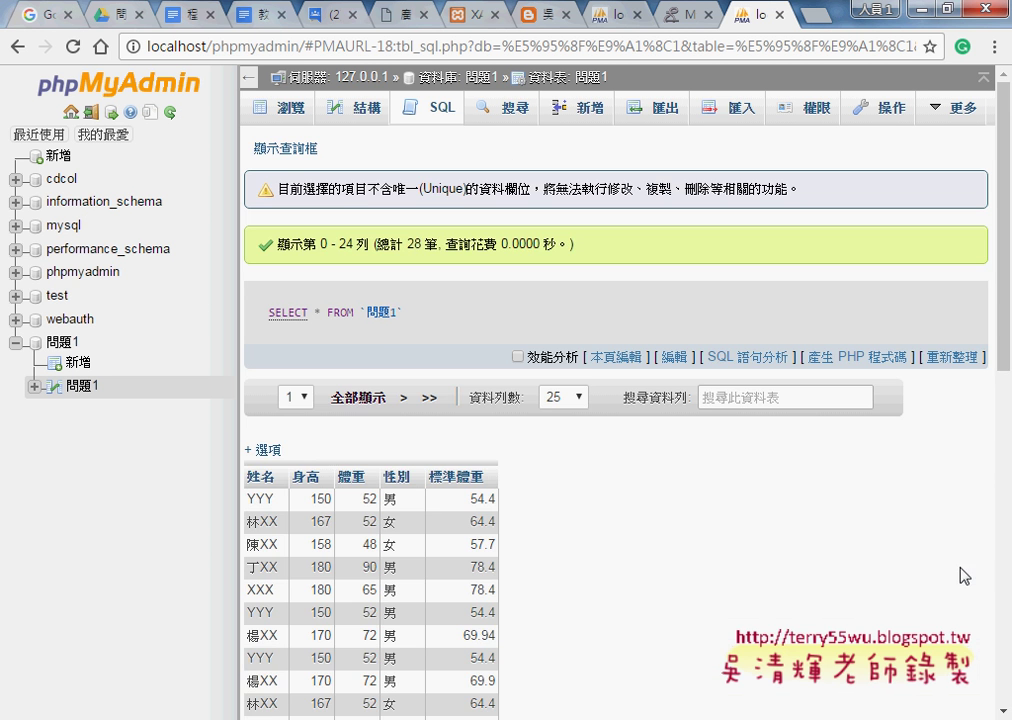
{"action": "scroll", "coordinate": [598, 539], "scroll_direction": "down", "scroll_amount": 4}
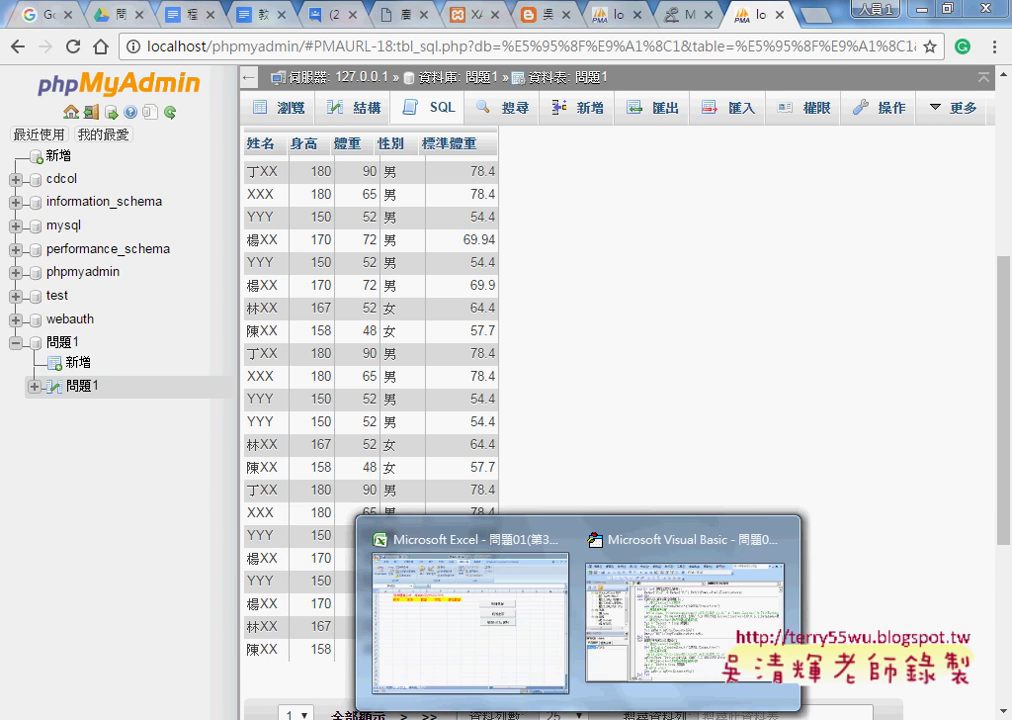
Copy the entire body of the 利用ADO新增資料 procedure.
{"action": "left_click", "coordinate": [607, 431]}
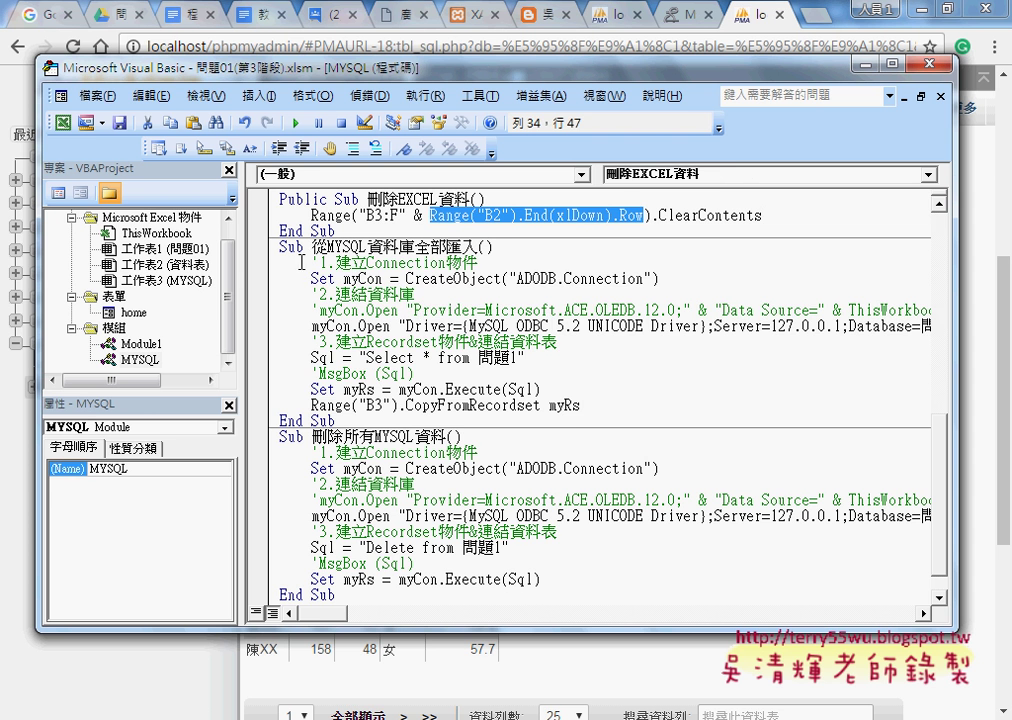
{"action": "mouse_move", "coordinate": [306, 262]}
{"action": "left_mouse_down"}
{"action": "mouse_move", "coordinate": [517, 389]}
{"action": "mouse_move", "coordinate": [593, 405]}
{"action": "left_mouse_up"}
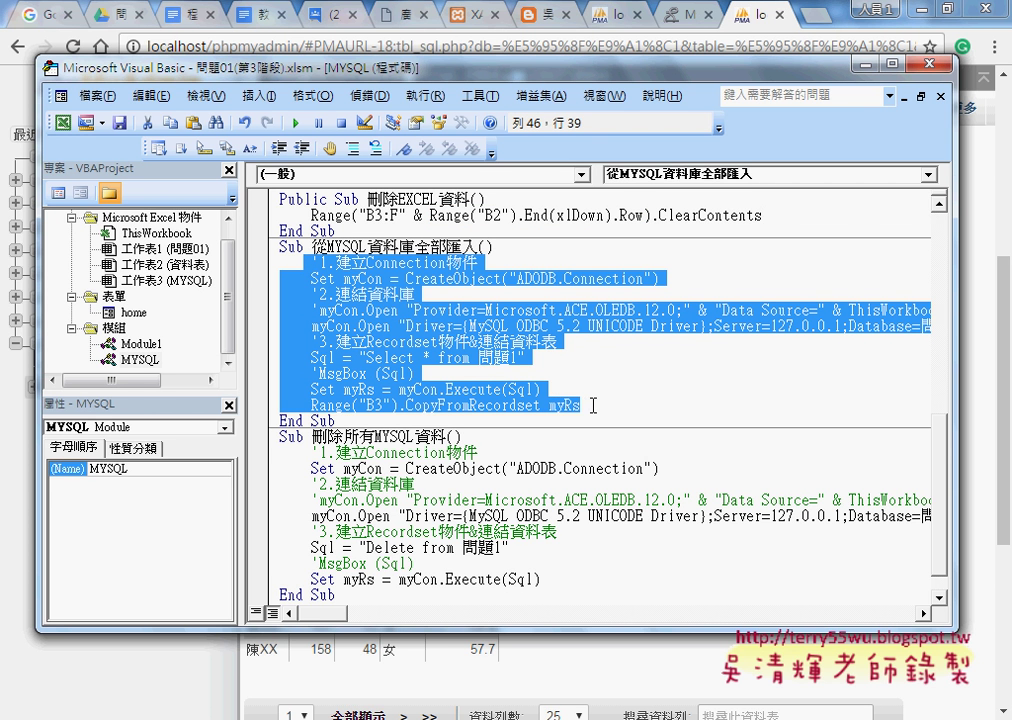
{"action": "scroll", "coordinate": [593, 405], "scroll_direction": "up", "scroll_amount": 2}
{"action": "scroll", "coordinate": [593, 405], "scroll_direction": "up", "scroll_amount": 3}
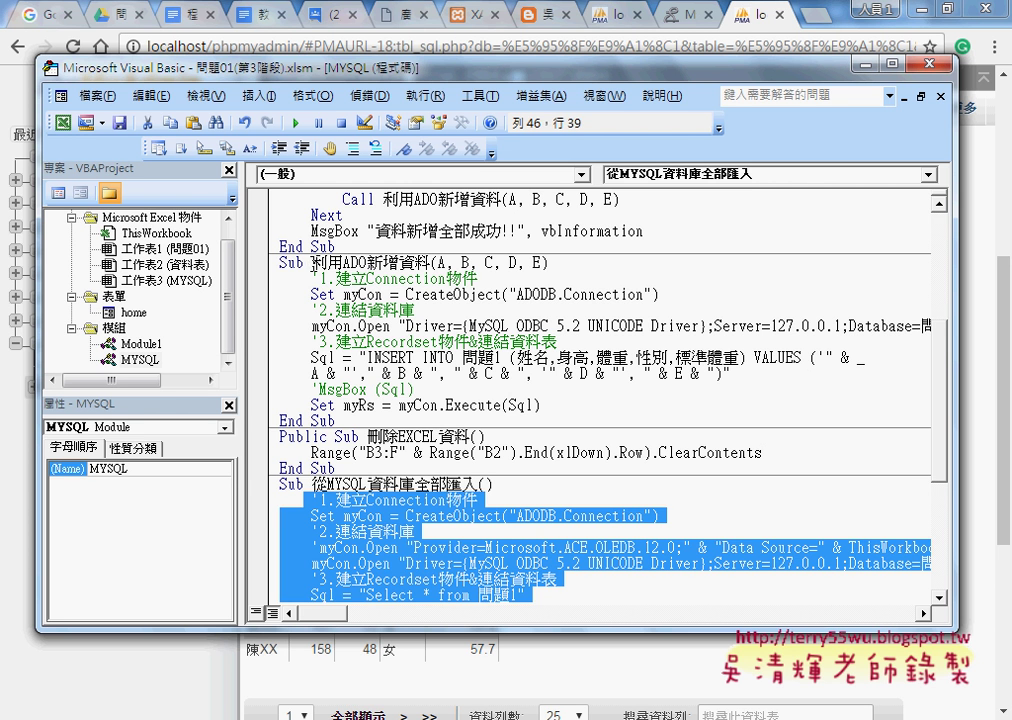
{"action": "left_click_drag", "start_coordinate": [311, 262], "coordinate": [418, 262]}
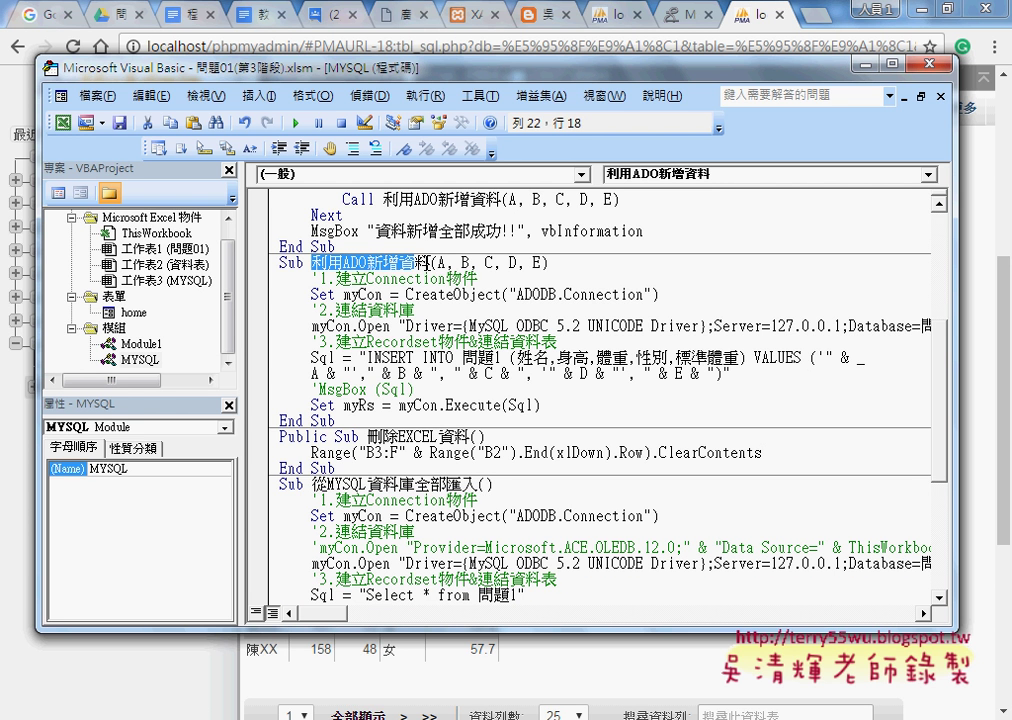
{"action": "left_click_drag", "start_coordinate": [541, 405], "coordinate": [279, 278]}
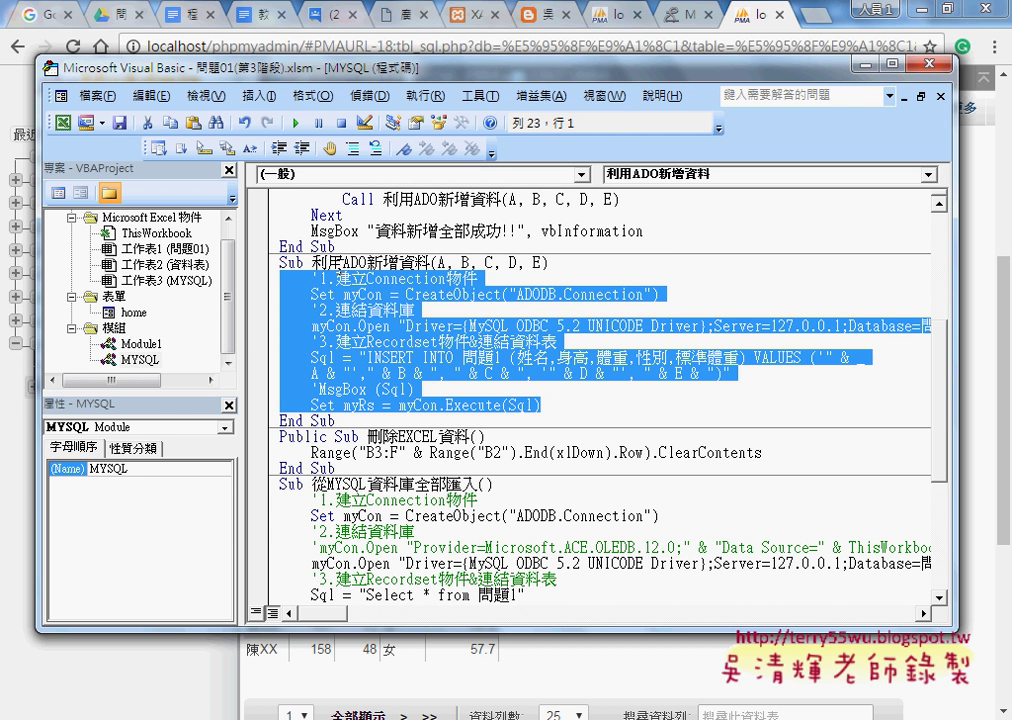
{"action": "scroll", "coordinate": [352, 358], "scroll_direction": "down", "scroll_amount": 2}
{"action": "scroll", "coordinate": [352, 358], "scroll_direction": "down", "scroll_amount": 1}
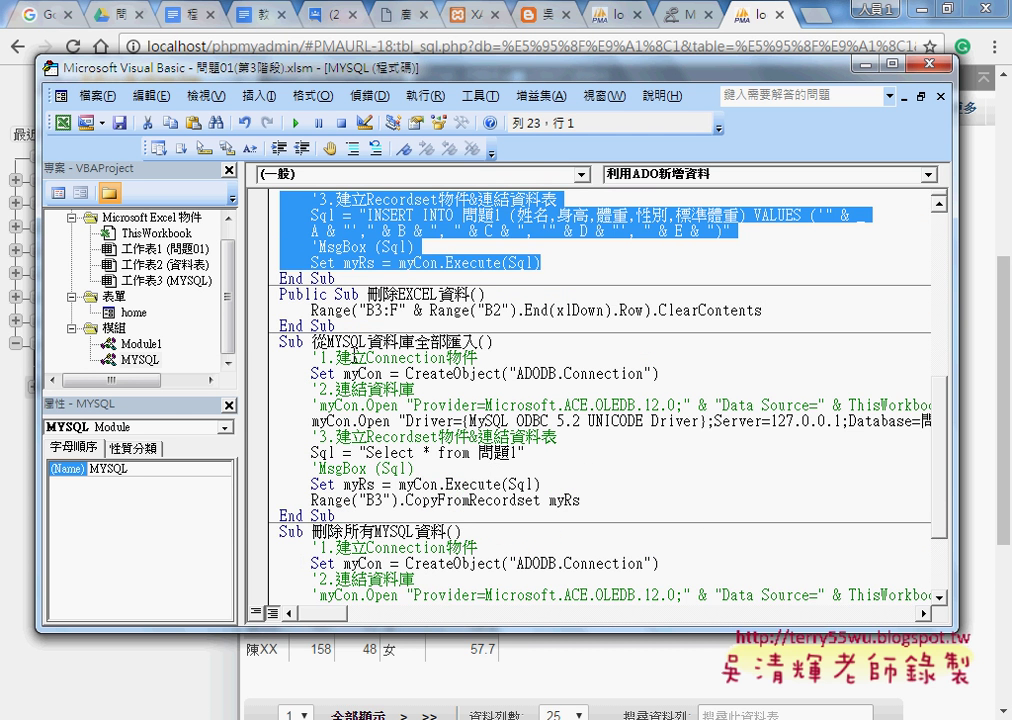
{"action": "scroll", "coordinate": [460, 395], "scroll_direction": "up", "scroll_amount": 1}
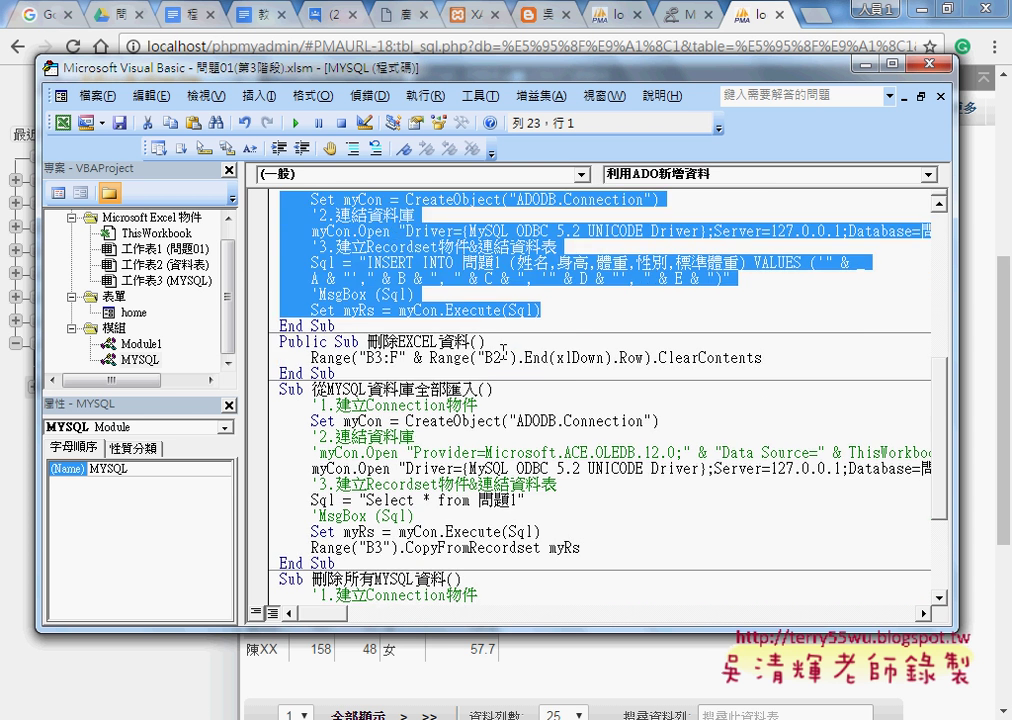
{"action": "scroll", "coordinate": [415, 297], "scroll_direction": "up", "scroll_amount": 1}
{"action": "right_click", "coordinate": [415, 297]}
{"action": "left_click", "coordinate": [443, 322]}
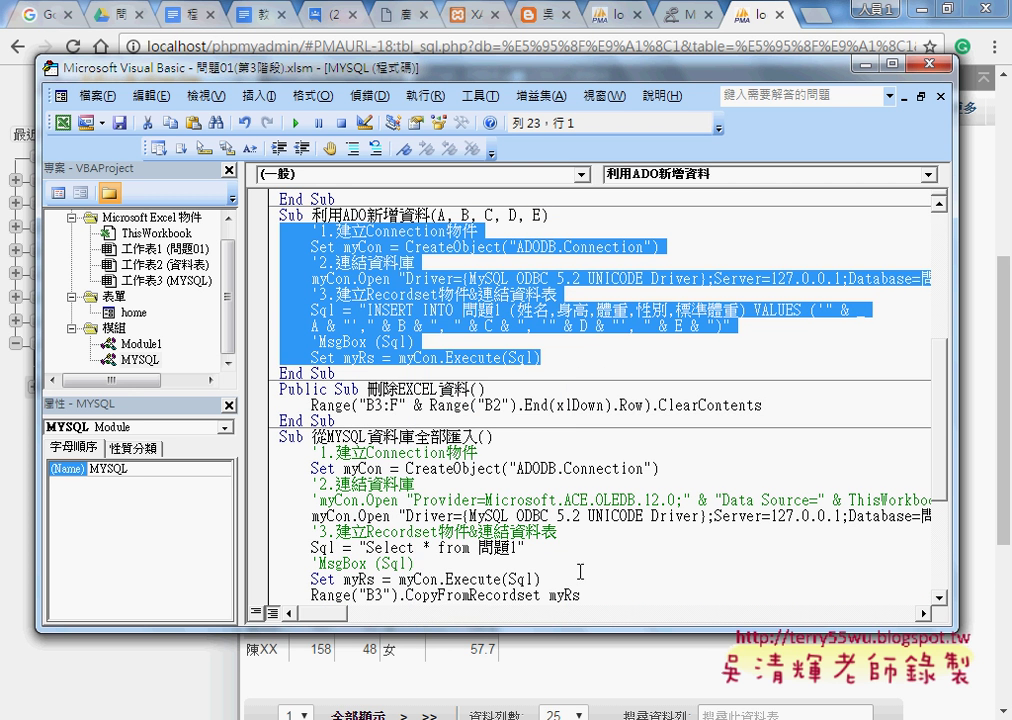
Delete the old body of the 從MYSQL資料庫全部匯入 procedure.
{"action": "left_click", "coordinate": [577, 595]}
{"action": "left_click_drag", "start_coordinate": [577, 595], "coordinate": [262, 455]}
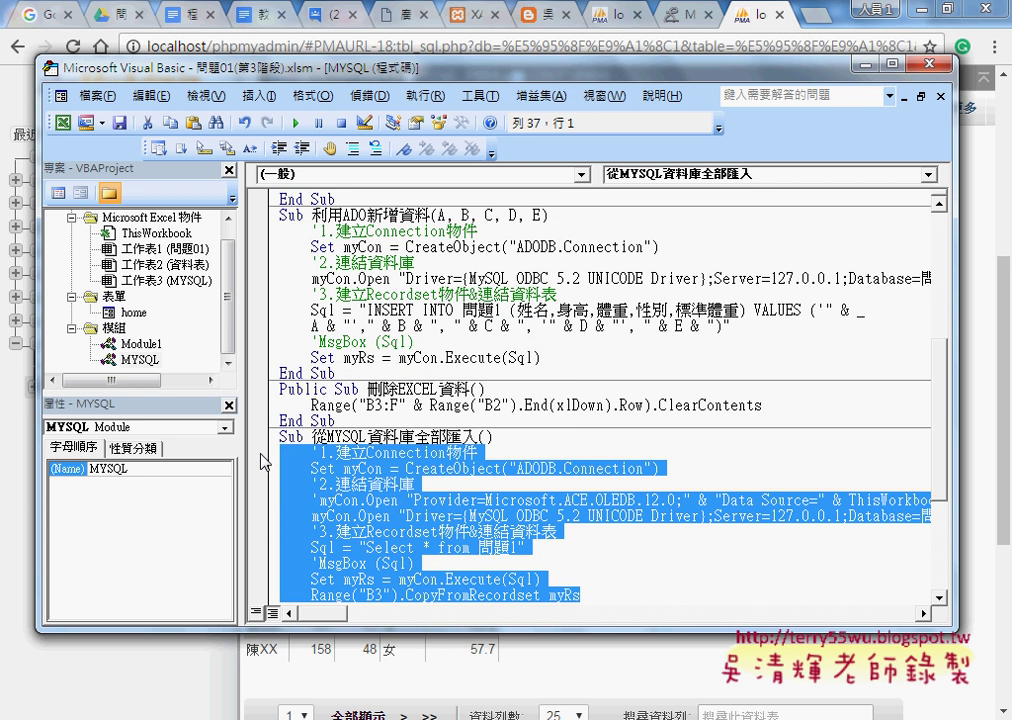
{"action": "key", "text": "Delete"}
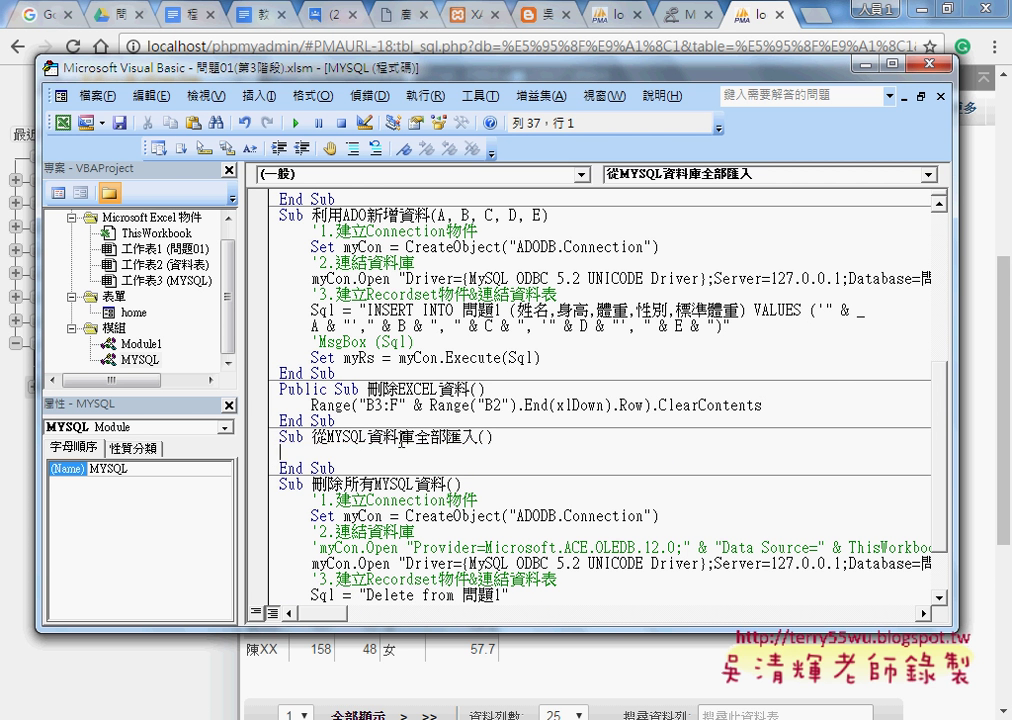
Paste the copied ADO connection code into the empty 從MYSQL資料庫全部匯入 sub.
{"action": "left_click_drag", "start_coordinate": [477, 437], "coordinate": [317, 441]}
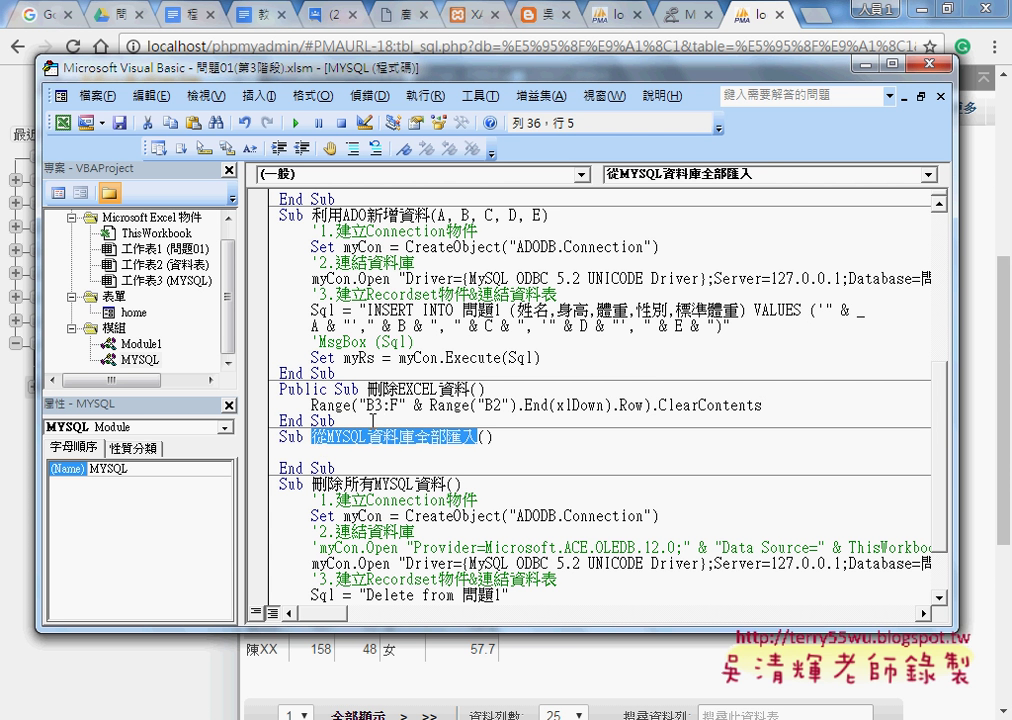
{"action": "scroll", "coordinate": [243, 228], "scroll_direction": "up", "scroll_amount": 1}
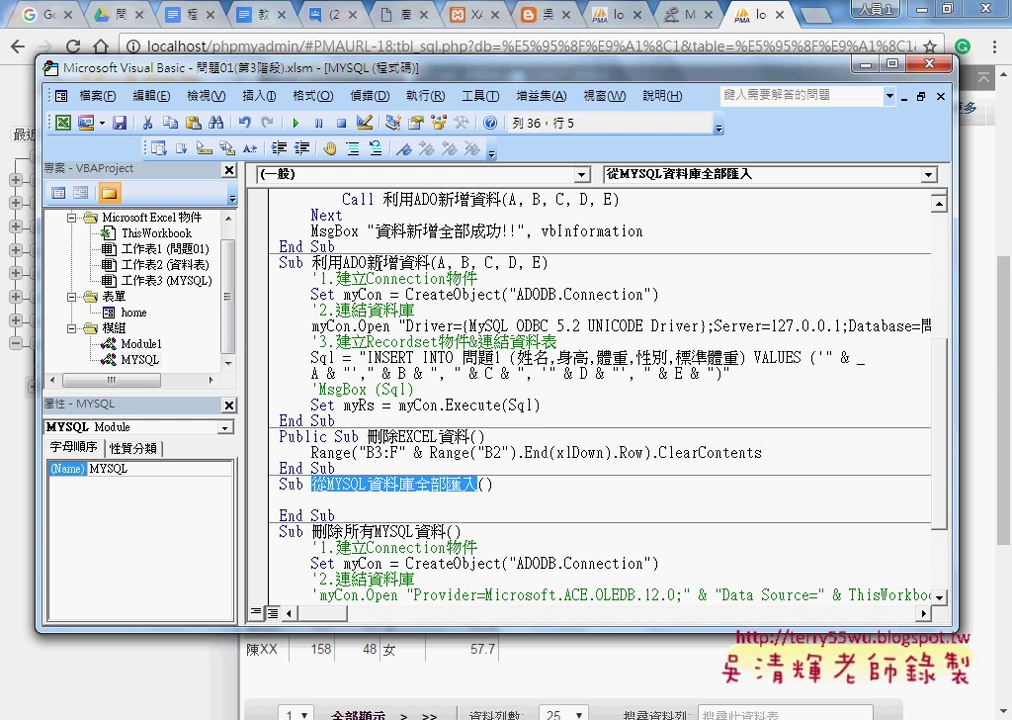
{"action": "mouse_move", "coordinate": [543, 405]}
{"action": "left_mouse_down"}
{"action": "mouse_move", "coordinate": [355, 374]}
{"action": "mouse_move", "coordinate": [268, 292]}
{"action": "left_mouse_up"}
{"action": "key", "text": "ctrl+c"}
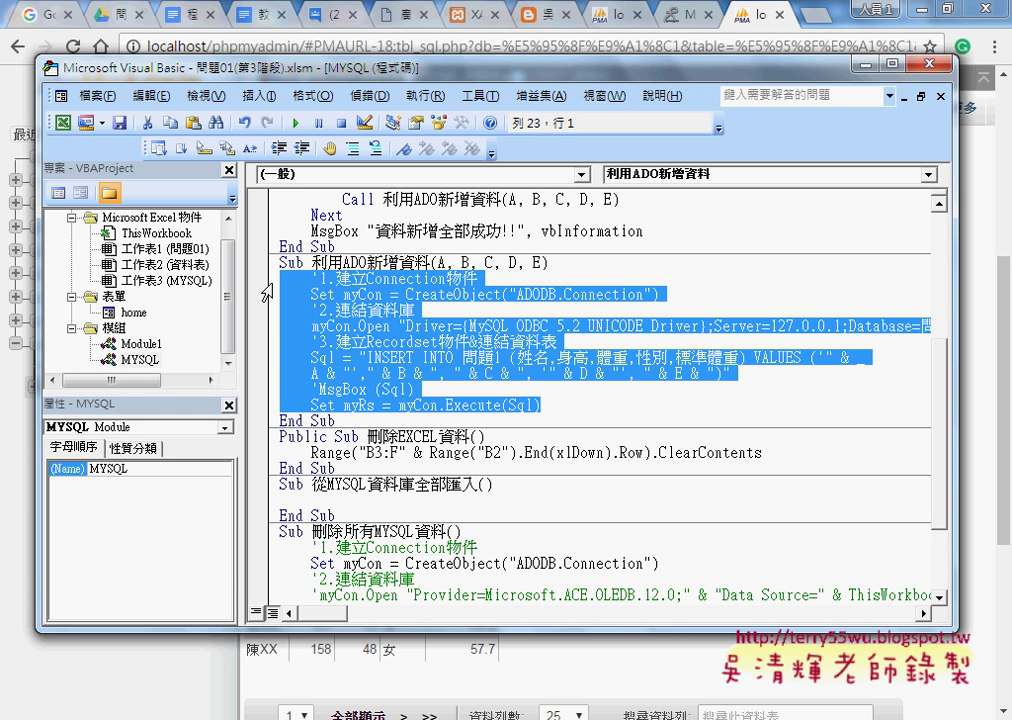
{"action": "left_click", "coordinate": [295, 500]}
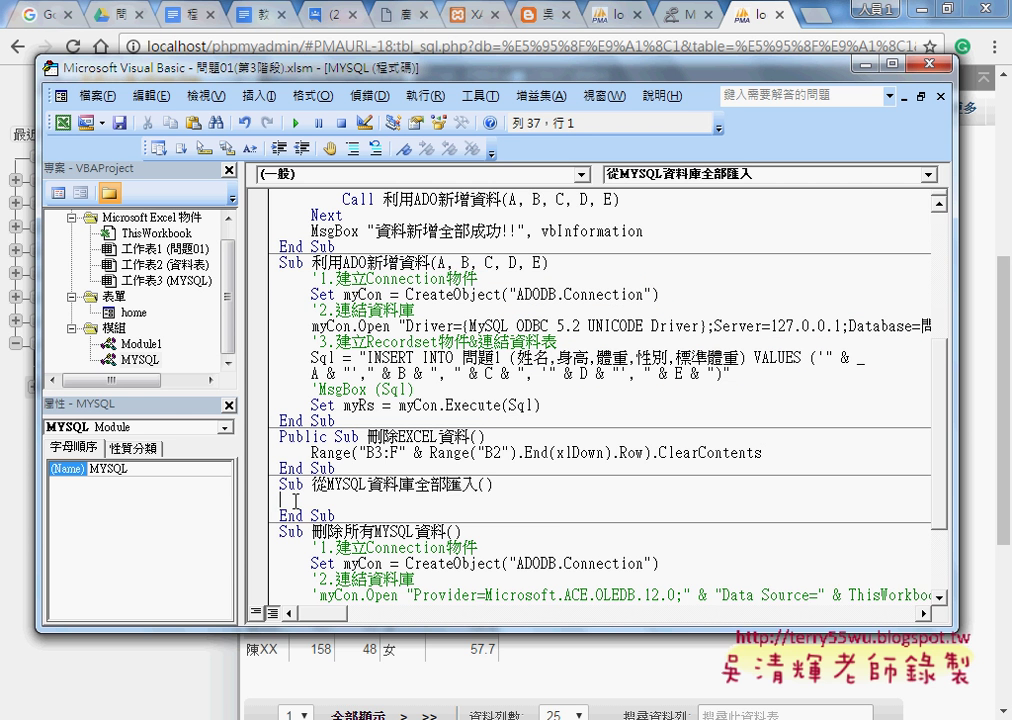
{"action": "key", "text": "ctrl+v"}
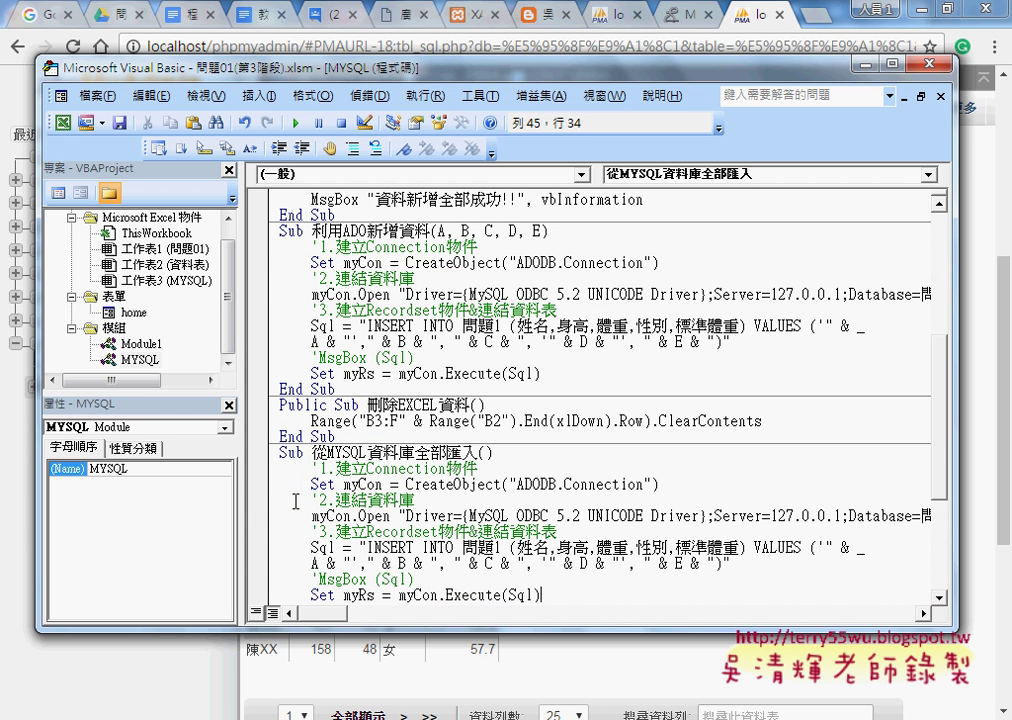
{"action": "scroll", "coordinate": [289, 380], "scroll_direction": "down", "scroll_amount": 1}
{"action": "scroll", "coordinate": [289, 326], "scroll_direction": "down", "scroll_amount": 2}
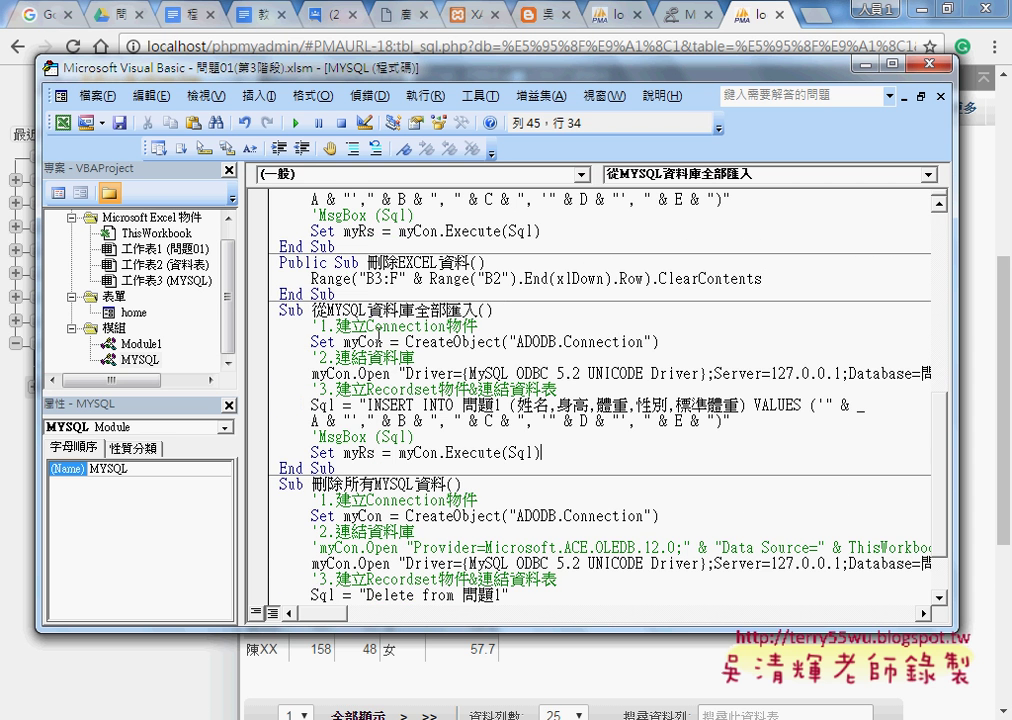
Go over the Set myCon and myCon.Open lines and select the old INSERT INTO string.
{"action": "double_click", "coordinate": [350, 311]}
{"action": "left_click_drag", "start_coordinate": [311, 342], "coordinate": [671, 343]}
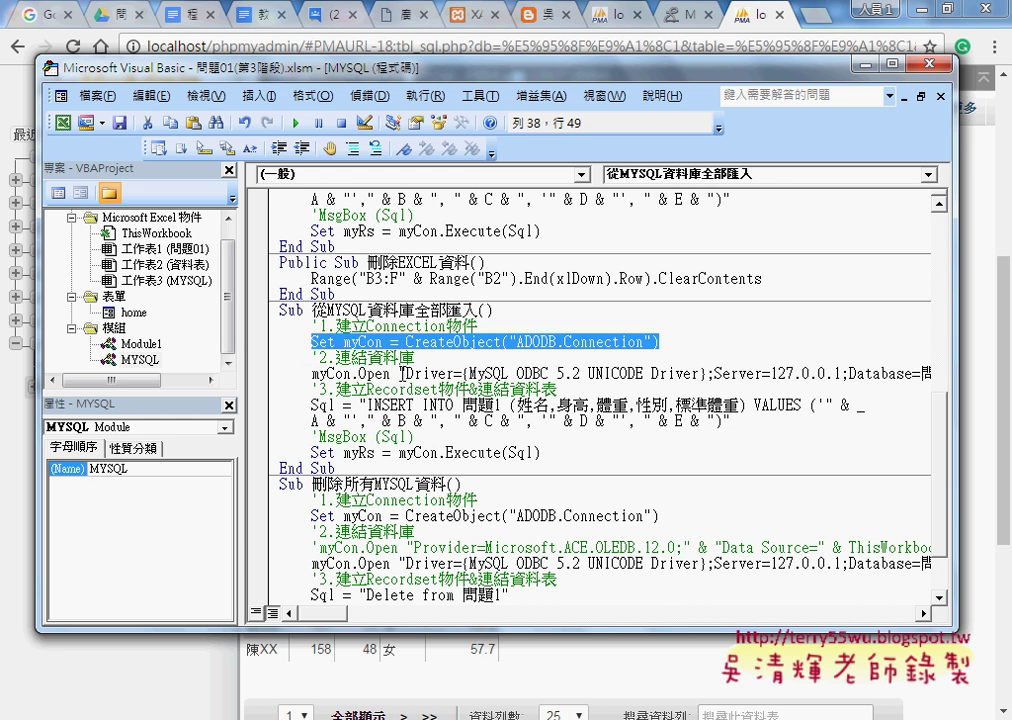
{"action": "mouse_move", "coordinate": [311, 373]}
{"action": "left_mouse_down"}
{"action": "mouse_move", "coordinate": [513, 389]}
{"action": "mouse_move", "coordinate": [634, 375]}
{"action": "left_mouse_up"}
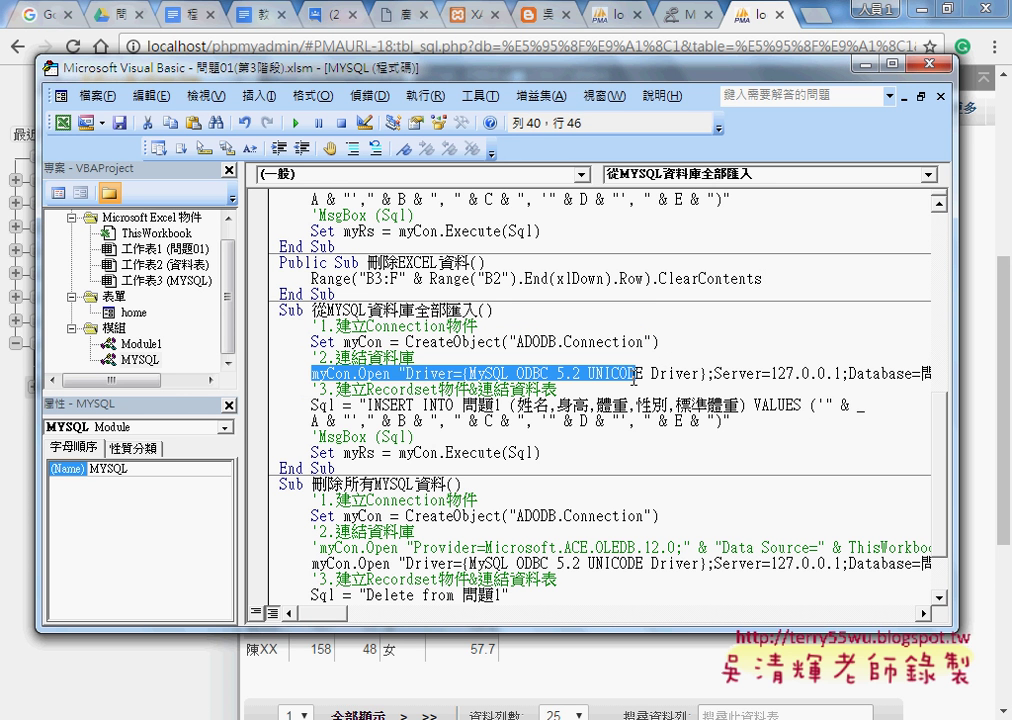
{"action": "left_click", "coordinate": [322, 405]}
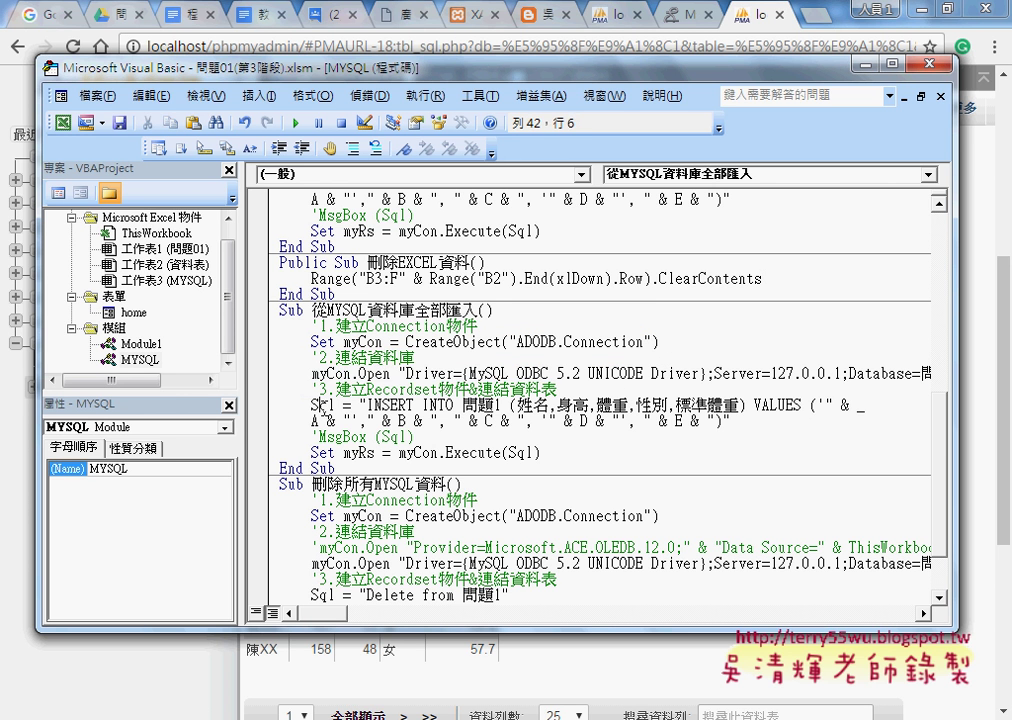
{"action": "left_click_drag", "start_coordinate": [367, 405], "coordinate": [728, 423]}
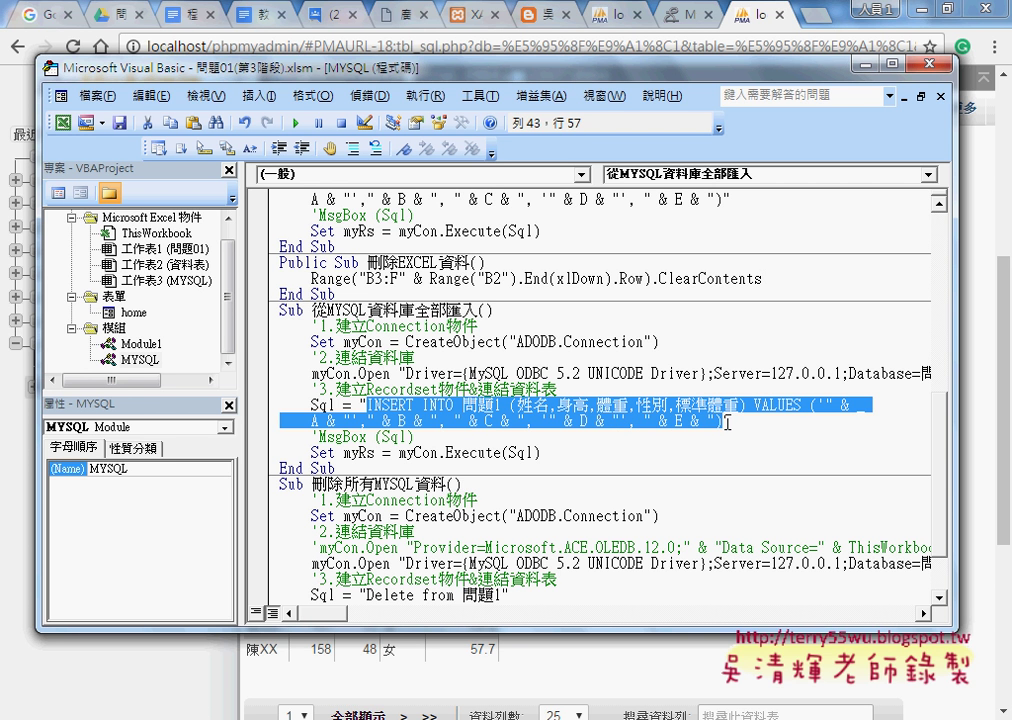
Replace the INSERT query with "select * from 問題1" and highlight the Sql argument of Execute.
{"action": "key", "text": "Delete"}
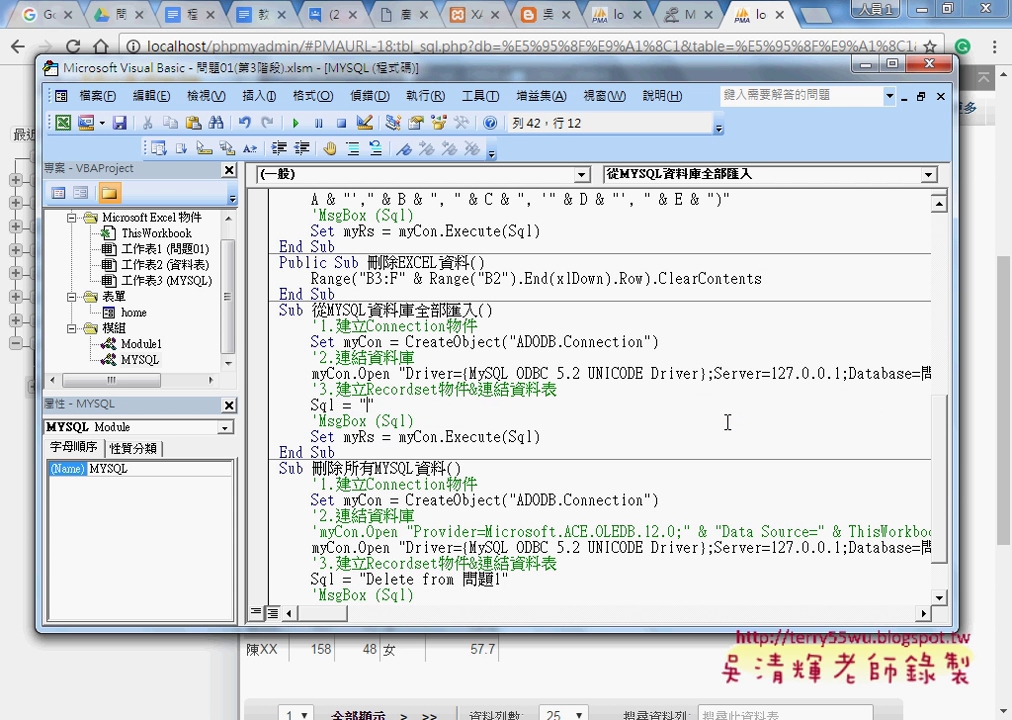
{"action": "type", "text": "sel"}
{"action": "type", "text": "ect "}
{"action": "type", "text": "* "}
{"action": "type", "text": "from "}
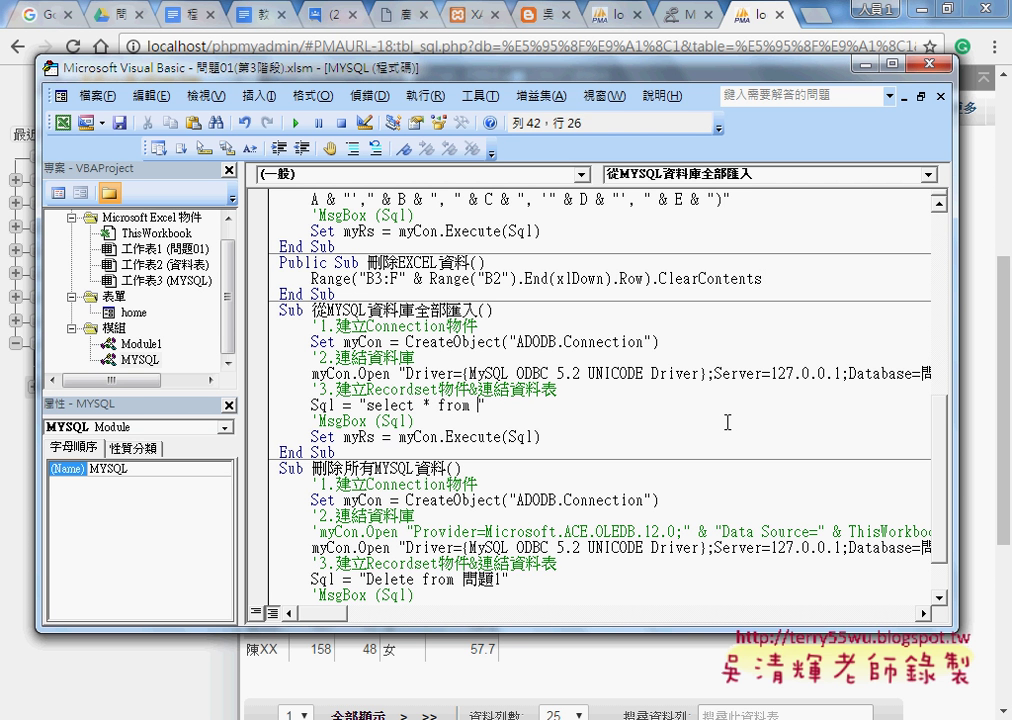
{"action": "type", "text": "jp"}
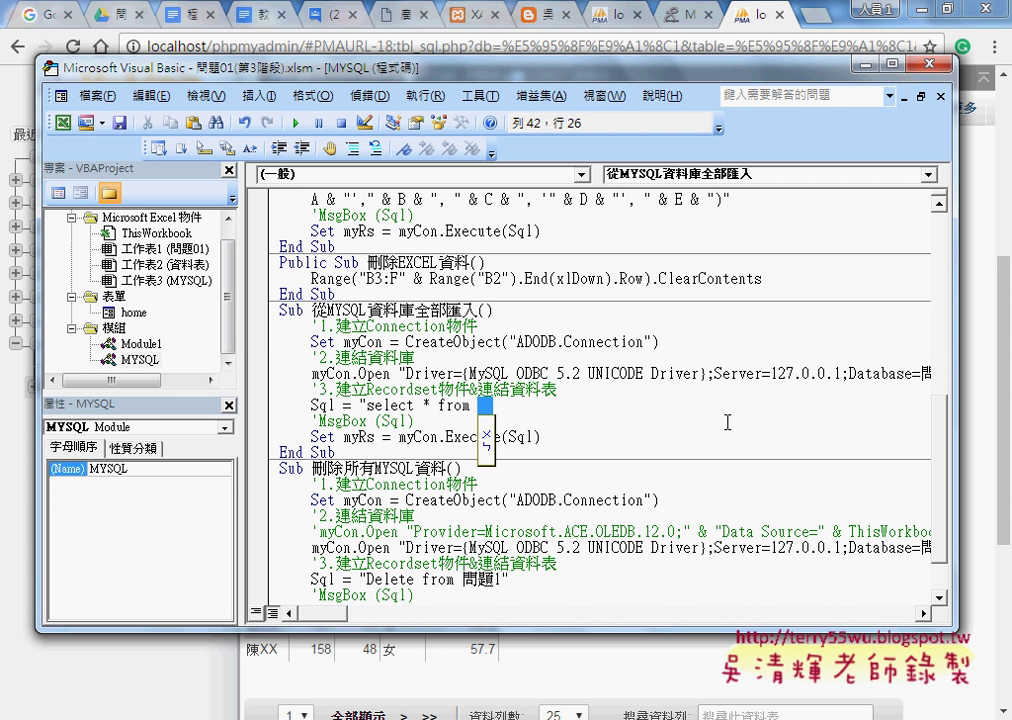
{"action": "type", "text": "4wu6"}
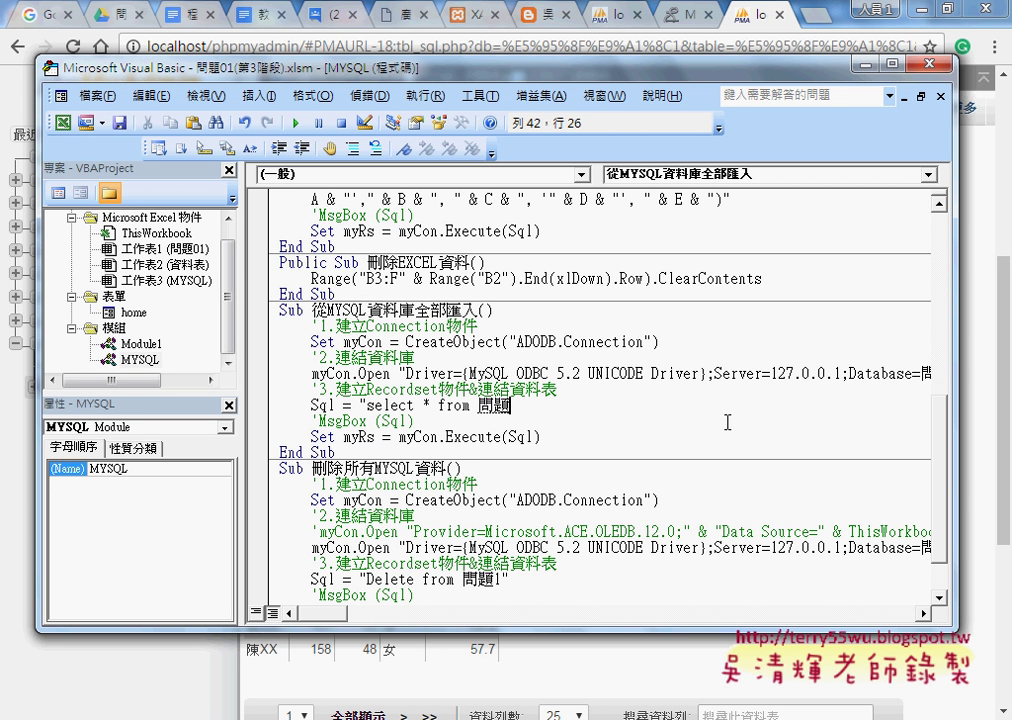
{"action": "type", "text": "1"}
{"action": "left_click", "coordinate": [534, 437]}
{"action": "left_click_drag", "start_coordinate": [534, 437], "coordinate": [509, 438]}
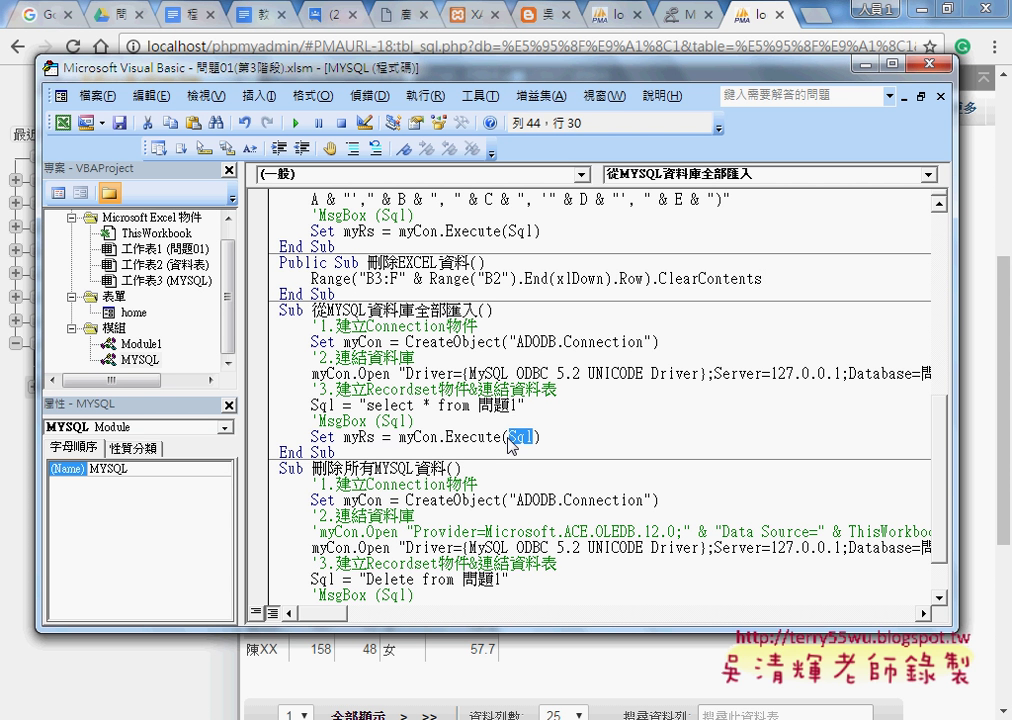
{"action": "mouse_move", "coordinate": [508, 438]}
{"action": "left_mouse_down"}
{"action": "mouse_move", "coordinate": [373, 438]}
{"action": "mouse_move", "coordinate": [376, 446]}
{"action": "left_mouse_up"}
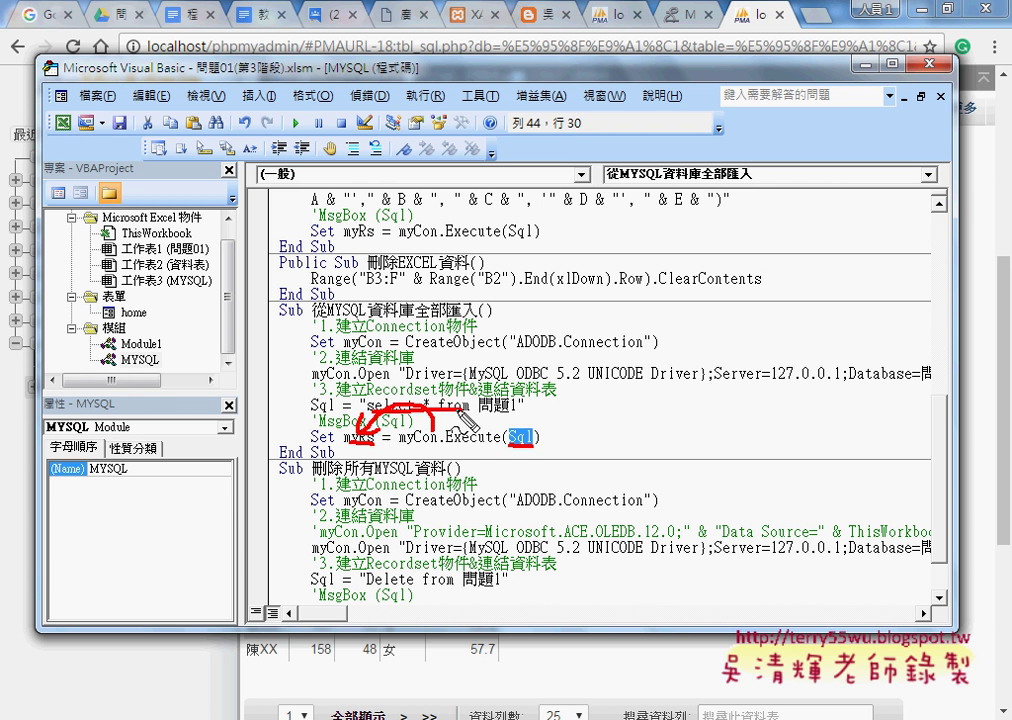
Add a blank line after the myRs Execute statement, with Excel visible behind the editor.
{"action": "mouse_move", "coordinate": [376, 446]}
{"action": "left_mouse_down"}
{"action": "mouse_move", "coordinate": [511, 420]}
{"action": "mouse_move", "coordinate": [515, 458]}
{"action": "mouse_move", "coordinate": [364, 458]}
{"action": "mouse_move", "coordinate": [375, 456]}
{"action": "left_mouse_up"}
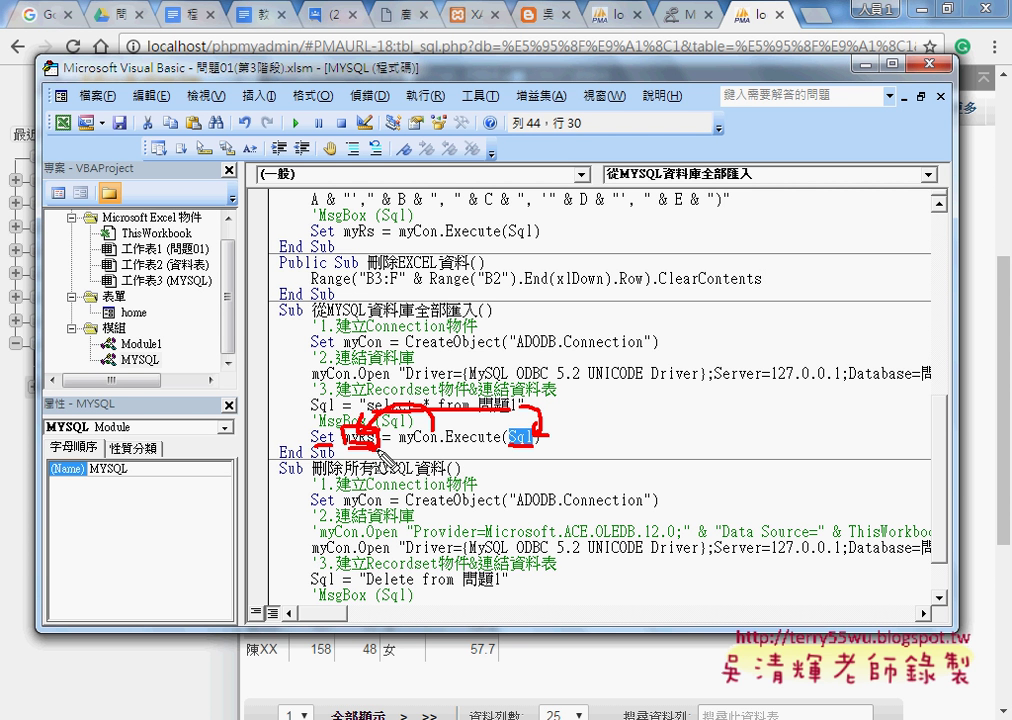
{"action": "left_click_drag", "start_coordinate": [378, 455], "coordinate": [379, 450]}
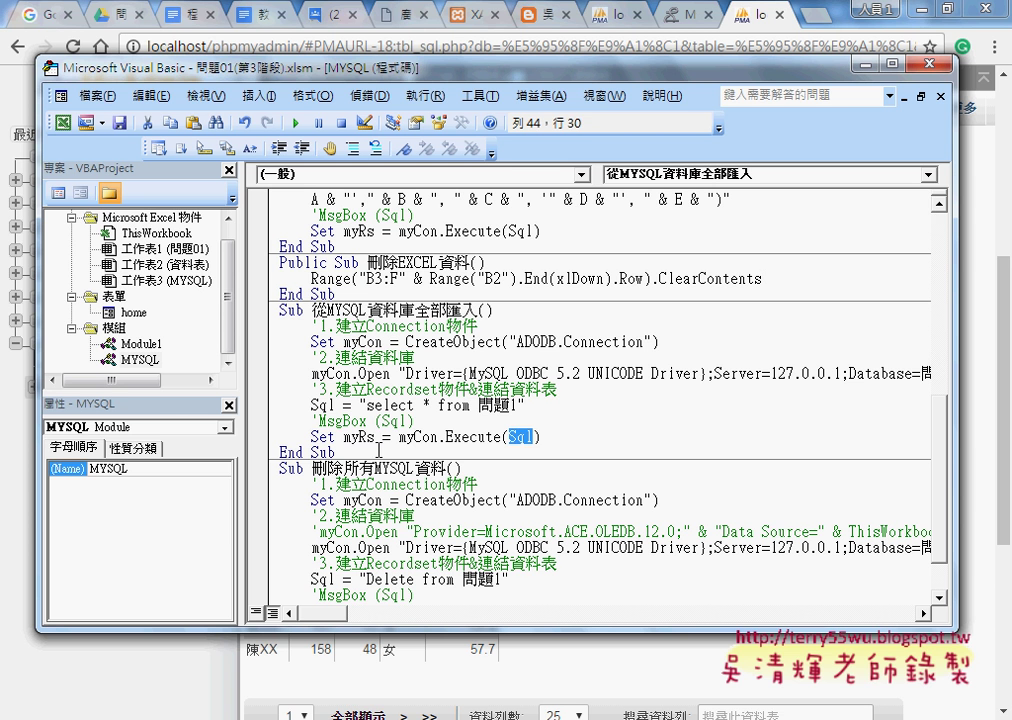
{"action": "double_click", "coordinate": [358, 437]}
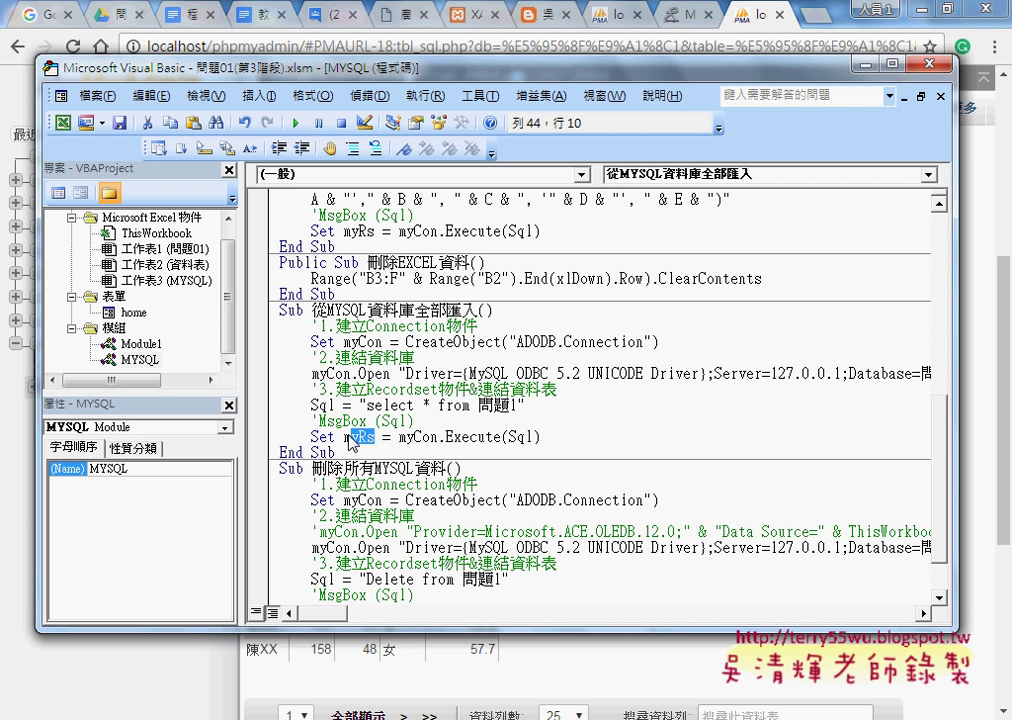
{"action": "left_click", "coordinate": [566, 440]}
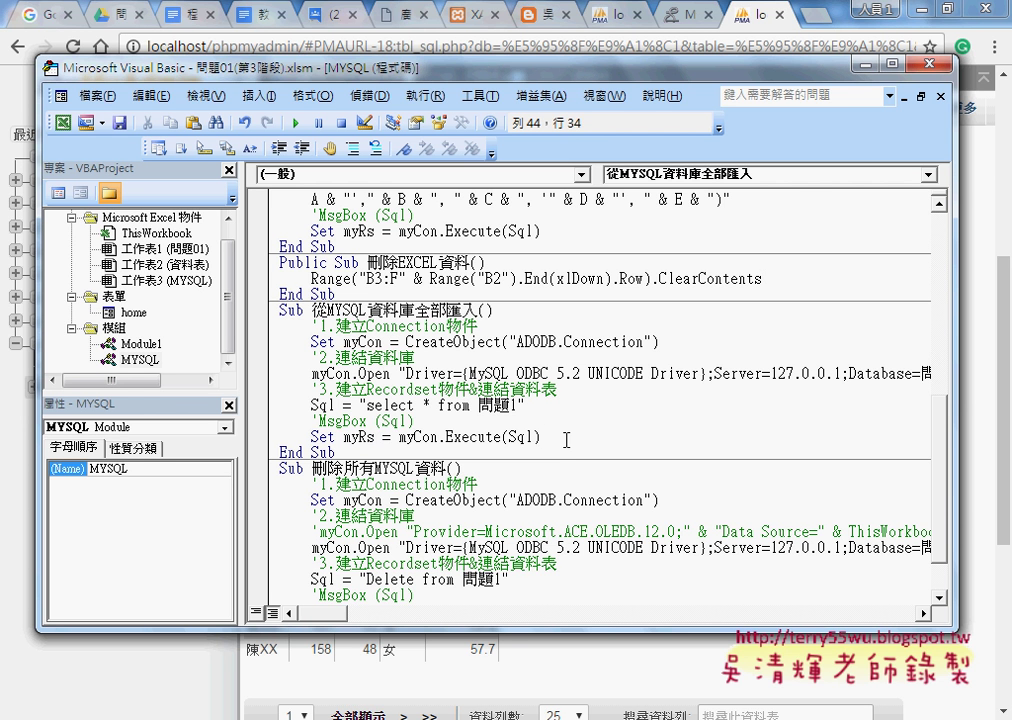
{"action": "key", "text": "Return"}
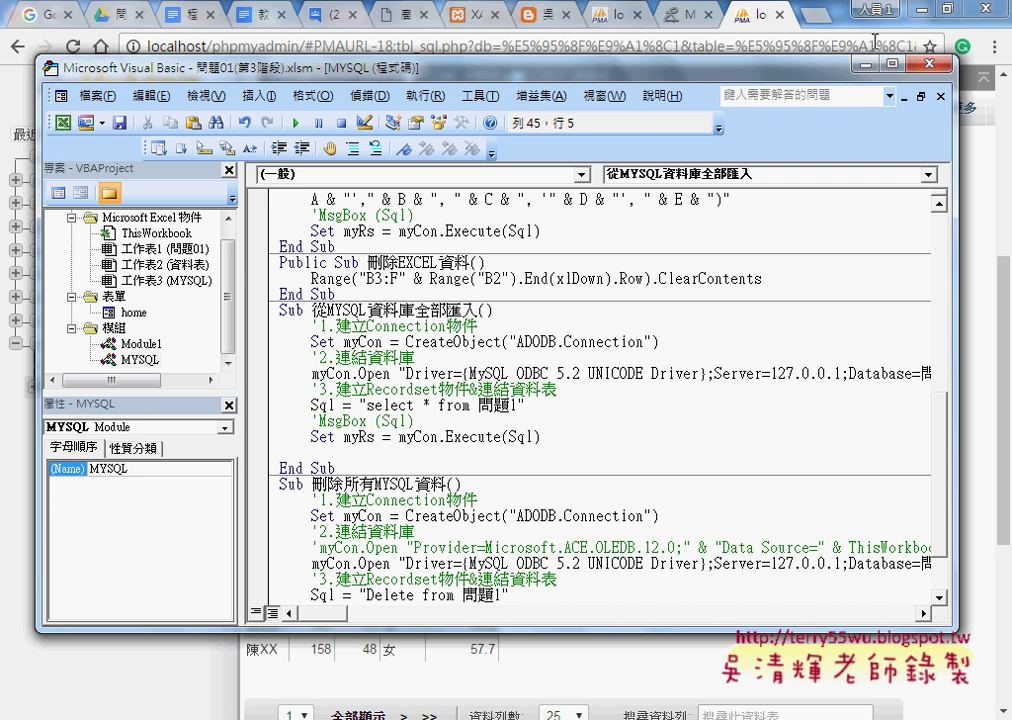
{"action": "left_click", "coordinate": [921, 8]}
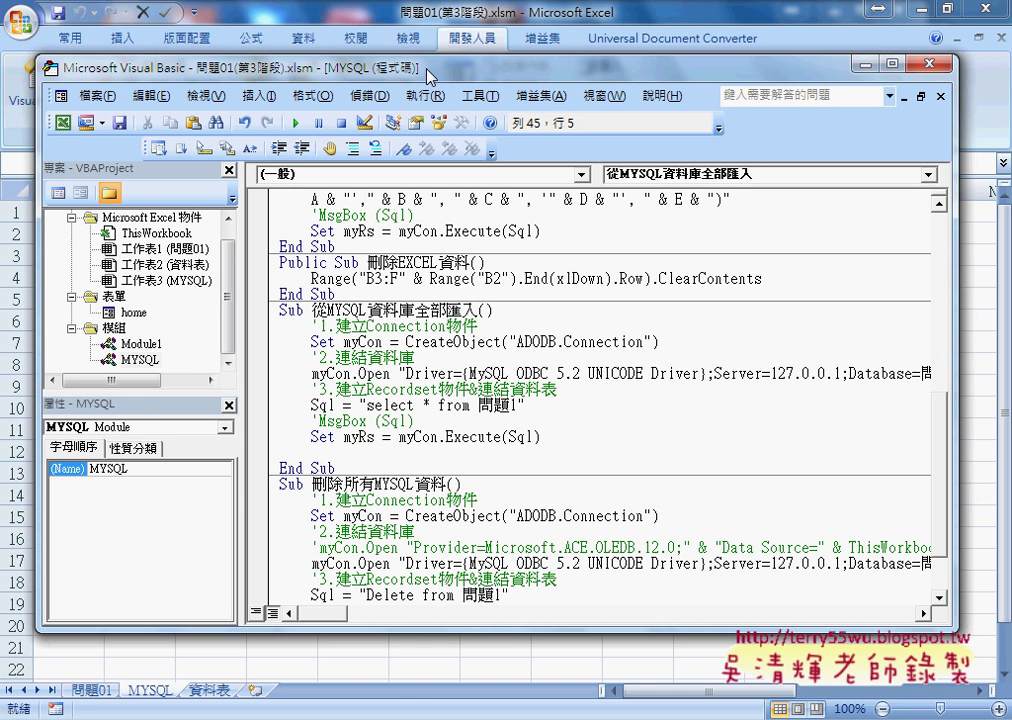
{"action": "left_click_drag", "start_coordinate": [442, 72], "coordinate": [649, 79]}
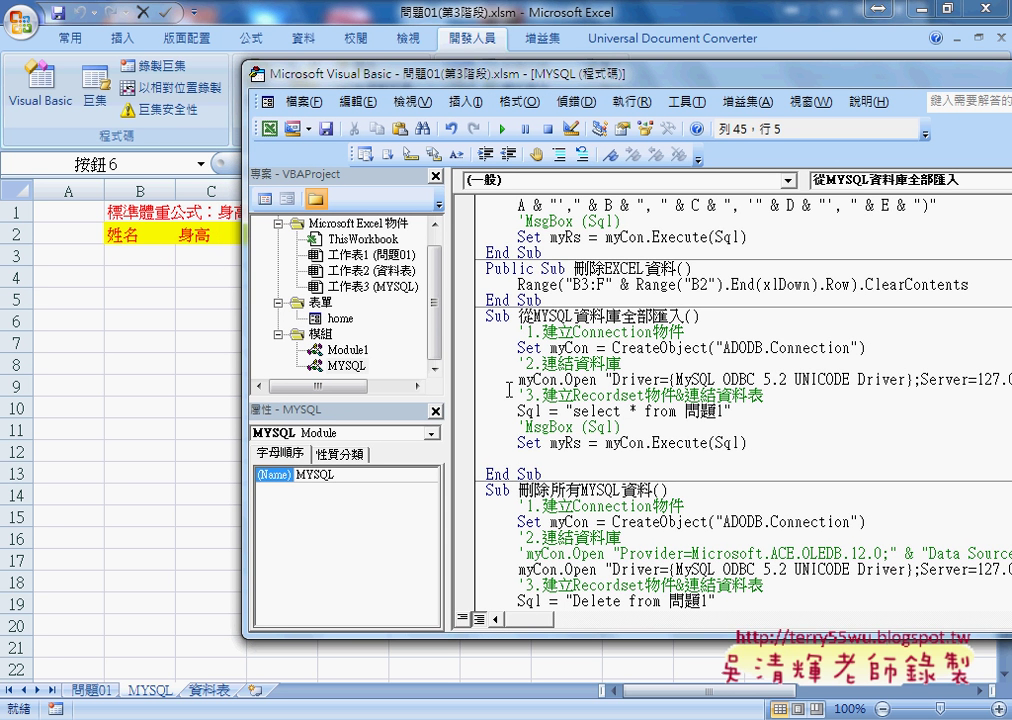
Write Range("B3").CopyFromRecordset myRs on the new line.
{"action": "type", "text": "ㄘ"}
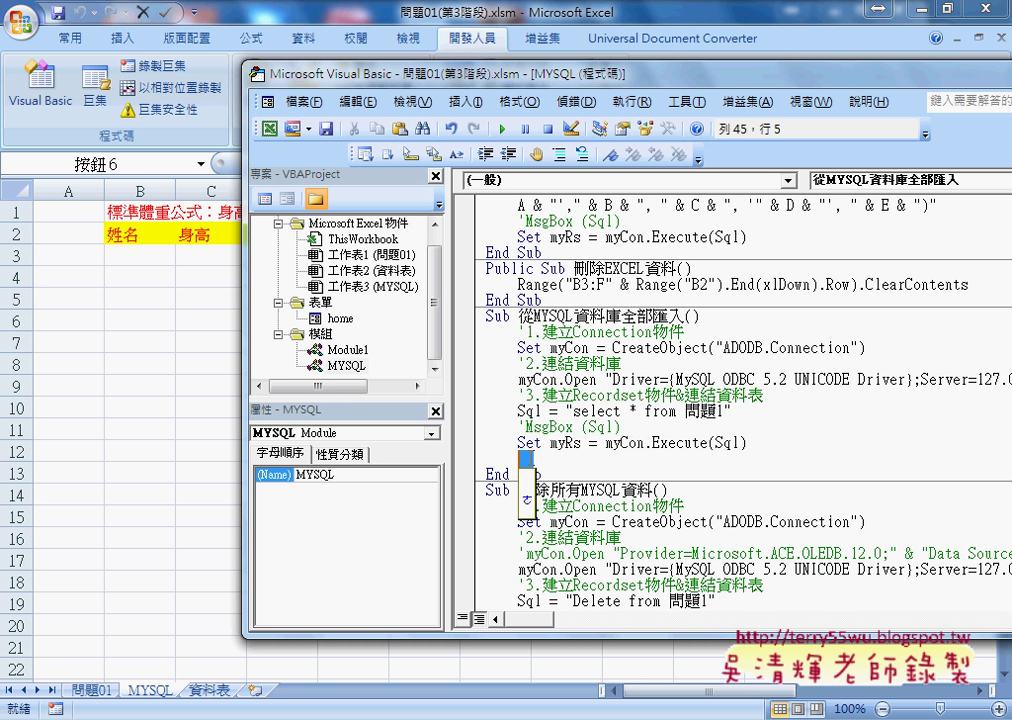
{"action": "key", "text": "Escape"}
{"action": "type", "text": "rs"}
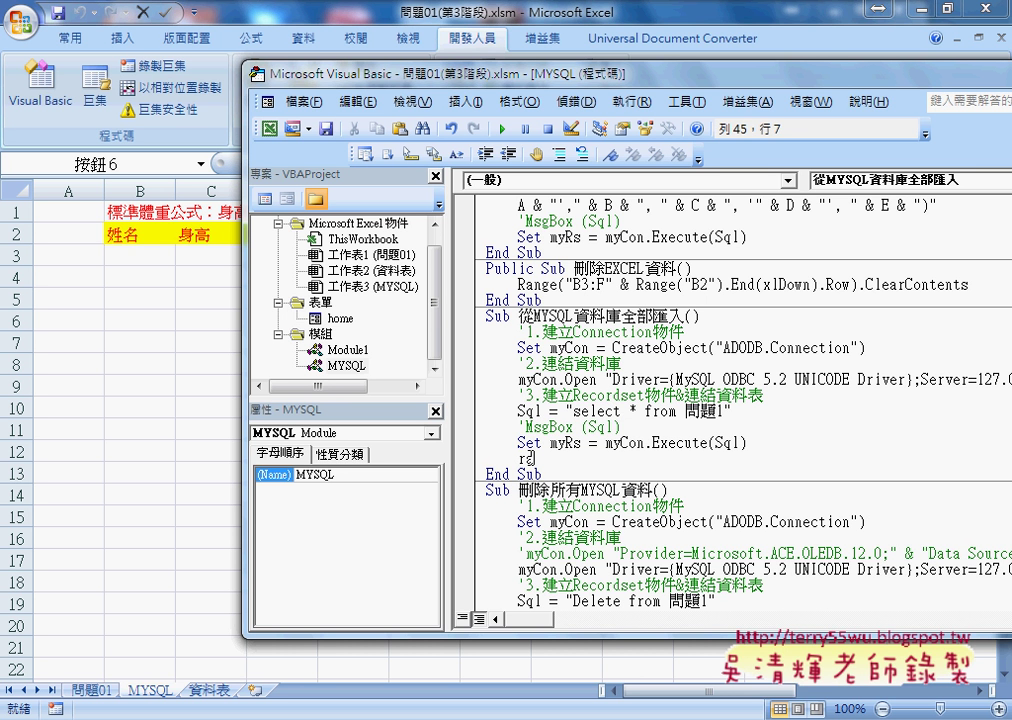
{"action": "type", "text": "nge"}
{"action": "type", "text": "(\""}
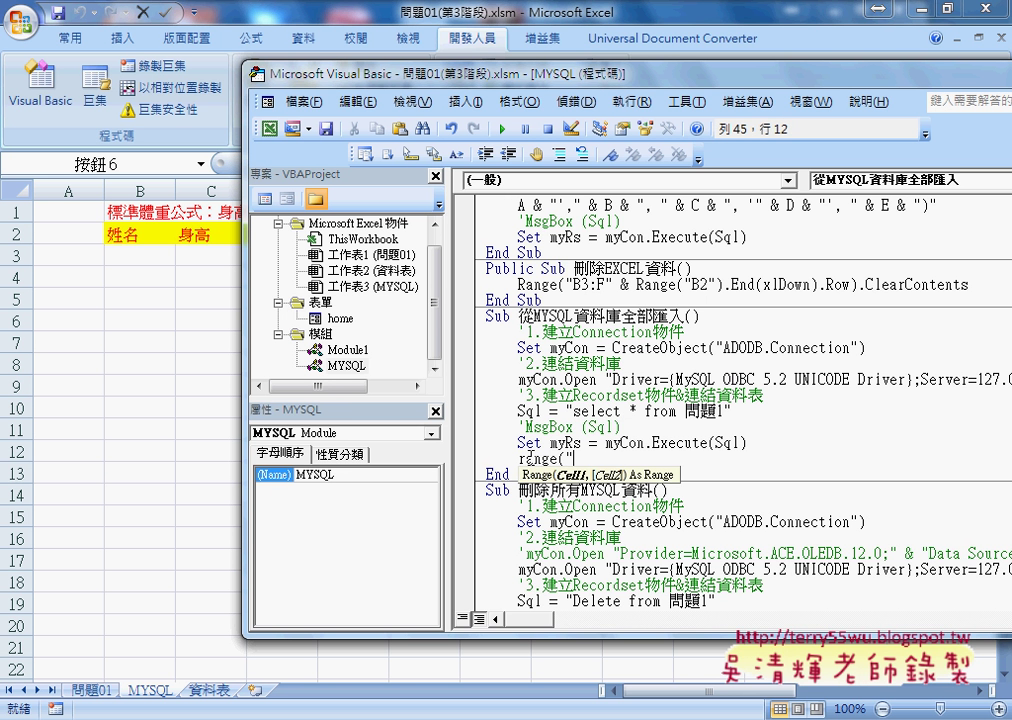
{"action": "type", "text": "B3"}
{"action": "type", "text": "\")"}
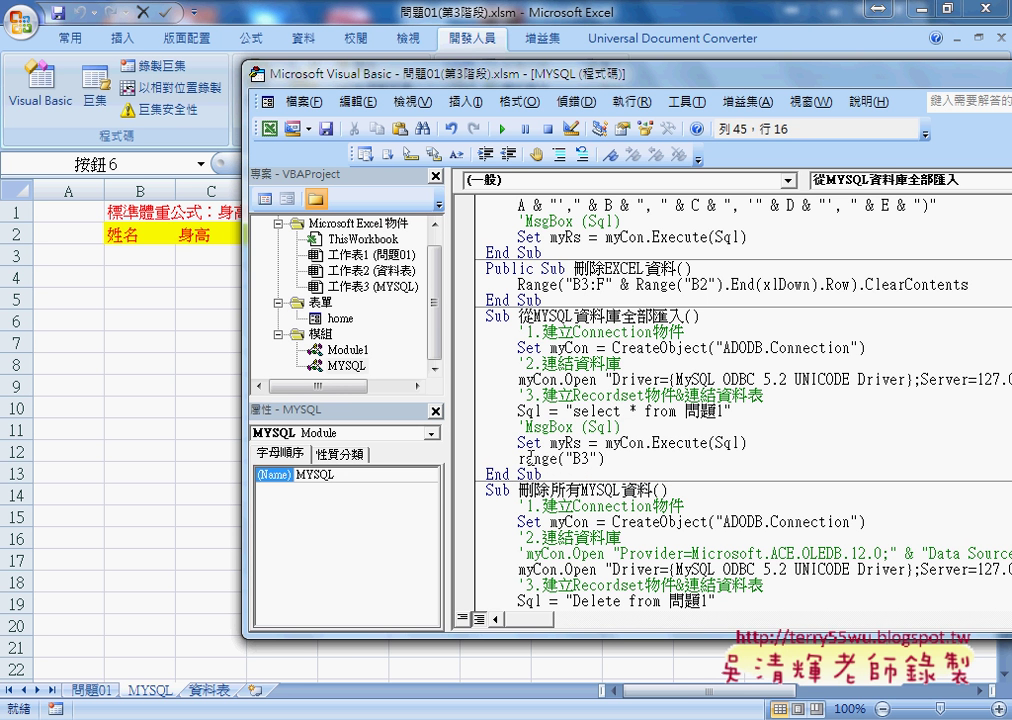
{"action": "type", "text": "."}
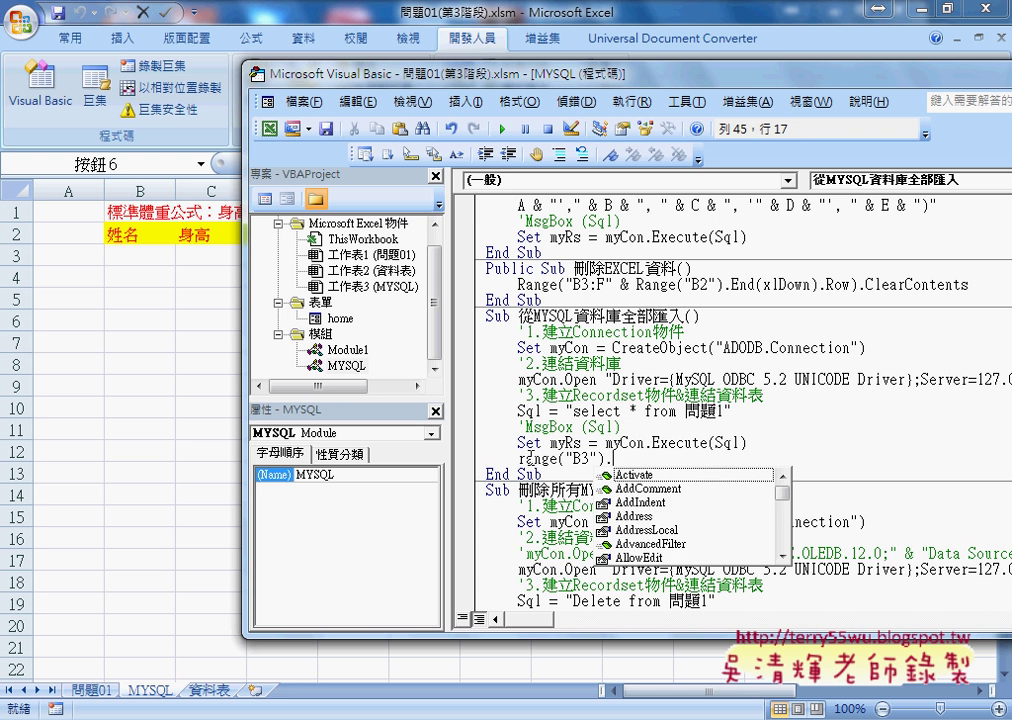
{"action": "type", "text": "cop"}
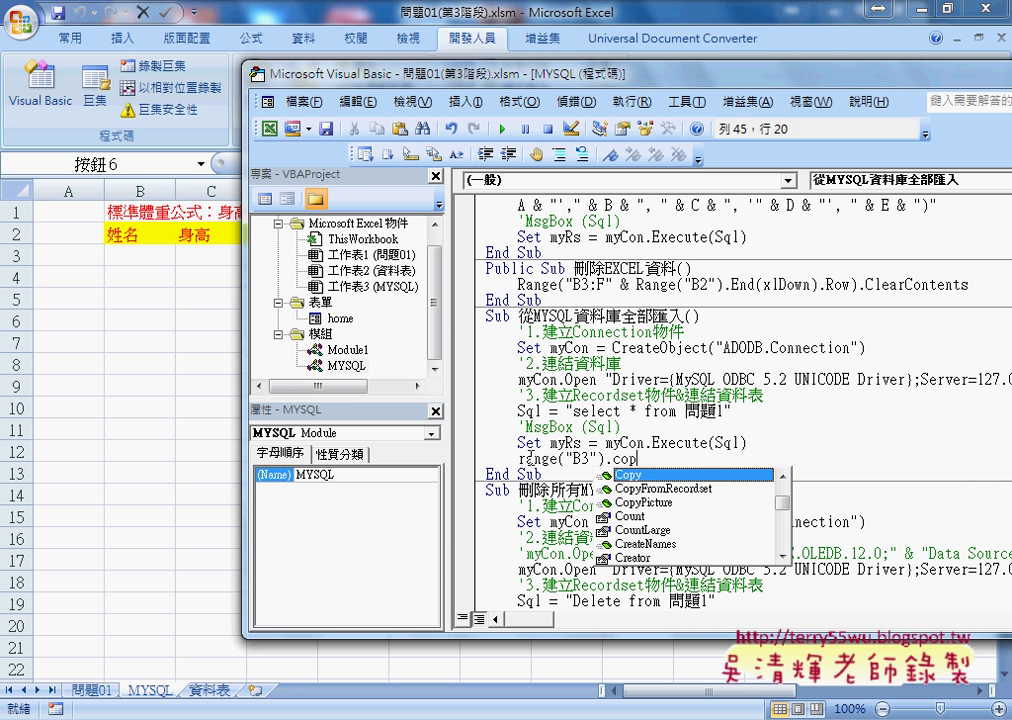
{"action": "key", "text": "Down"}
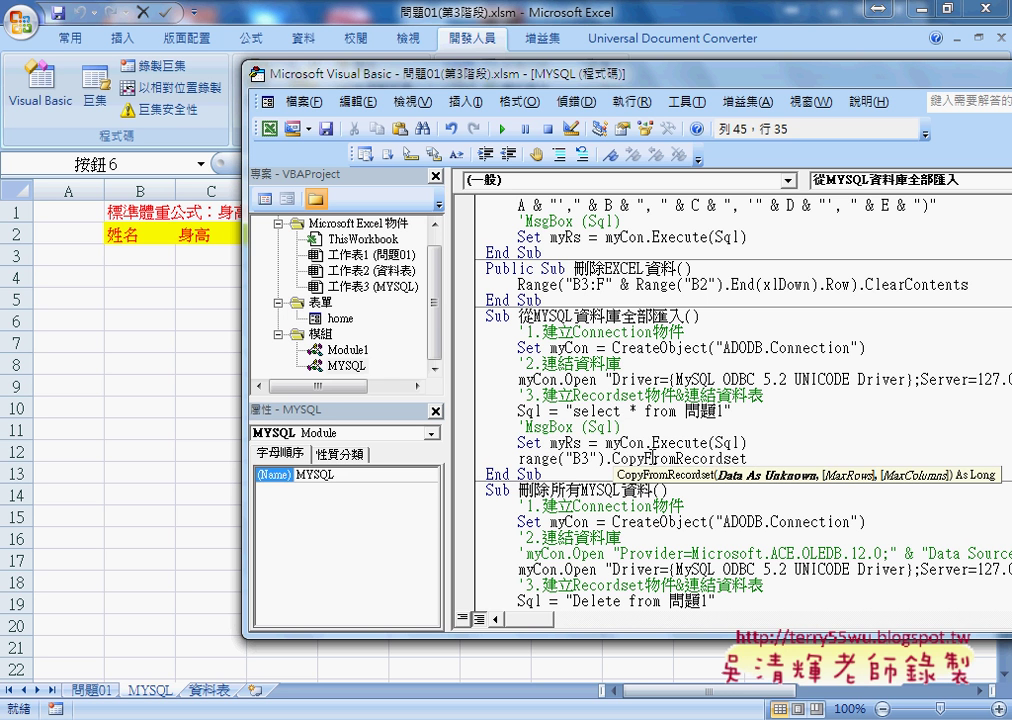
{"action": "type", "text": "my"}
{"action": "type", "text": "Rs"}
Point out the Sql argument, the myRs recordset and the CopyFromRecordset call.
{"action": "double_click", "coordinate": [729, 442]}
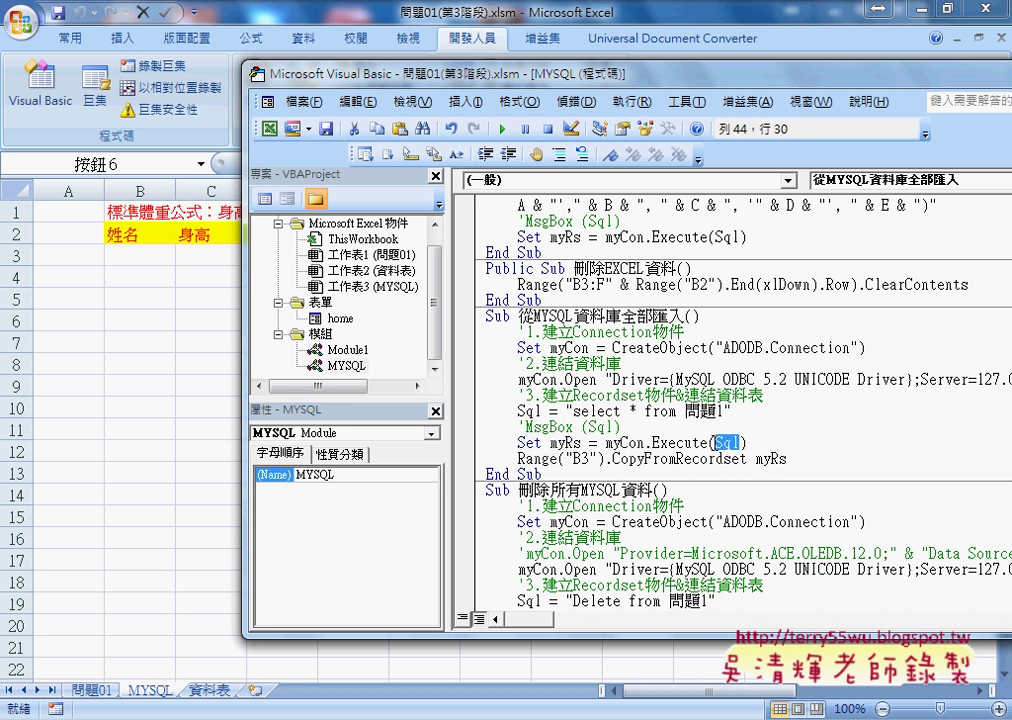
{"action": "double_click", "coordinate": [565, 442]}
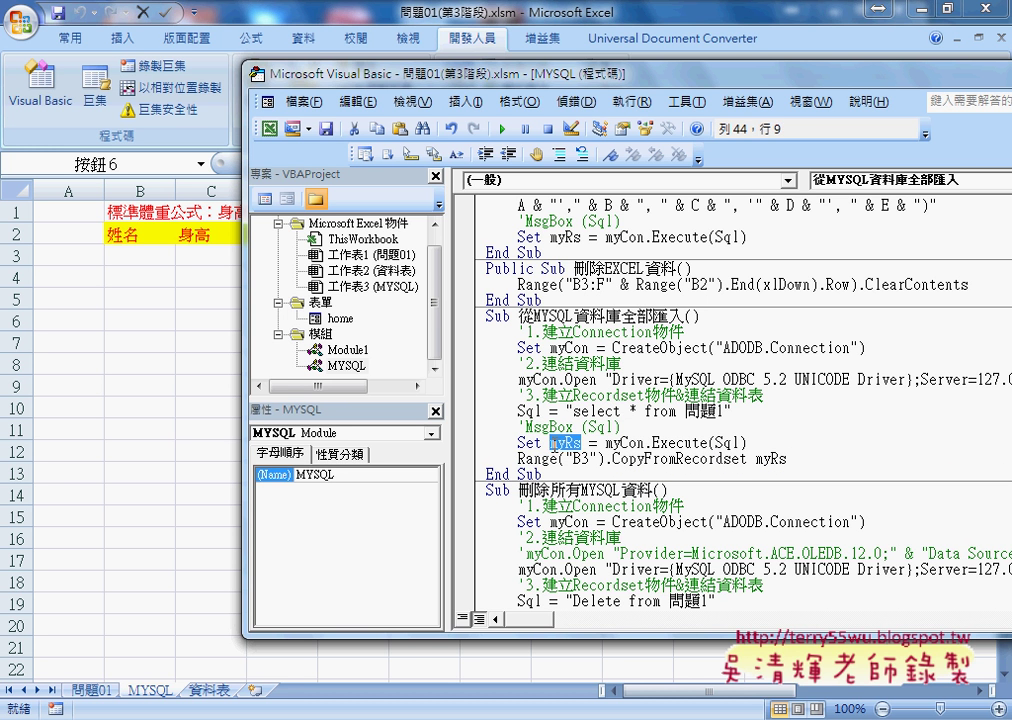
{"action": "double_click", "coordinate": [770, 458]}
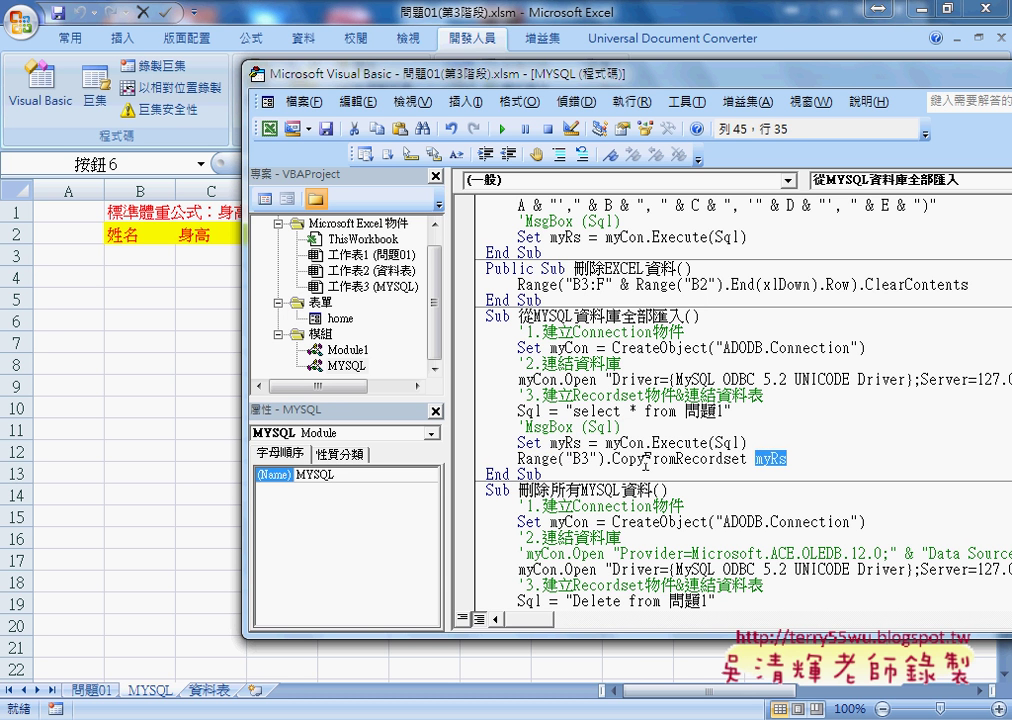
{"action": "left_click_drag", "start_coordinate": [613, 458], "coordinate": [745, 460]}
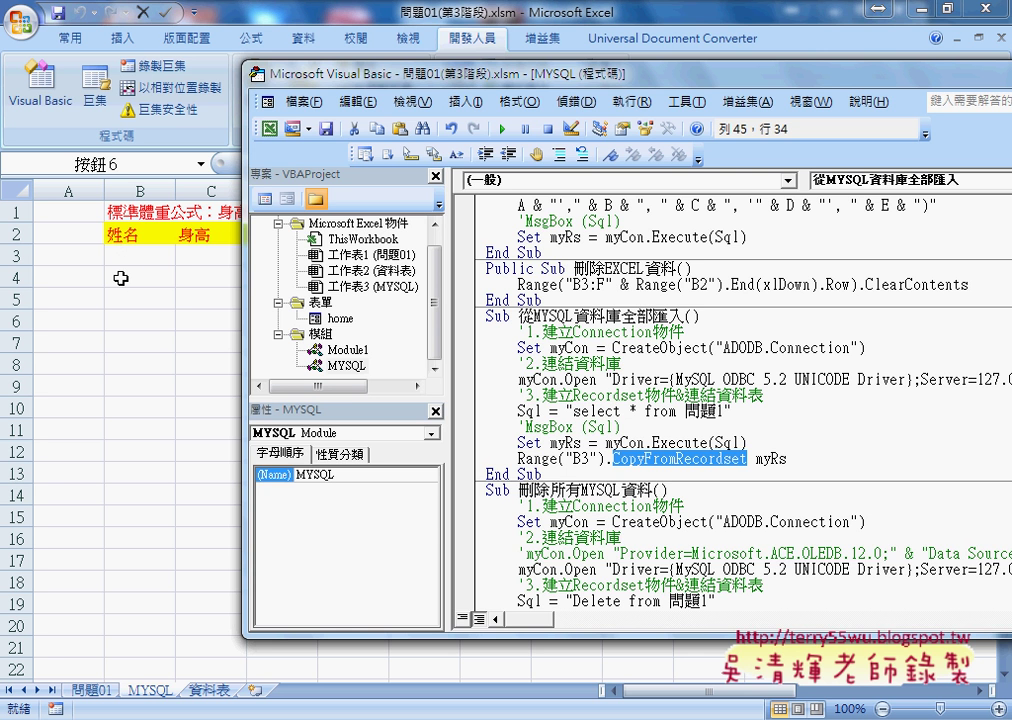
Copy the 刪除EXCEL資料 button and paste a duplicate at cell H9.
{"action": "left_click", "coordinate": [120, 278]}
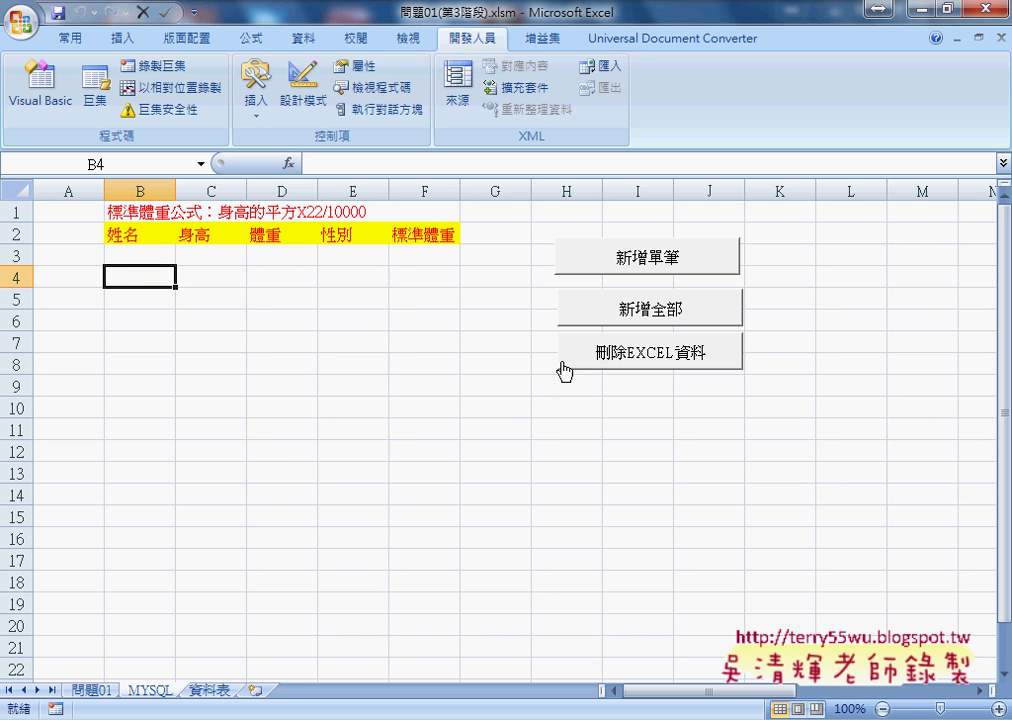
{"action": "left_click", "coordinate": [599, 368]}
{"action": "right_click", "coordinate": [599, 368]}
{"action": "left_click", "coordinate": [578, 393]}
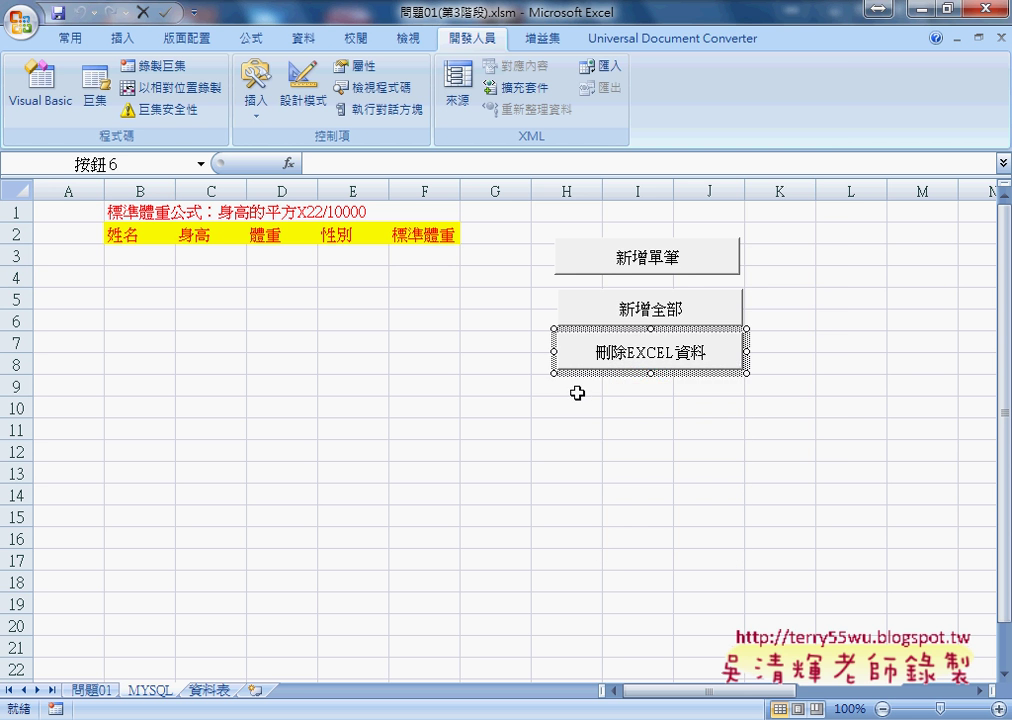
{"action": "left_click", "coordinate": [578, 393]}
{"action": "right_click", "coordinate": [579, 394]}
{"action": "left_click", "coordinate": [632, 86]}
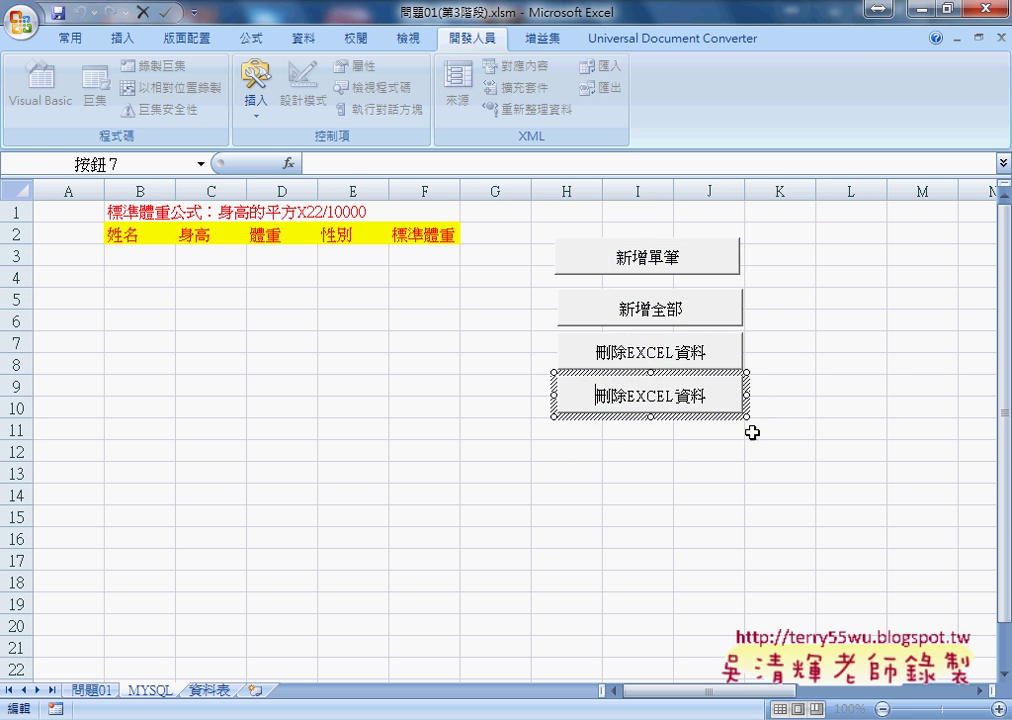
{"action": "left_click", "coordinate": [780, 470]}
Assign the 從MYSQL資料庫全部匯入 macro to the new button, copying the macro name.
{"action": "right_click", "coordinate": [706, 402]}
{"action": "left_click", "coordinate": [775, 562]}
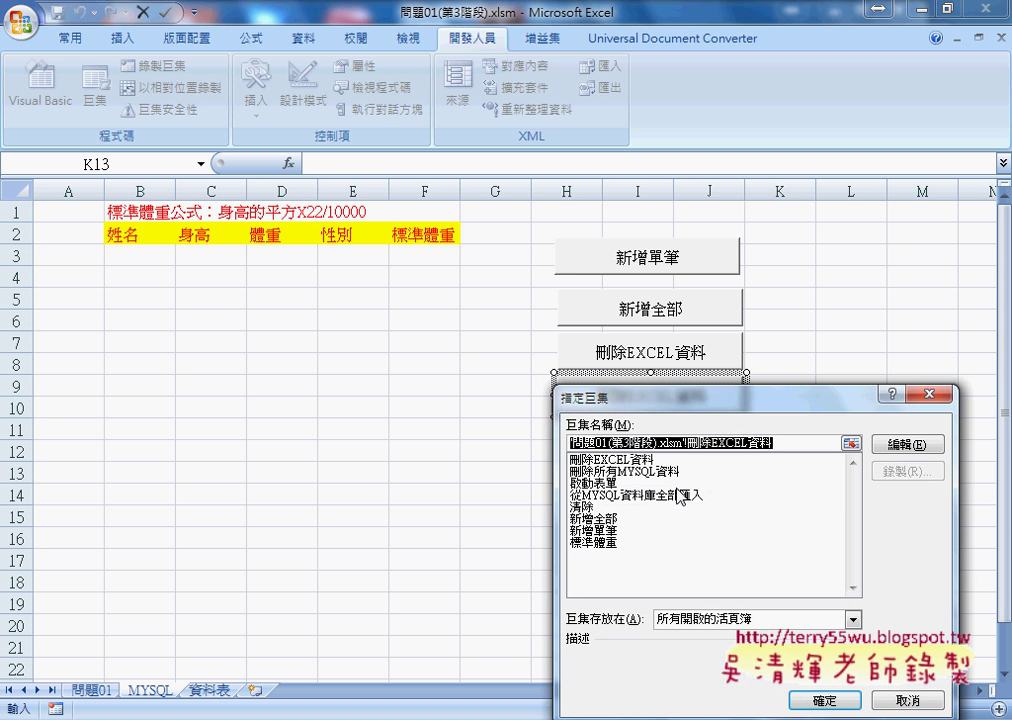
{"action": "left_click", "coordinate": [674, 497]}
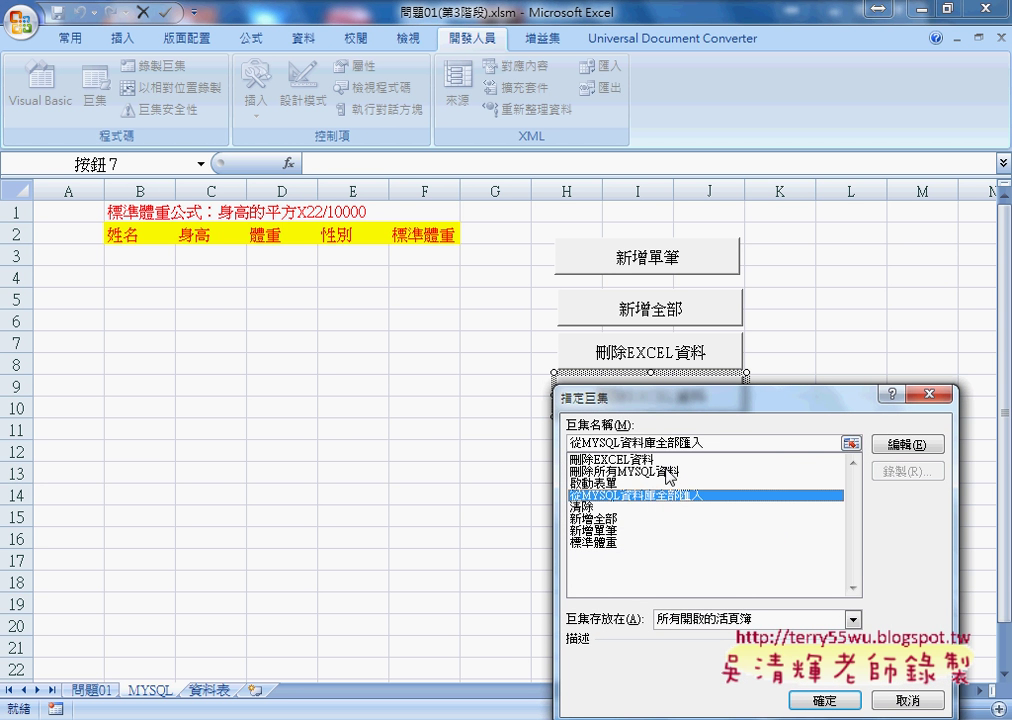
{"action": "right_click", "coordinate": [580, 442]}
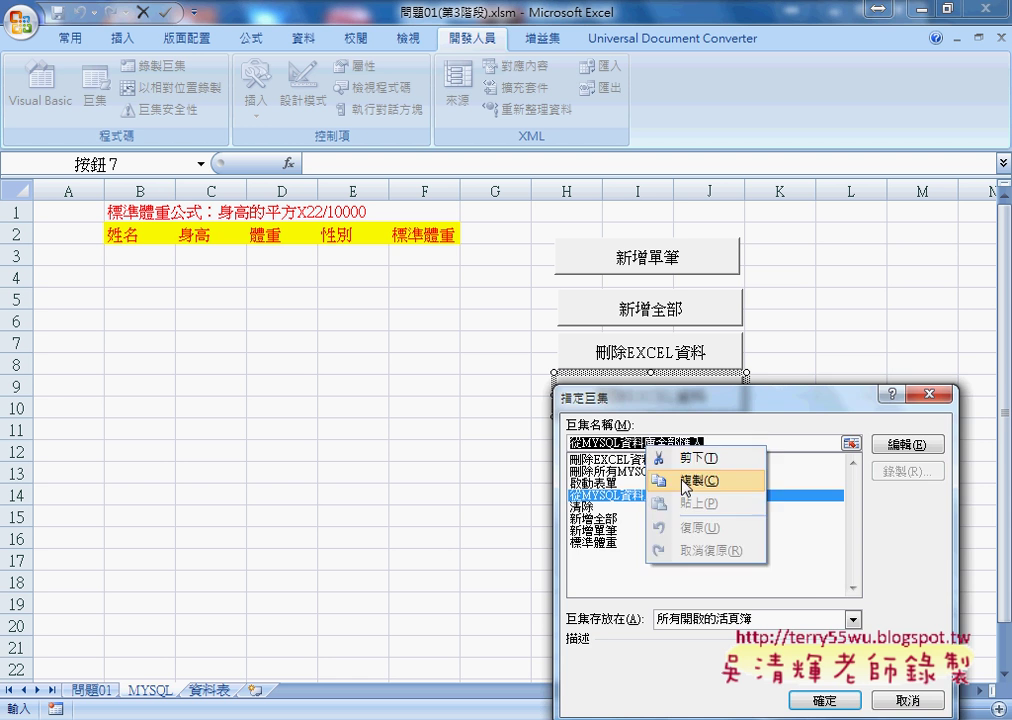
{"action": "left_click", "coordinate": [612, 480]}
{"action": "key", "text": "Return"}
Replace the new button's caption with 從MYSQL資料庫全部匯入.
{"action": "left_click_drag", "start_coordinate": [553, 396], "coordinate": [675, 397]}
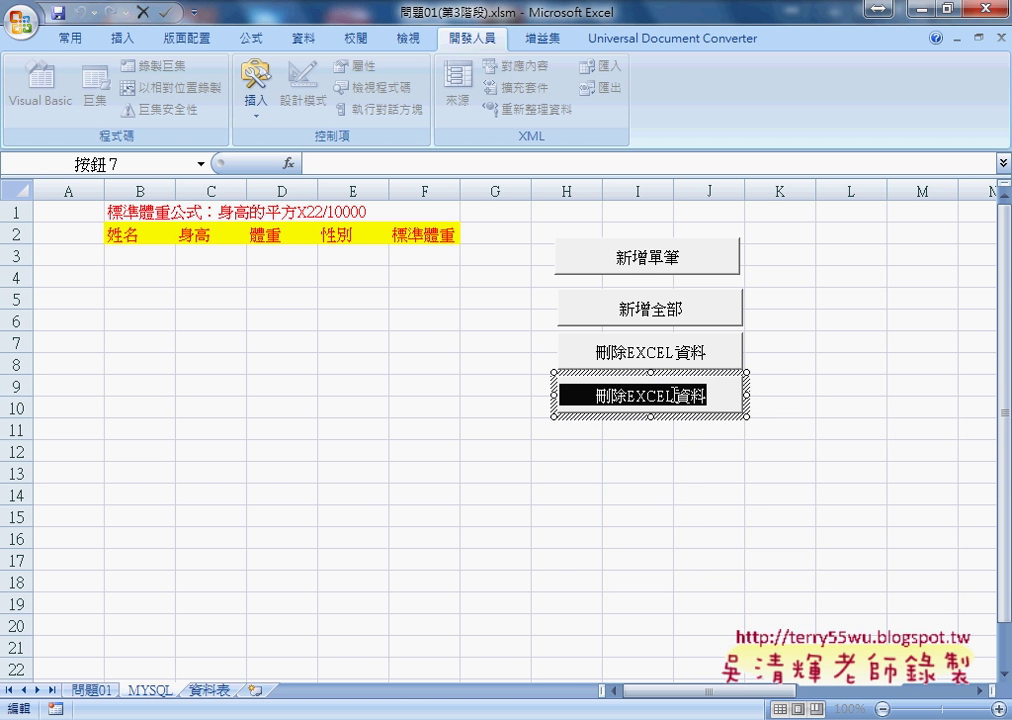
{"action": "right_click", "coordinate": [675, 397]}
{"action": "key", "text": "p"}
{"action": "key", "text": "Escape"}
{"action": "left_click", "coordinate": [748, 408]}
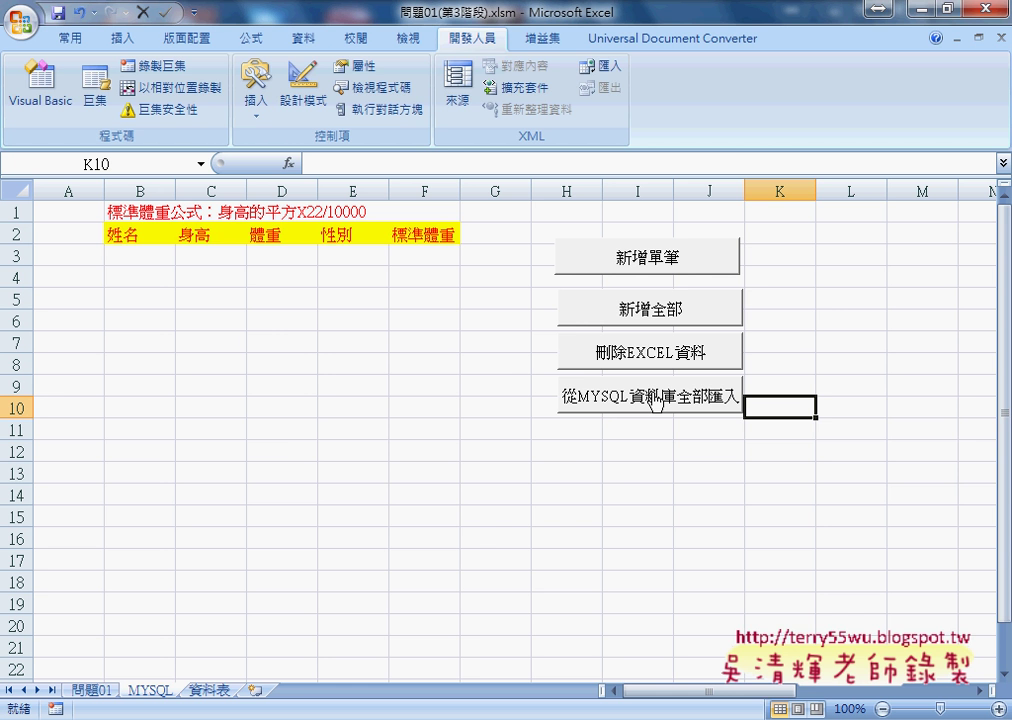
In the VBA editor, set a breakpoint on the Set myCon line, then run the import button.
{"action": "key", "text": "alt+F11"}
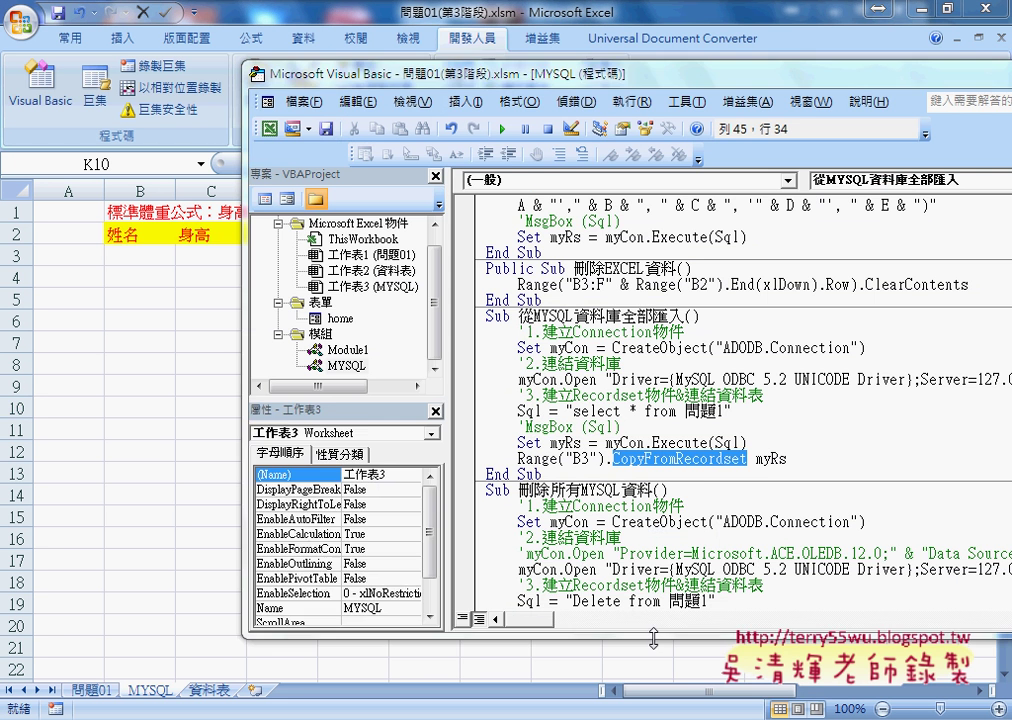
{"action": "left_click", "coordinate": [464, 347]}
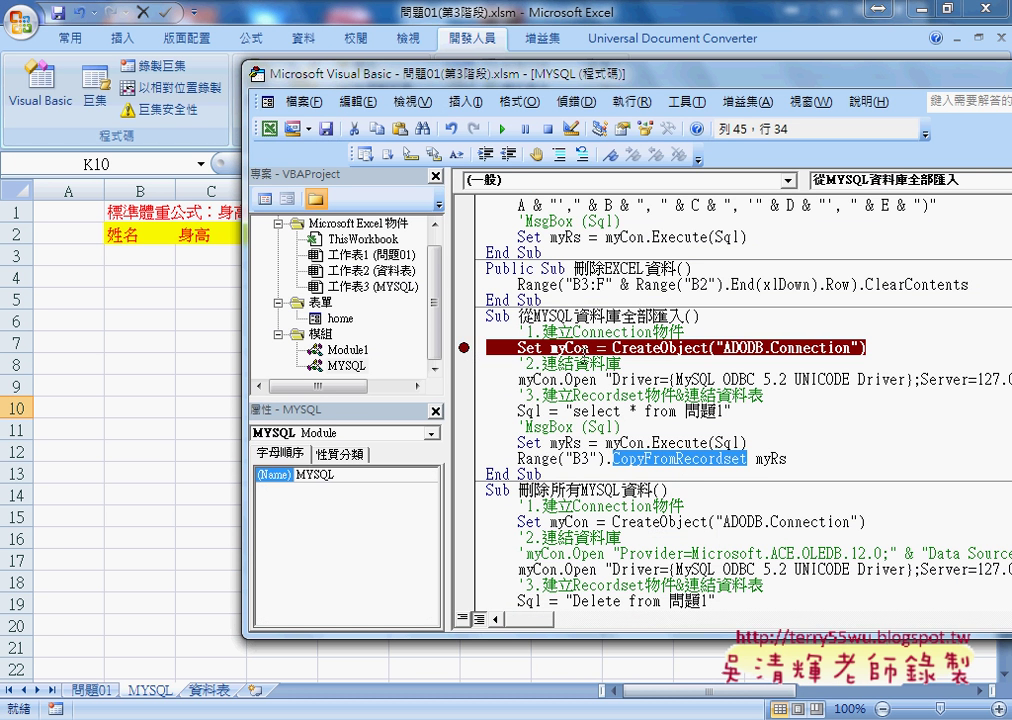
{"action": "left_click", "coordinate": [494, 10]}
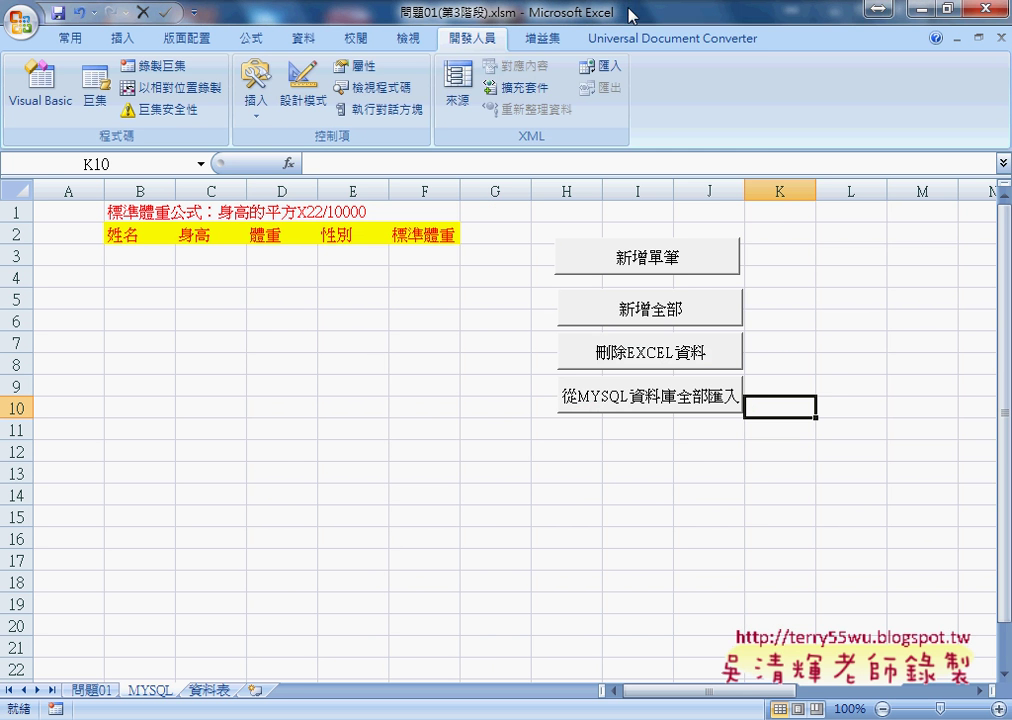
{"action": "left_click", "coordinate": [657, 400]}
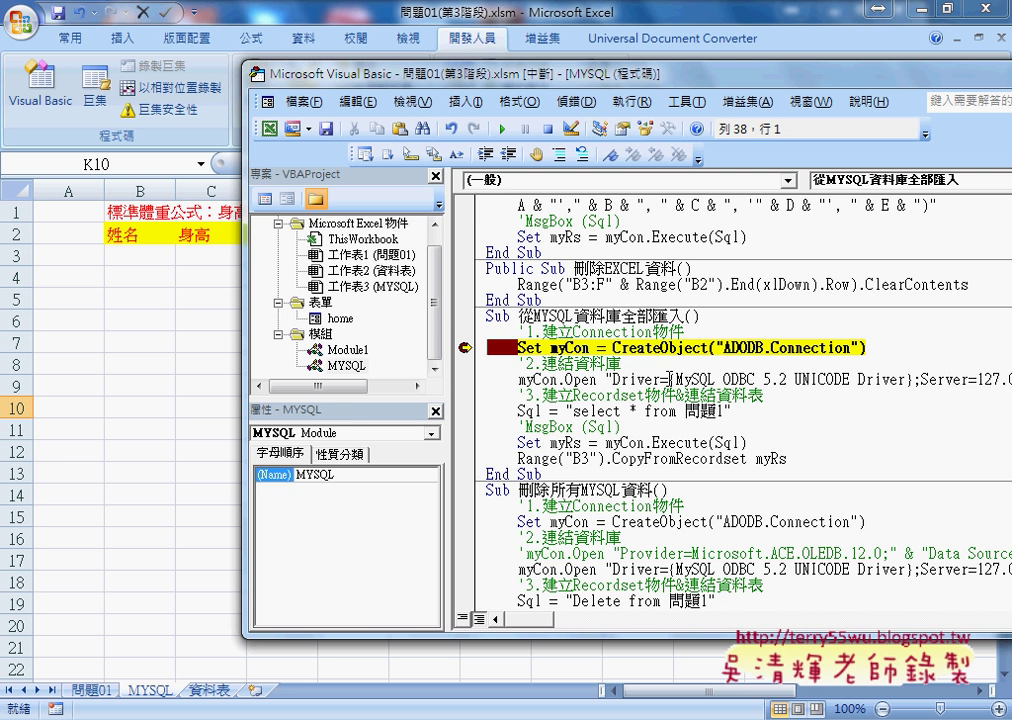
Step with F8 through connecting, setting the SQL and opening the myRs recordset.
{"action": "key", "text": "F8"}
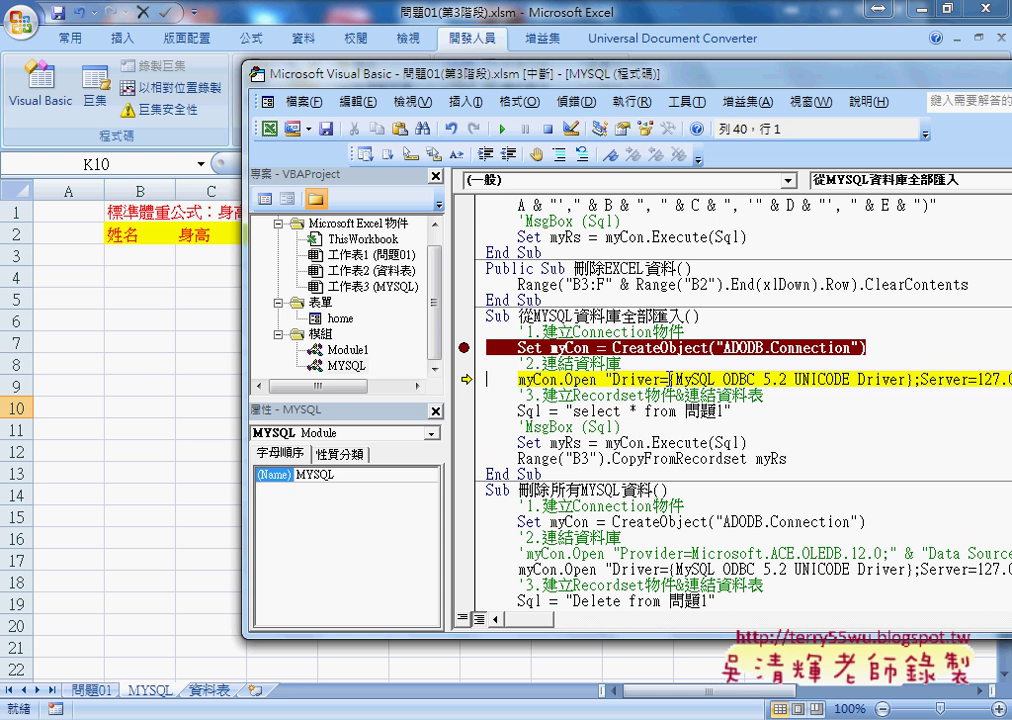
{"action": "key", "text": "F8"}
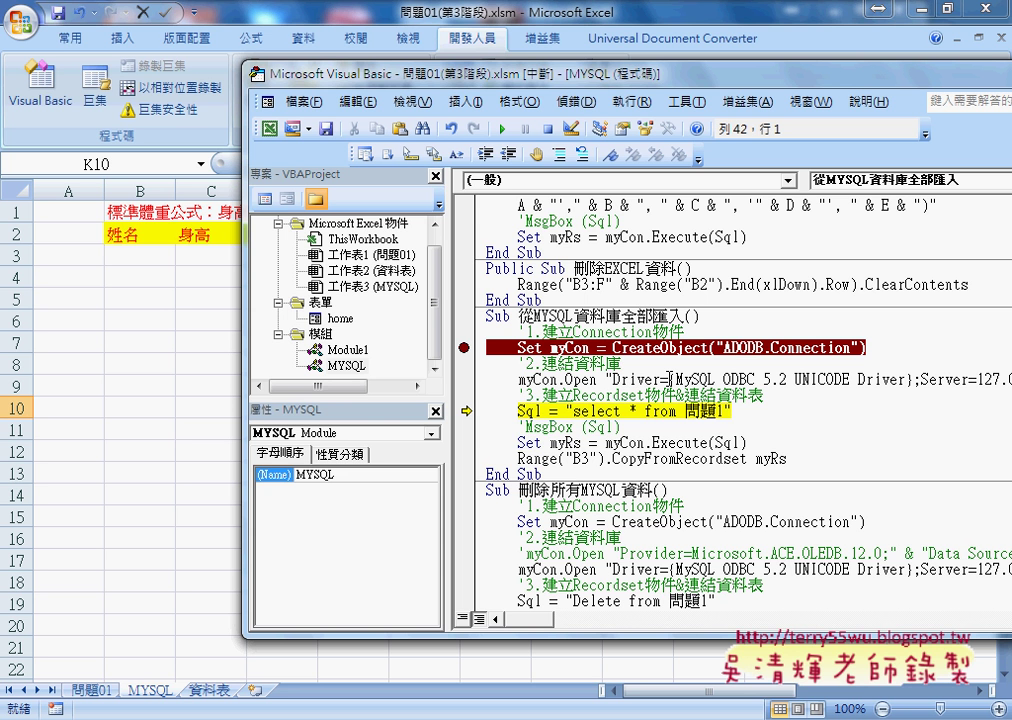
{"action": "key", "text": "F8"}
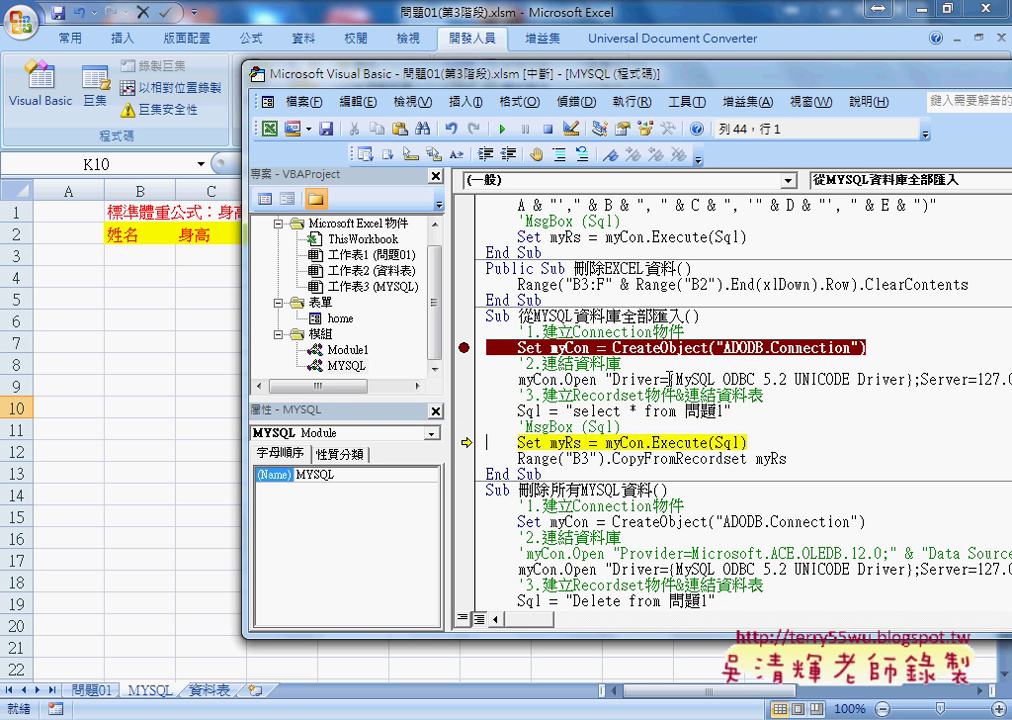
{"action": "key", "text": "F8"}
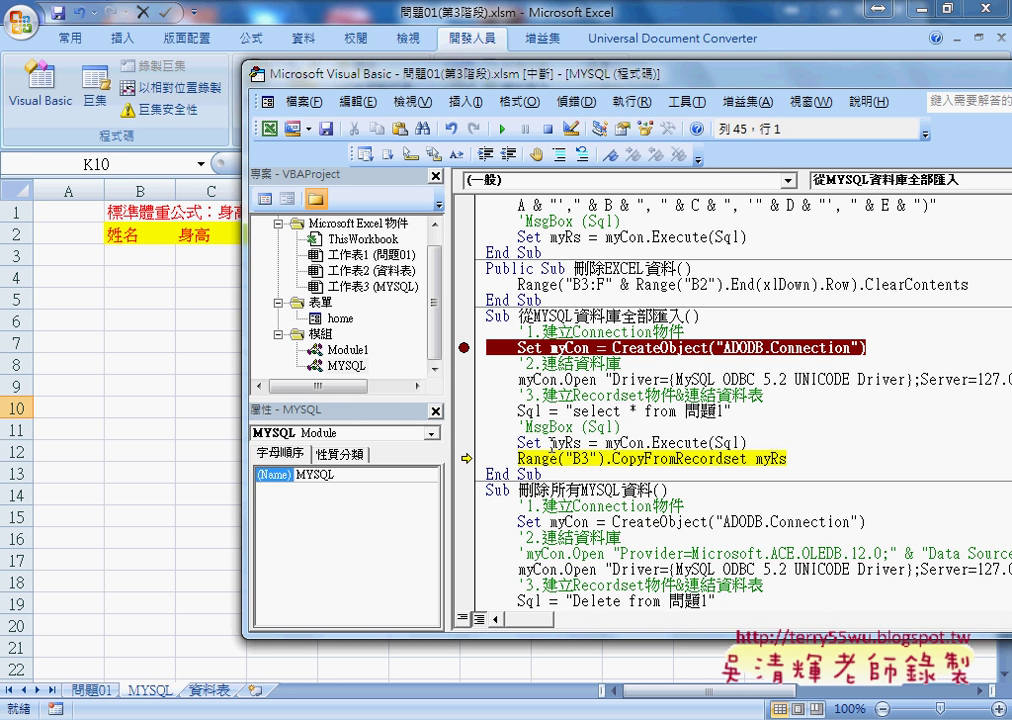
{"action": "left_click_drag", "start_coordinate": [549, 442], "coordinate": [581, 442]}
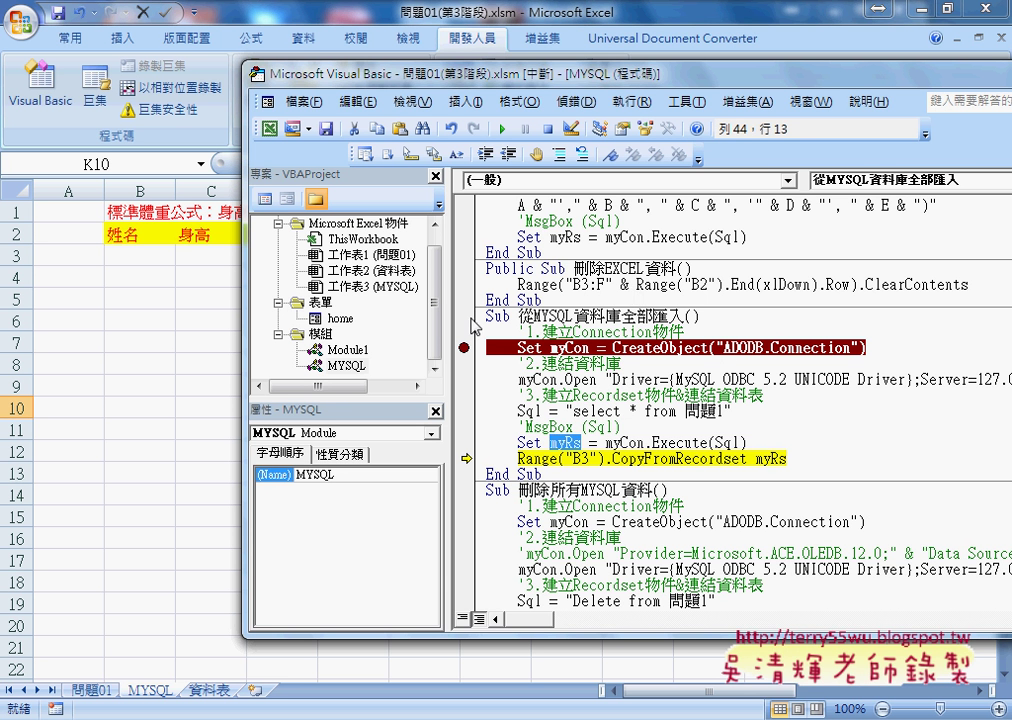
{"action": "left_click_drag", "start_coordinate": [443, 317], "coordinate": [362, 317]}
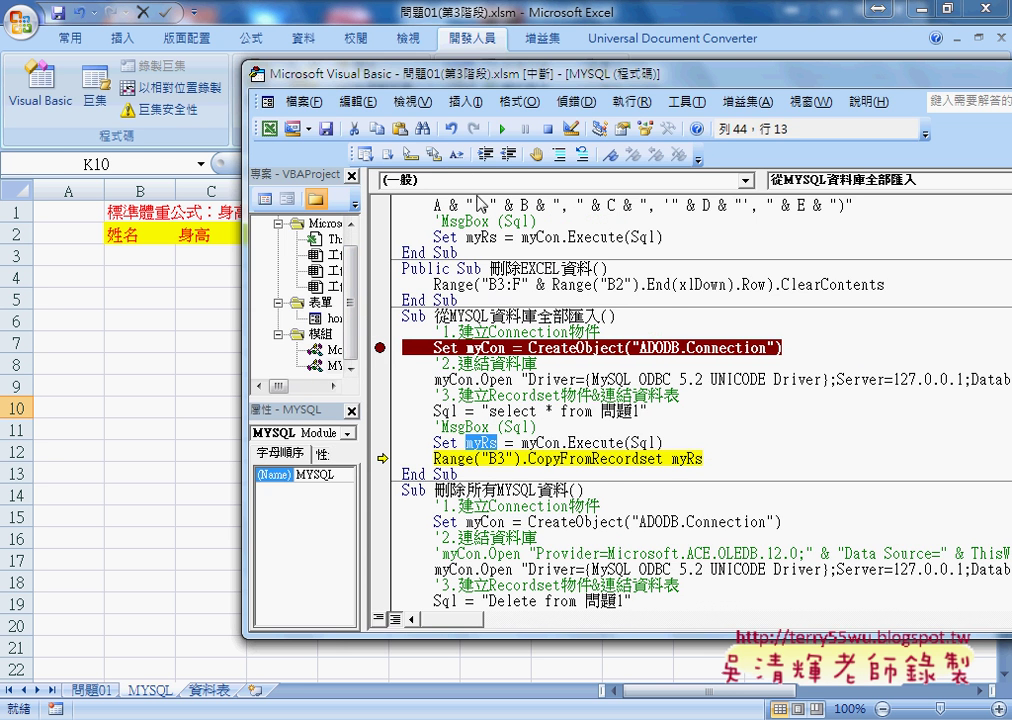
{"action": "left_click_drag", "start_coordinate": [402, 72], "coordinate": [763, 97]}
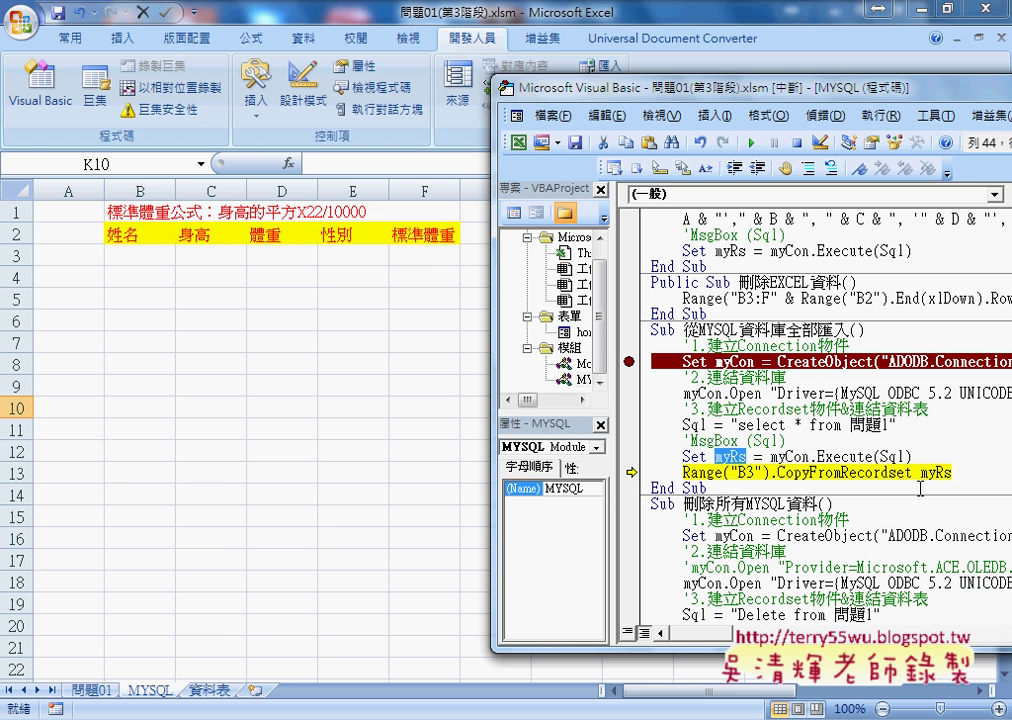
Execute Range("B3").CopyFromRecordset so the MySQL records fill the sheet from B3.
{"action": "key", "text": "F8"}
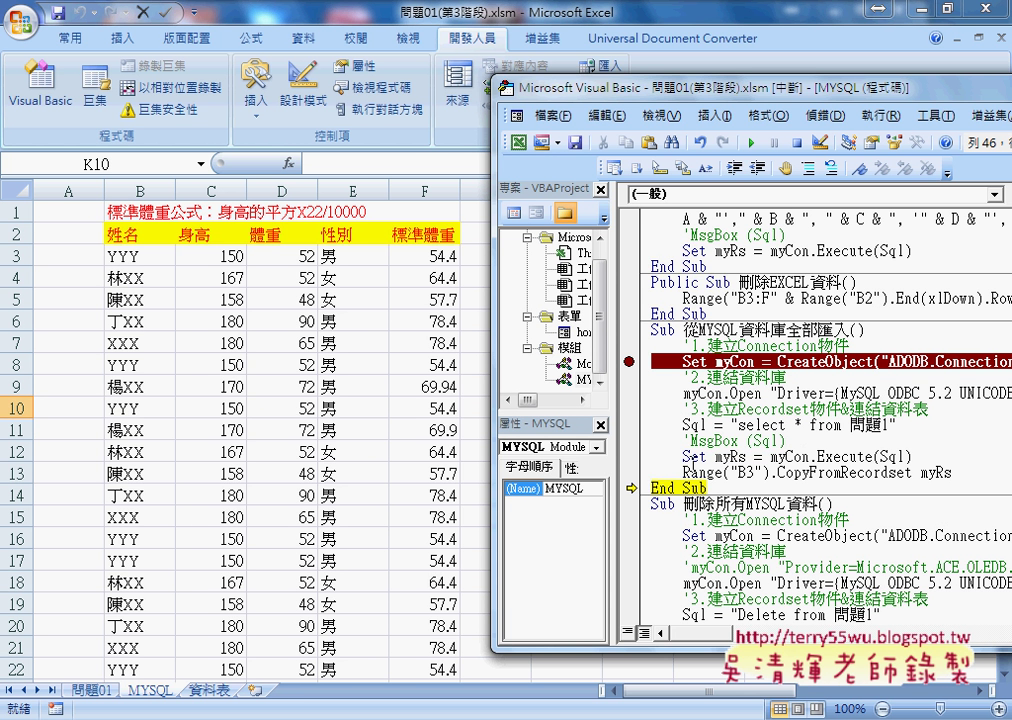
{"action": "left_click", "coordinate": [686, 467]}
{"action": "left_click_drag", "start_coordinate": [686, 467], "coordinate": [913, 472]}
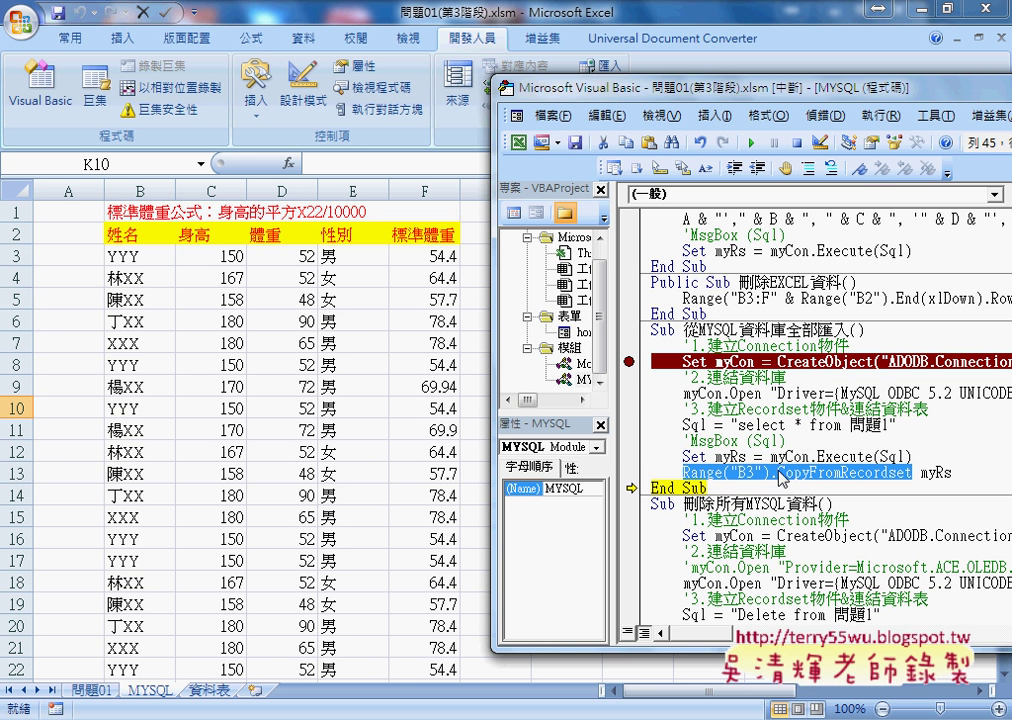
{"action": "left_click_drag", "start_coordinate": [738, 282], "coordinate": [840, 283]}
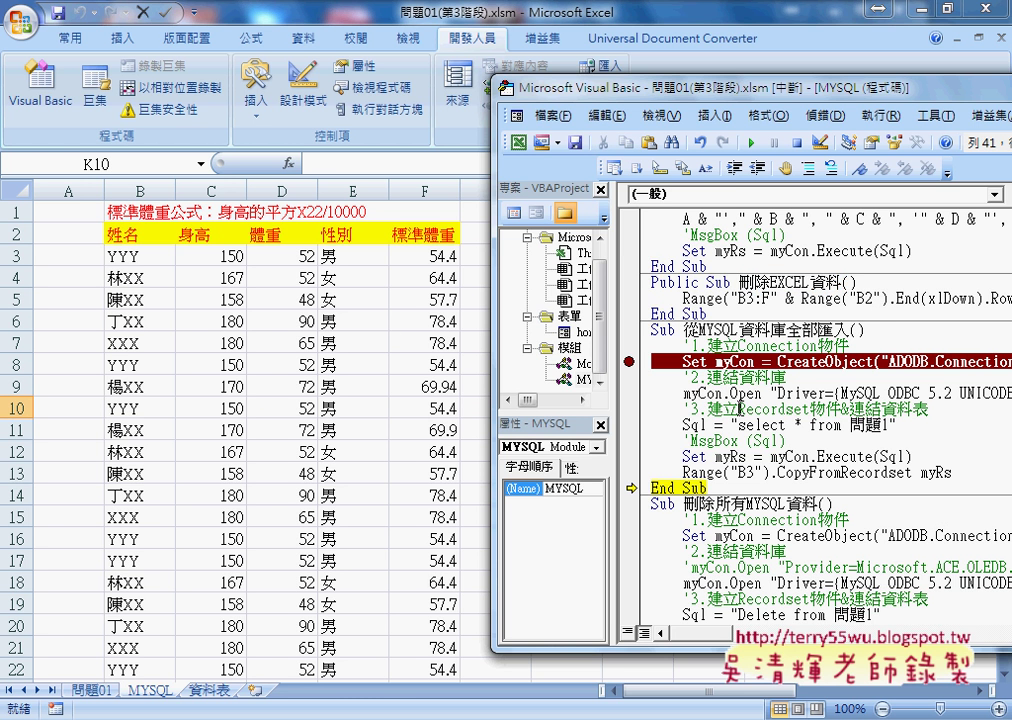
{"action": "left_click", "coordinate": [405, 413]}
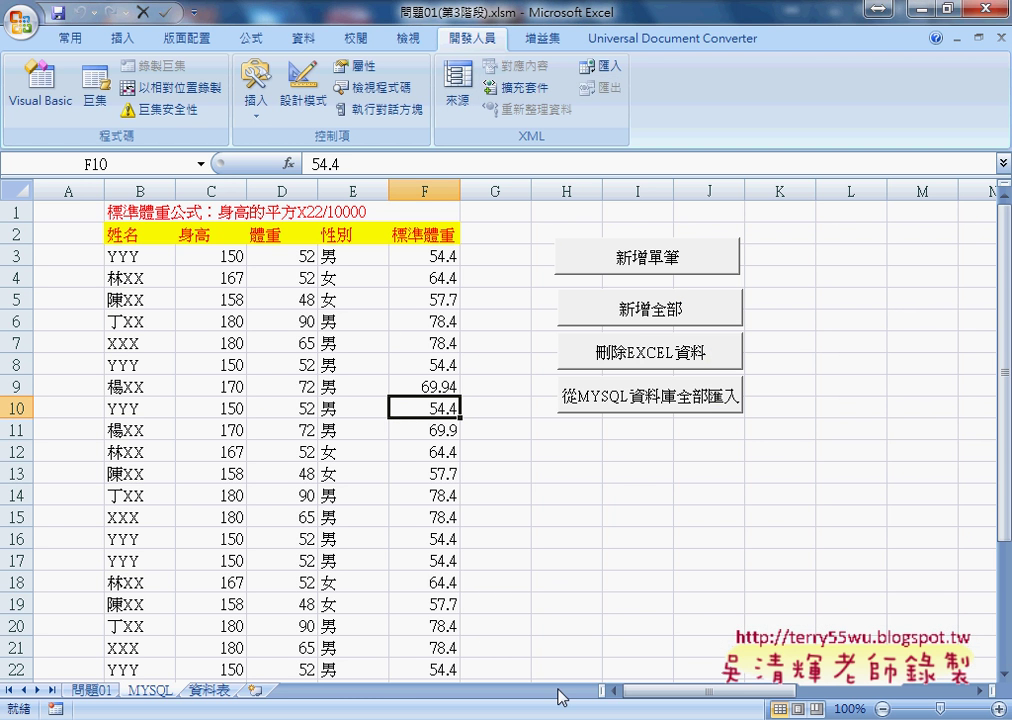
Reset the paused macro in the VBA editor and toggle the Set myCon breakpoint.
{"action": "mouse_move", "coordinate": [560, 712]}
{"action": "left_click", "coordinate": [690, 600]}
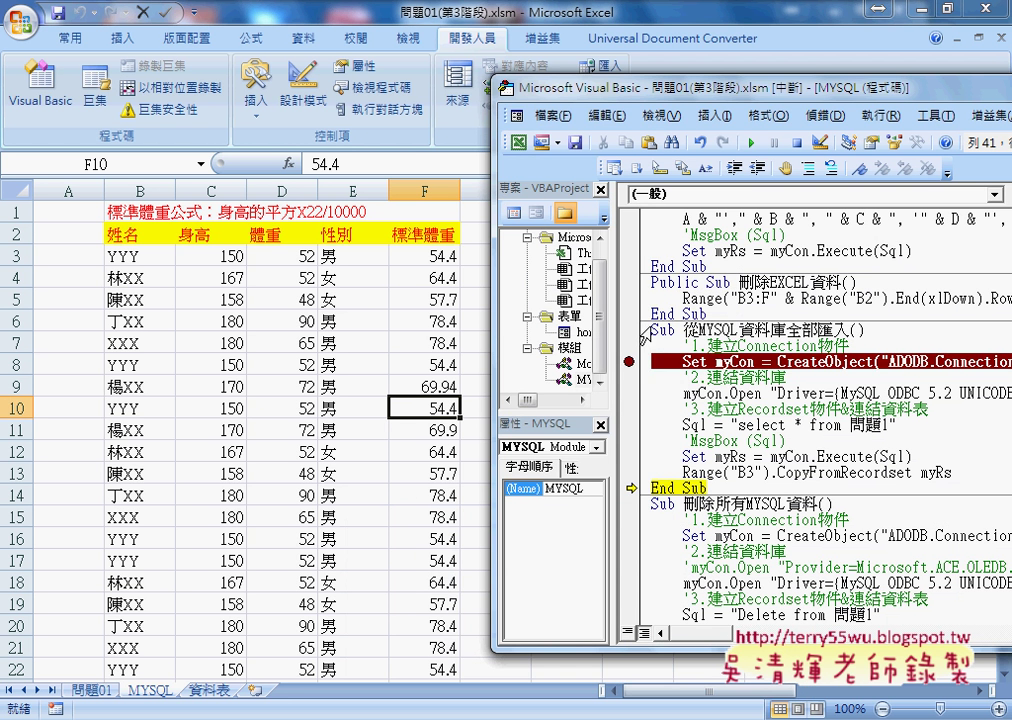
{"action": "left_click", "coordinate": [628, 361]}
{"action": "left_click", "coordinate": [751, 142]}
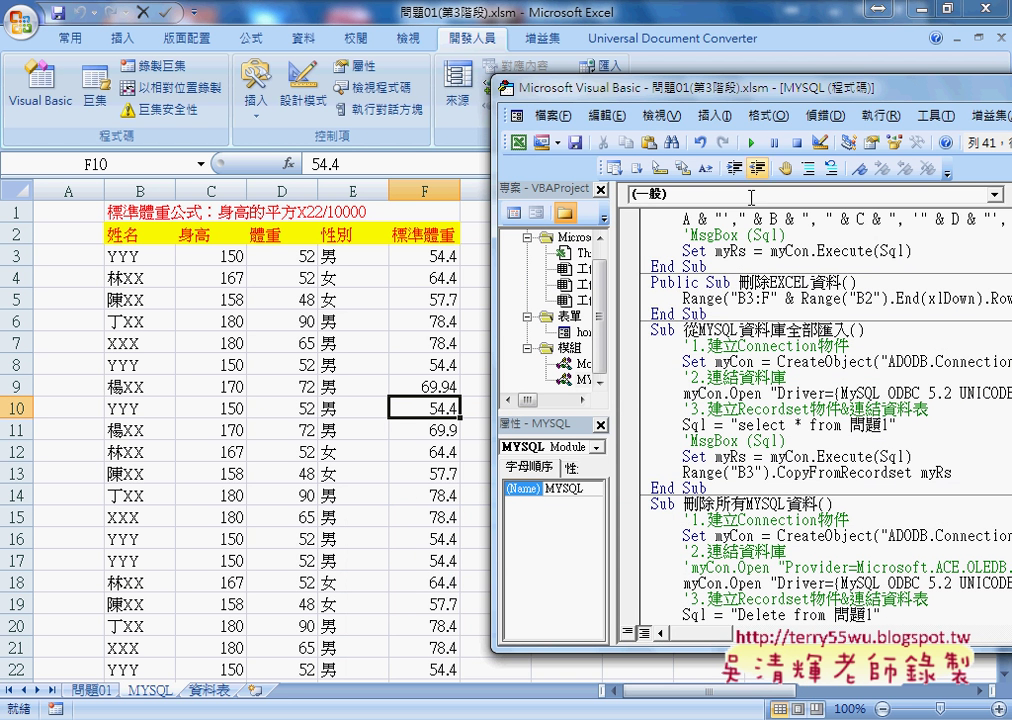
{"action": "left_click", "coordinate": [629, 363]}
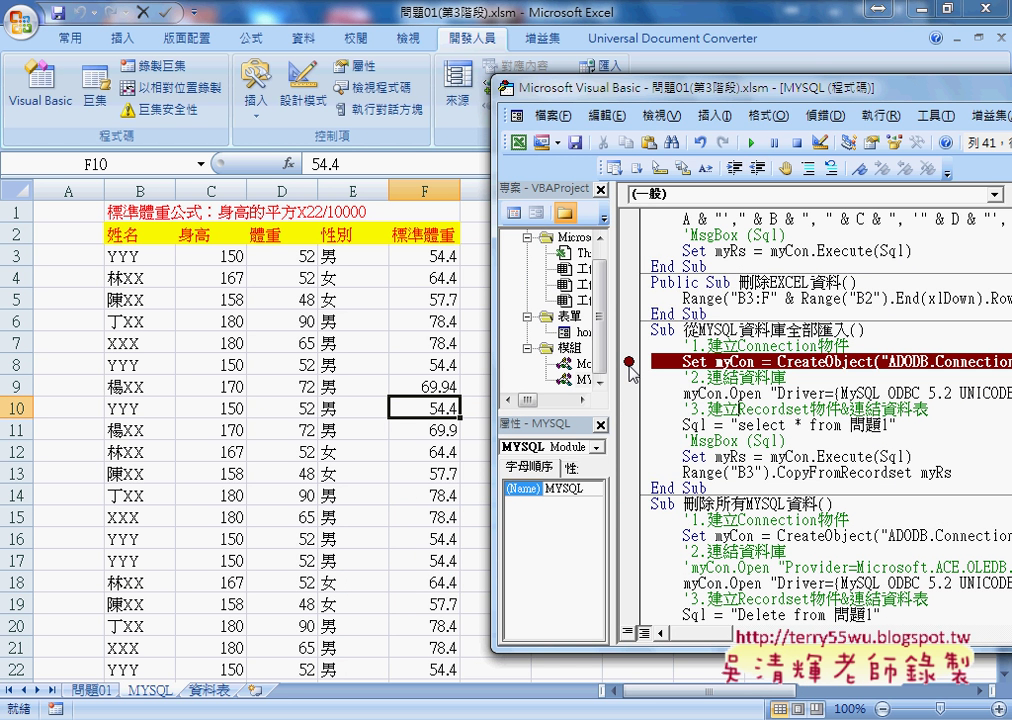
Alternate 刪除EXCEL資料 and 從MYSQL資料庫全部匯入 twice, ending with the data cleared.
{"action": "left_click", "coordinate": [415, 343]}
{"action": "left_click", "coordinate": [572, 355]}
{"action": "left_click", "coordinate": [641, 402]}
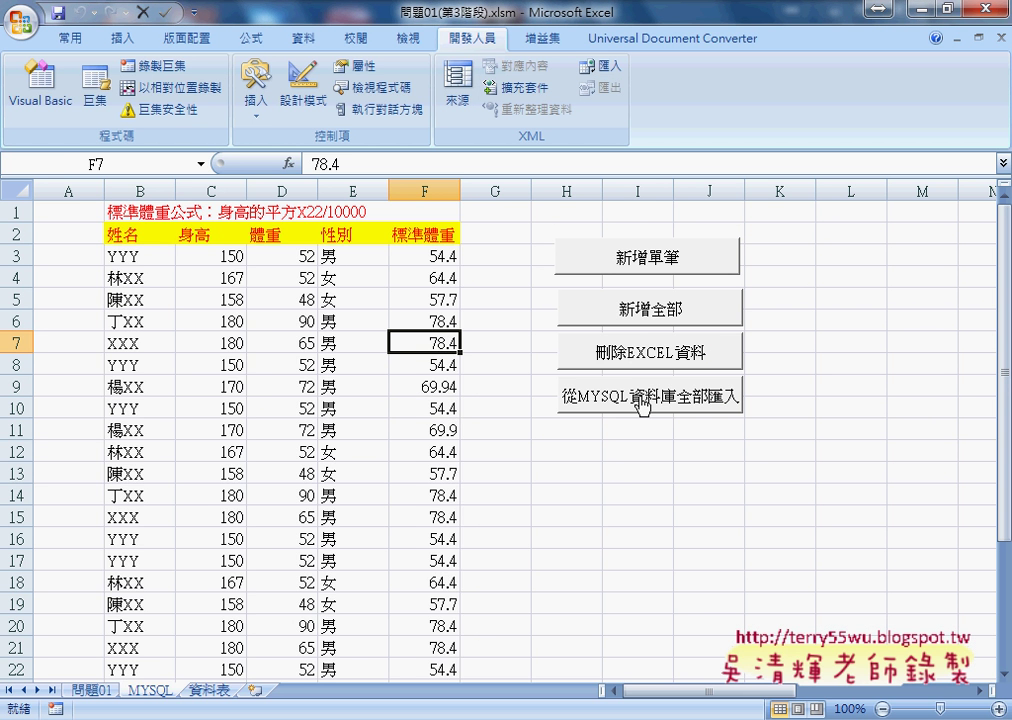
{"action": "left_click", "coordinate": [642, 355]}
{"action": "left_click", "coordinate": [640, 404]}
{"action": "left_click", "coordinate": [637, 356]}
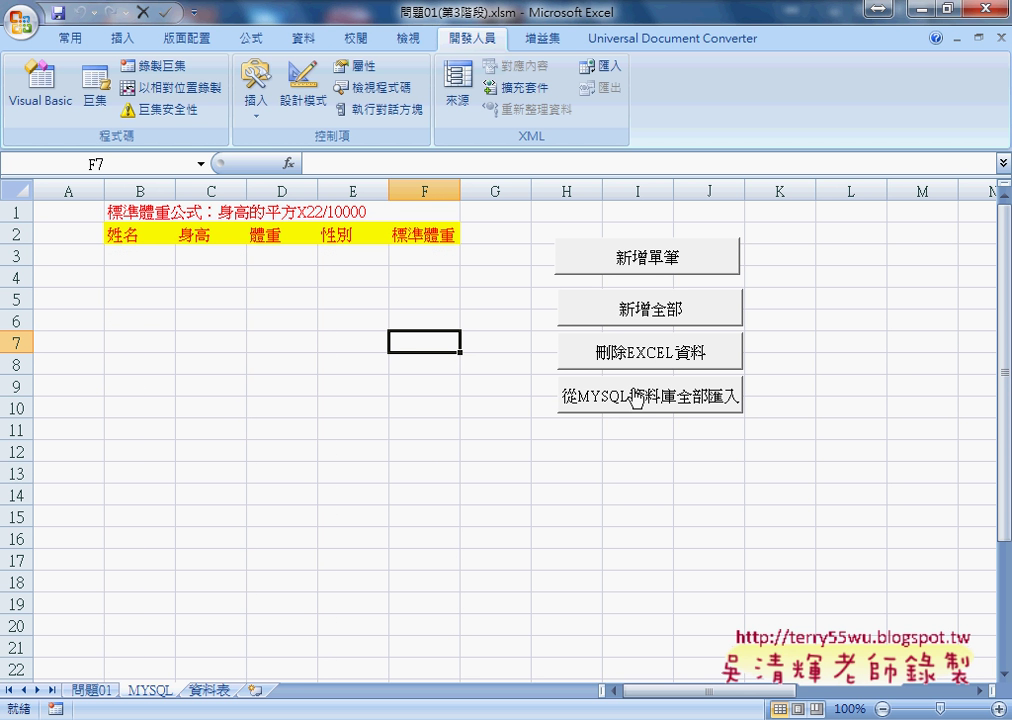